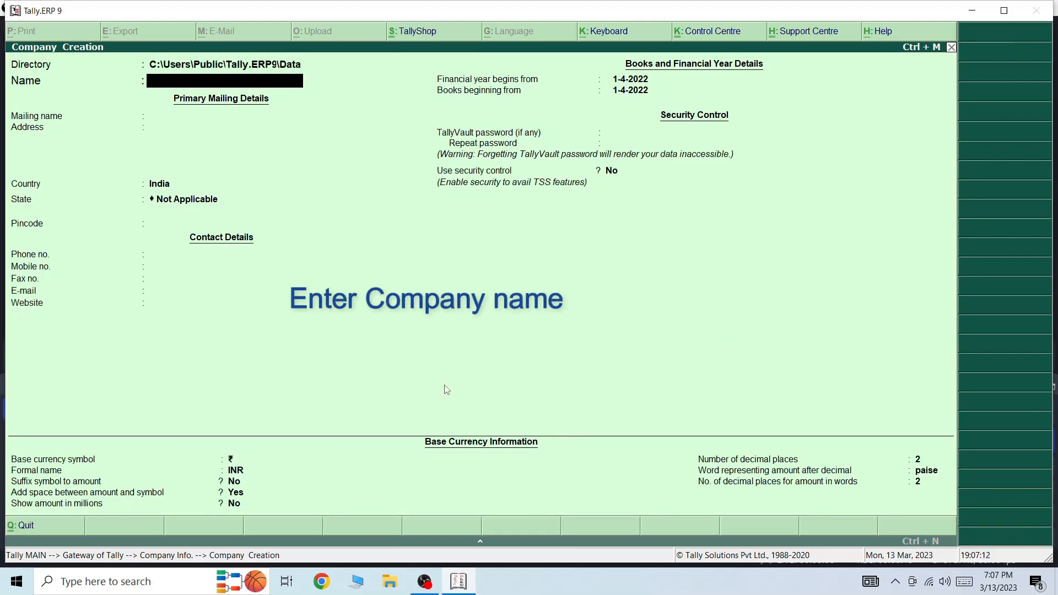
Name the new company "Exercise 1 Final Ac 2", keep the same mailing name and leave the address blank
type("Exercise 1 Final Ac")
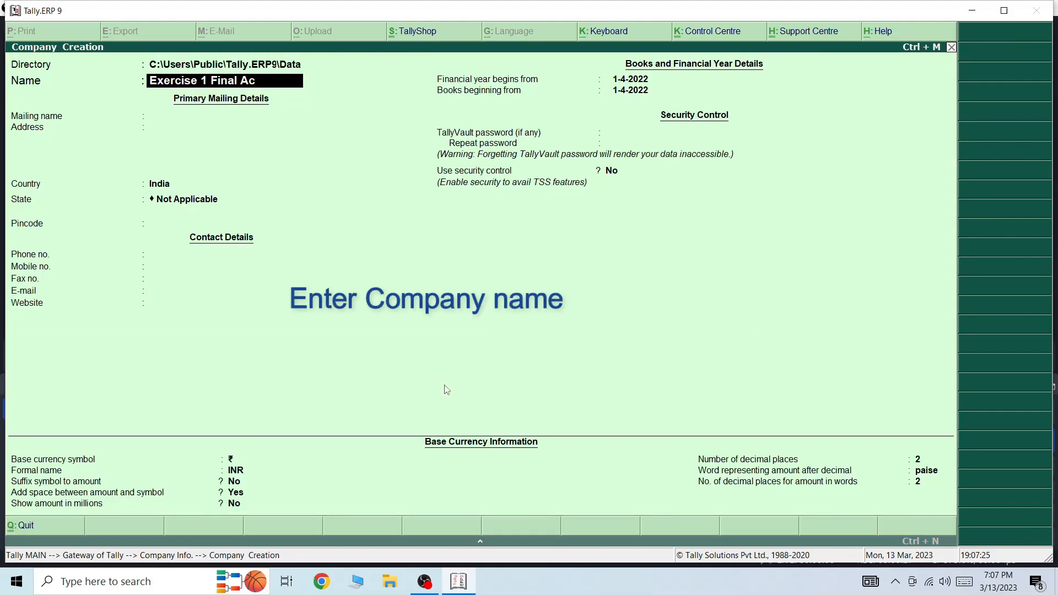
type(" 2")
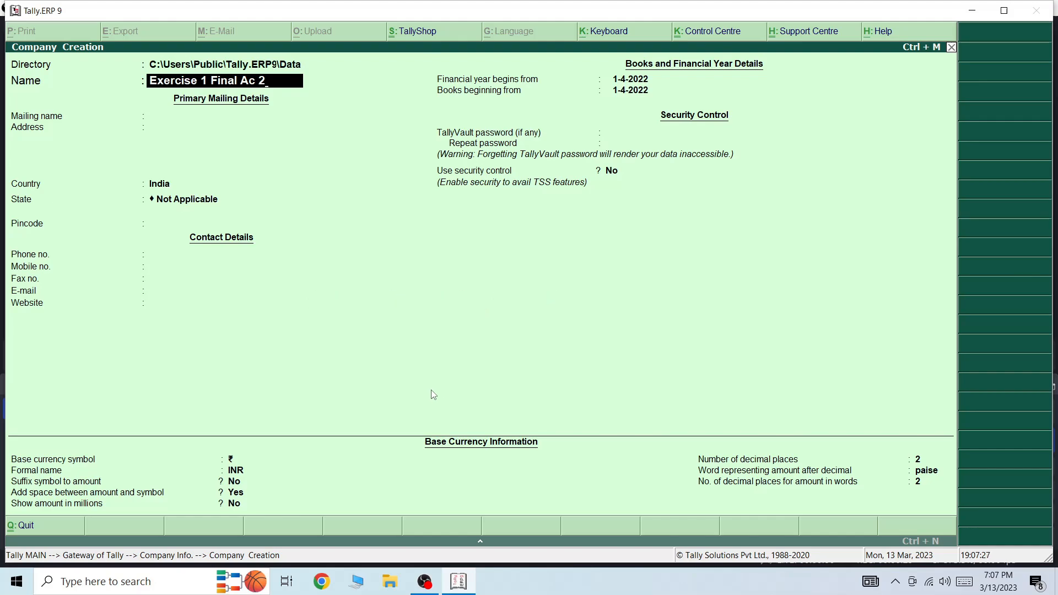
key("Return")
key("Return")
key("Return")
Set the company's country to India and its state to West Bengal
key("Down")
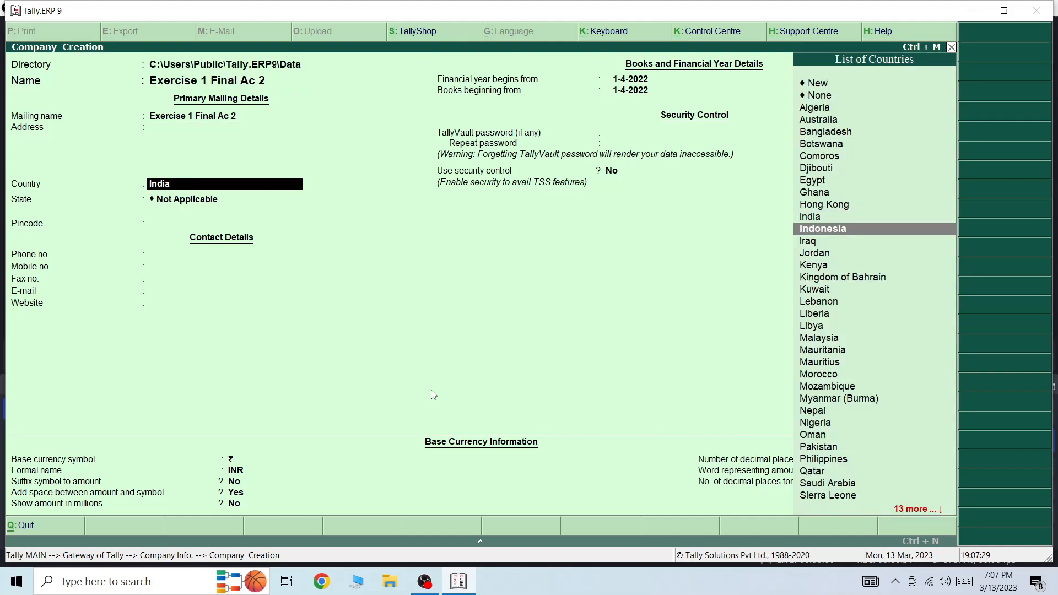
key("Up")
key("Return")
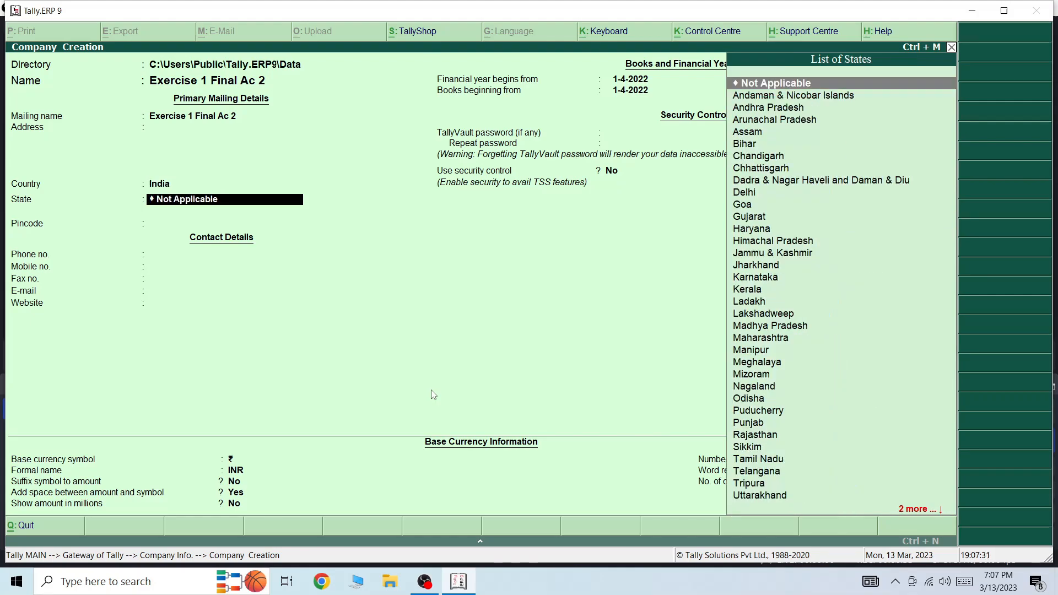
type("w")
key("Return")
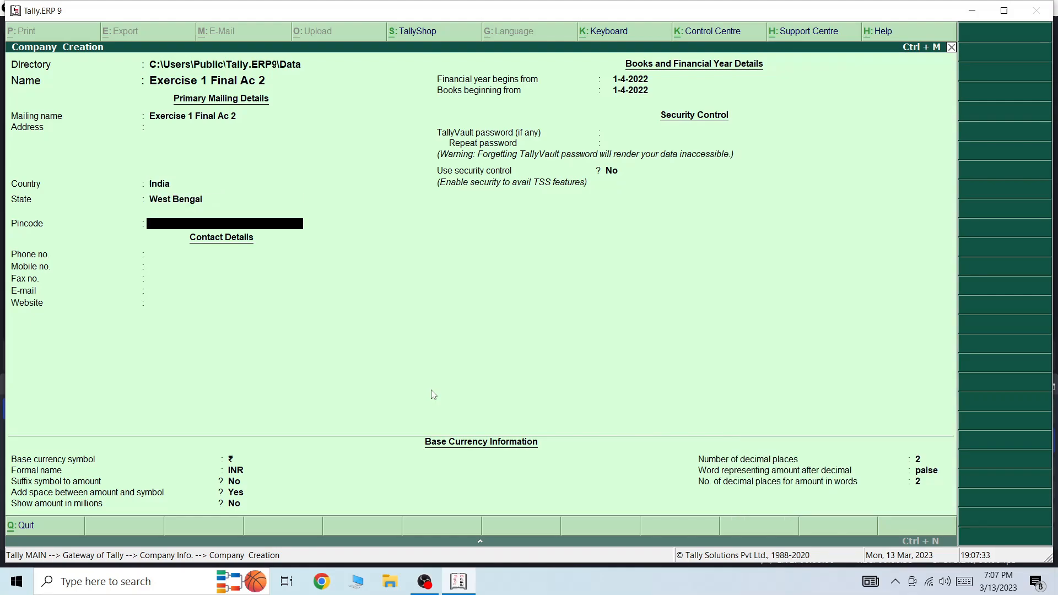
Enter the company's pincode and phone number, leaving the mobile and fax numbers blank
type("713359")
key("Return")
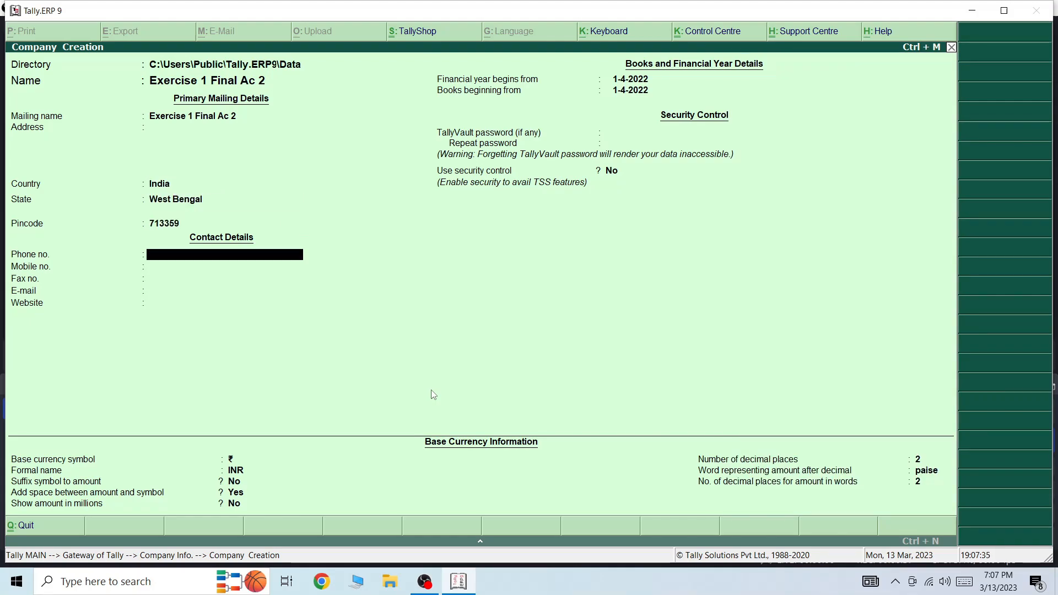
type("653213945")
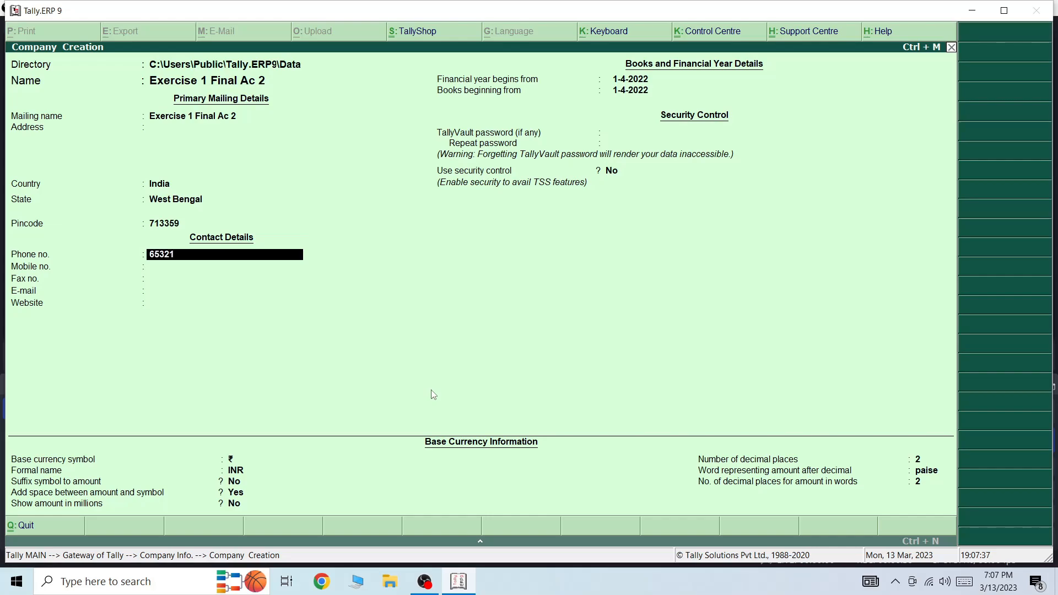
key("Return")
key("Return")
key("Return")
key("Return")
key("Return")
key("Return")
key("Return")
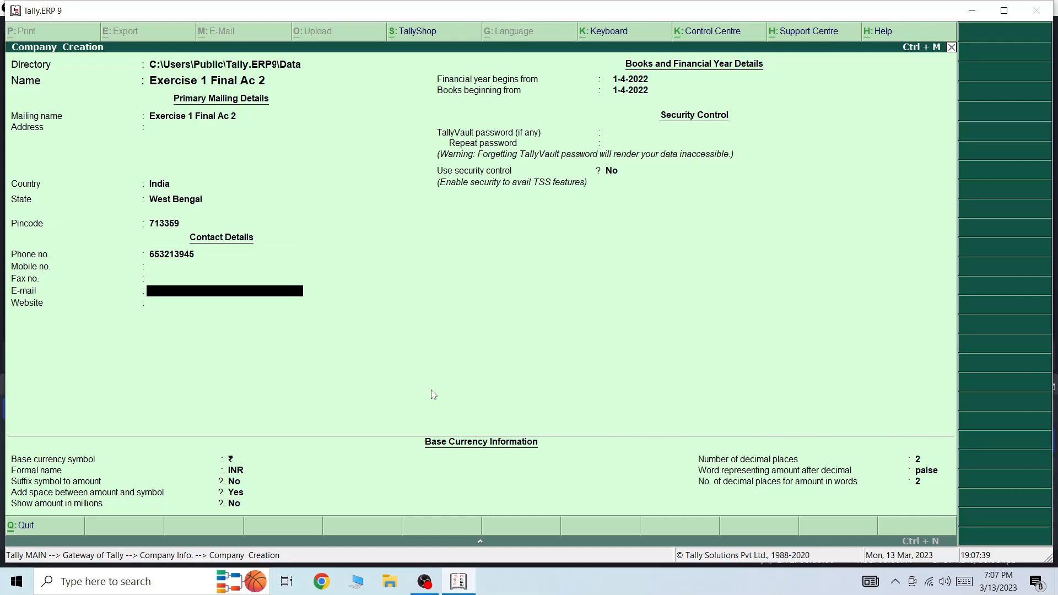
Keep the default financial year, security and base currency settings, and accept the creation of the company
key("Return")
key("Return")
key("Return")
key("Return")
key("Return")
key("Return")
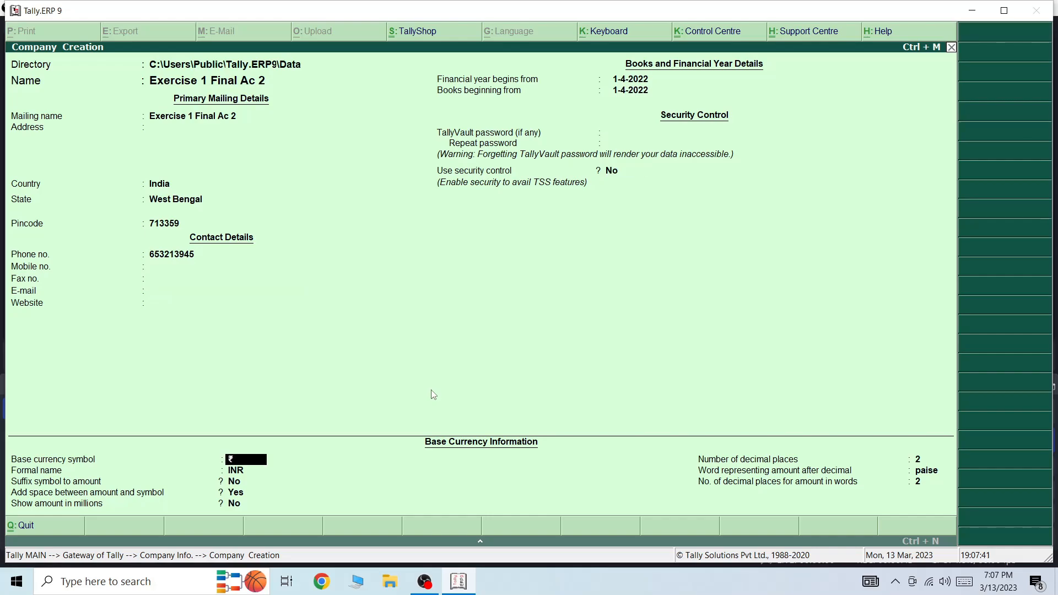
key("Return")
key("Return")
key("Return")
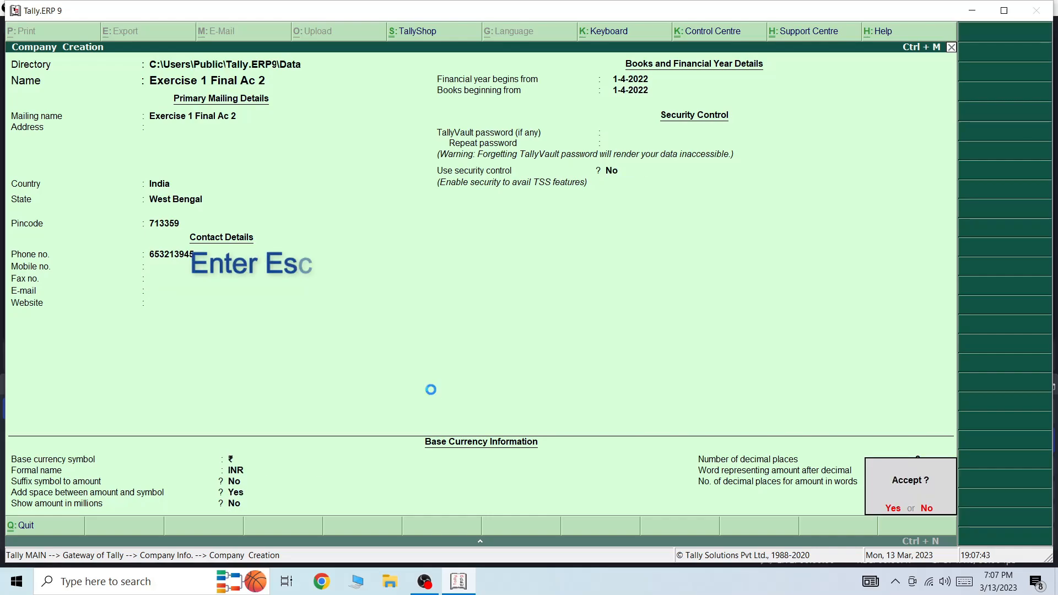
key("Return")
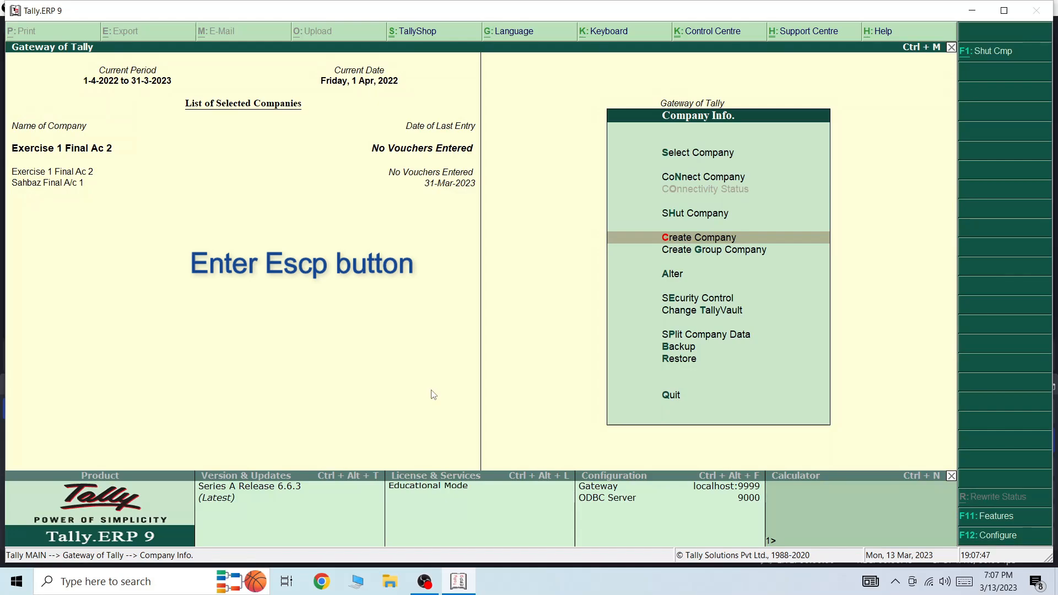
Leave the company information menu and open the single ledger creation form from the accounts masters
key("Escape")
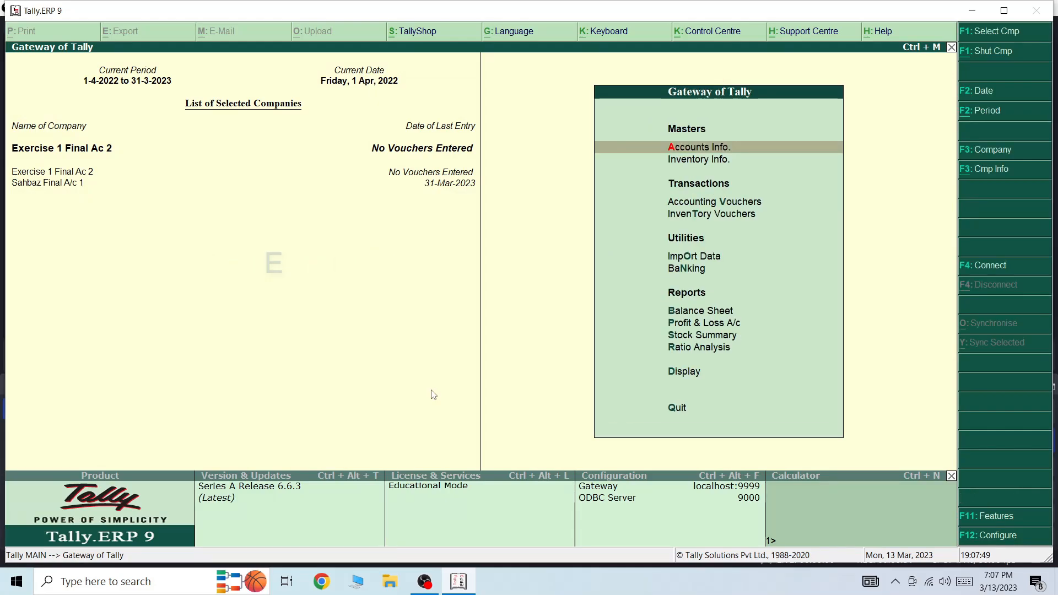
key("Return")
key("Down")
key("Return")
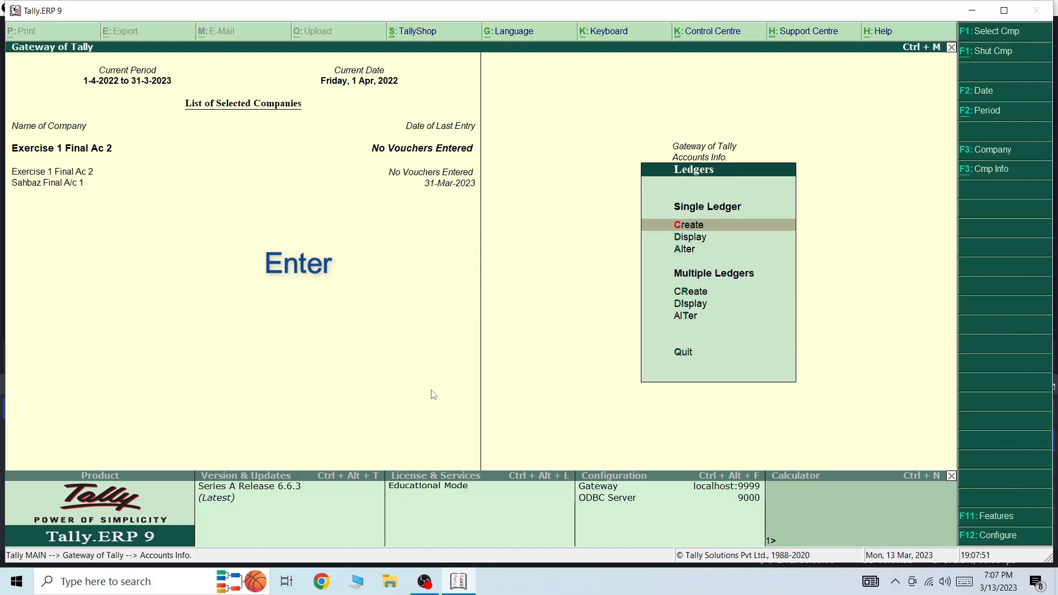
key("Return")
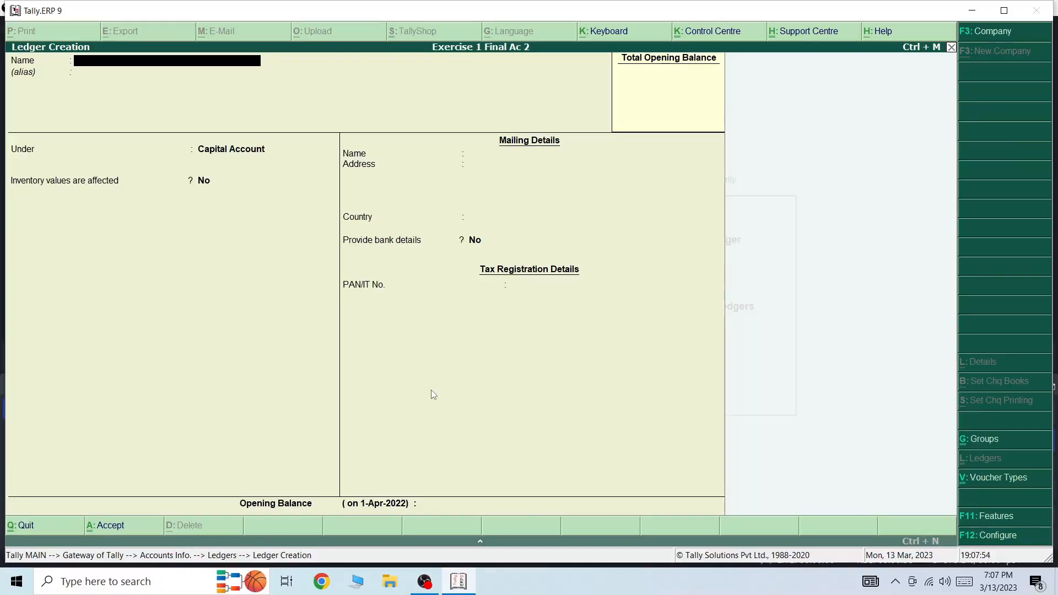
Name the ledger "Drawing" under Capital Account, keeping the default mailing, bank and tax details
type("Drawing")
key("Return")
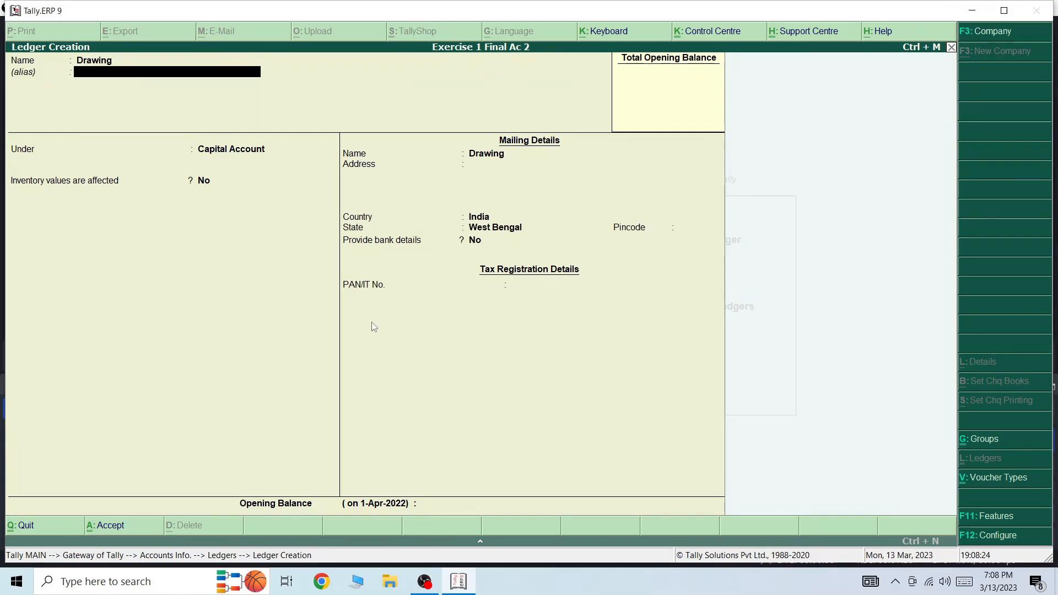
key("Return")
key("Return")
key("Return")
key("Return")
key("Return")
key("Return")
key("Return")
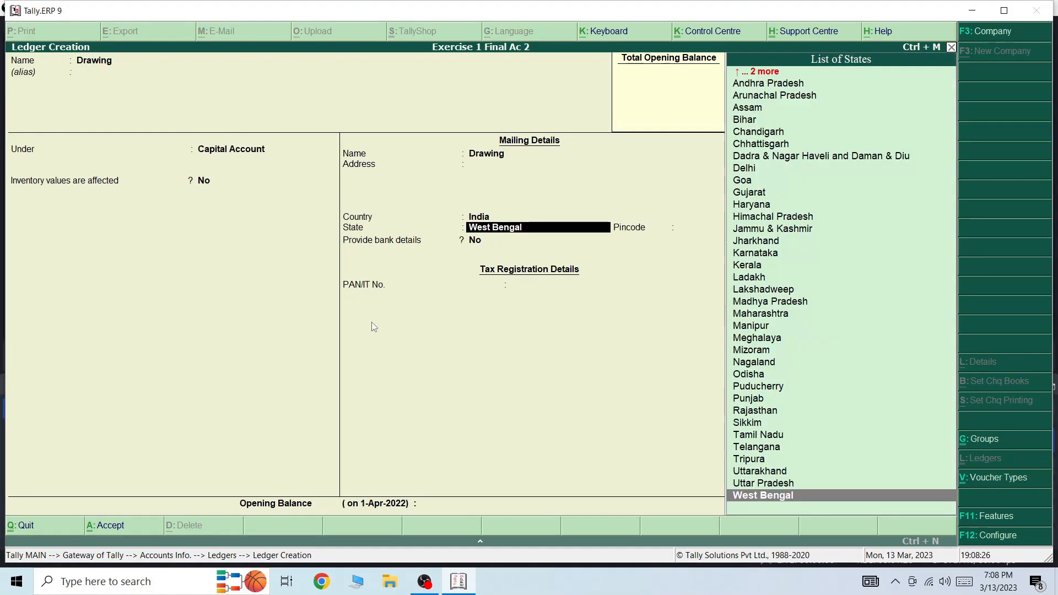
key("Return")
key("Return")
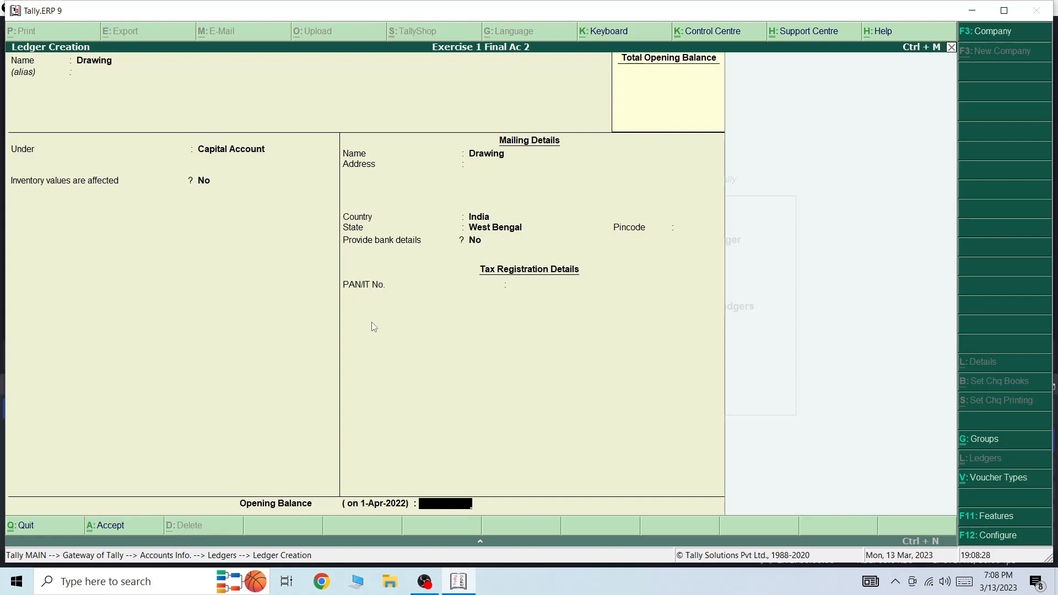
Set the Drawing ledger's opening balance to 2,000 Dr and save the ledger
type("2000")
key("Return")
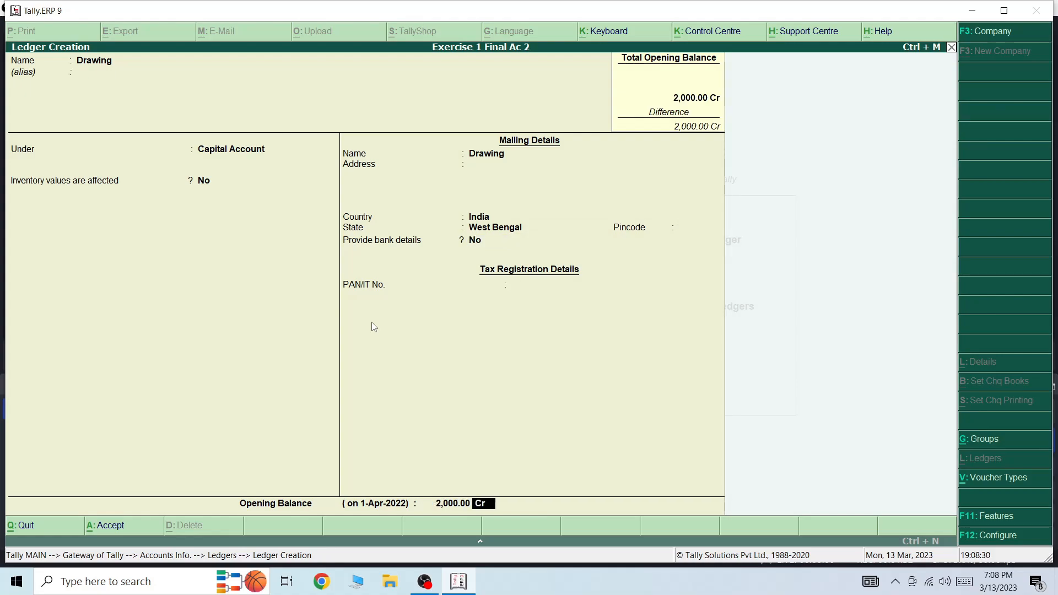
type("d")
key("Return")
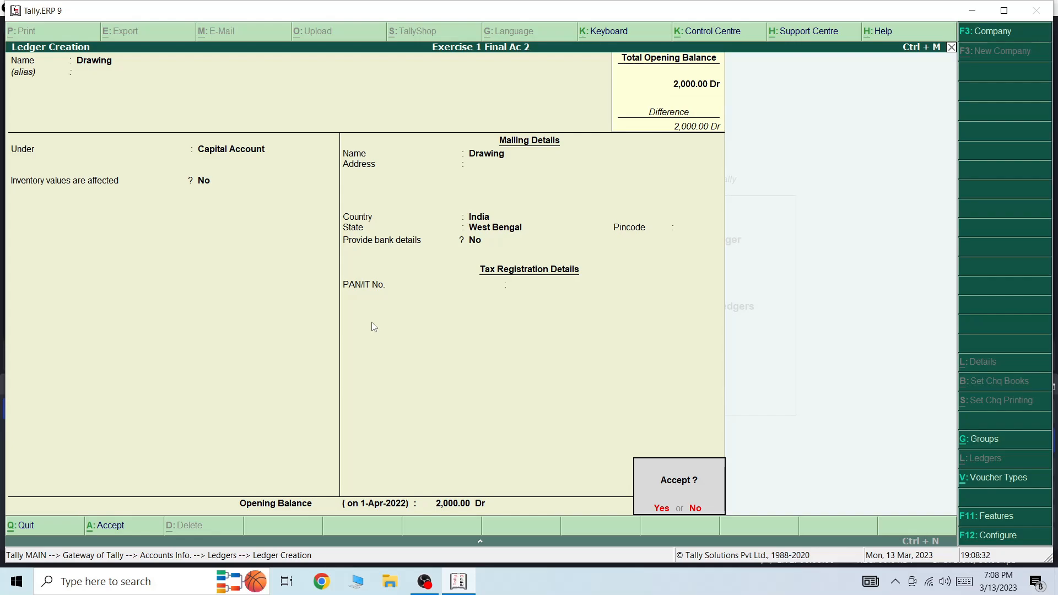
key("Return")
Name a new ledger "Land & Building" and place it under Fixed Assets, keeping the default mailing and tax details
type("Lan")
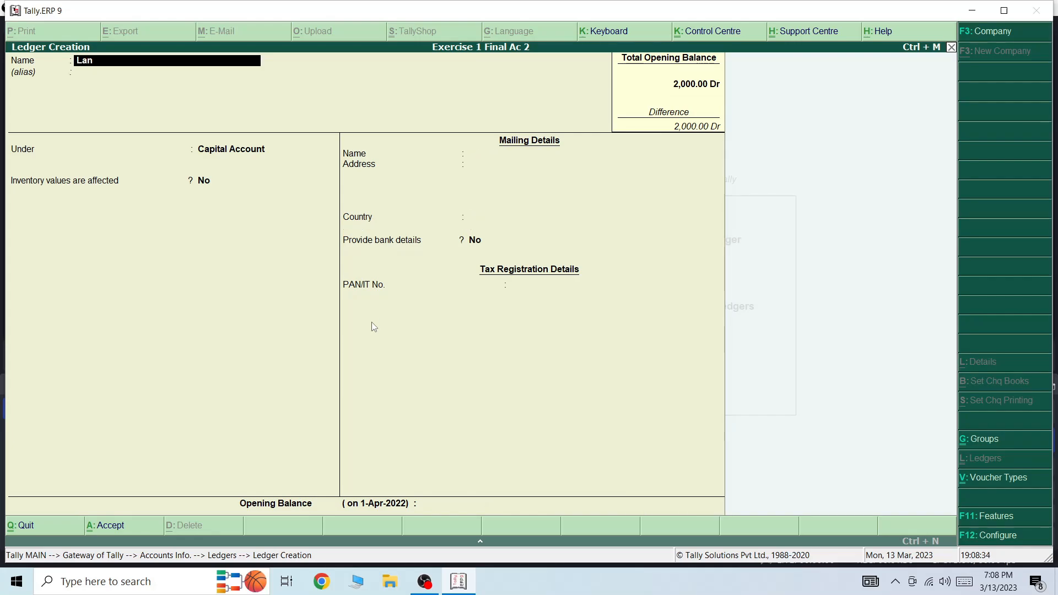
type("d Z")
key("BackSpace")
type("& building")
key("Return")
key("Return")
type("F")
key("Return")
key("Return")
key("Return")
key("Return")
key("Return")
key("Return")
key("Return")
key("Return")
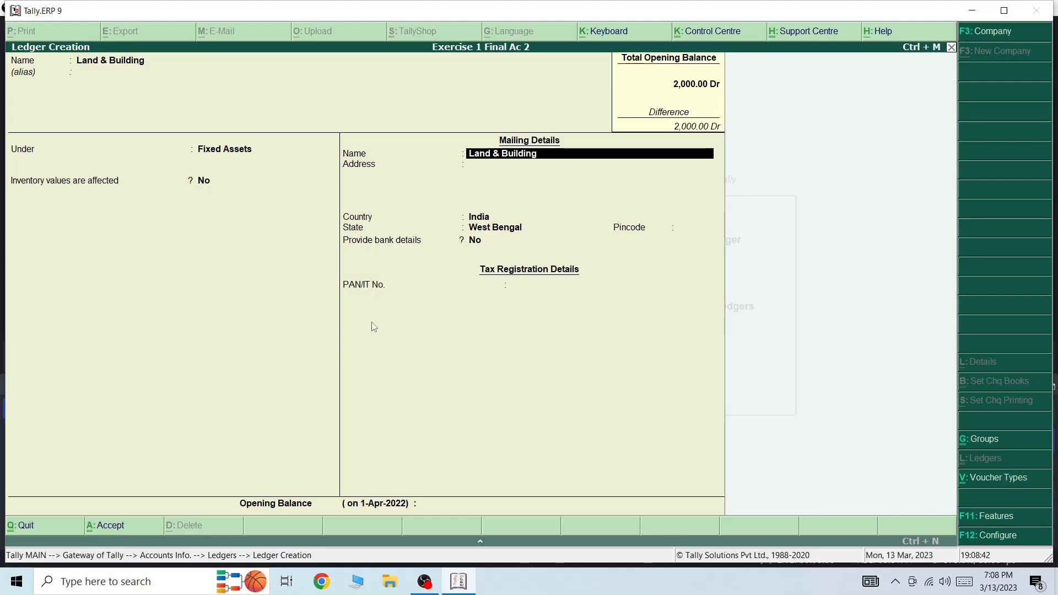
key("Return")
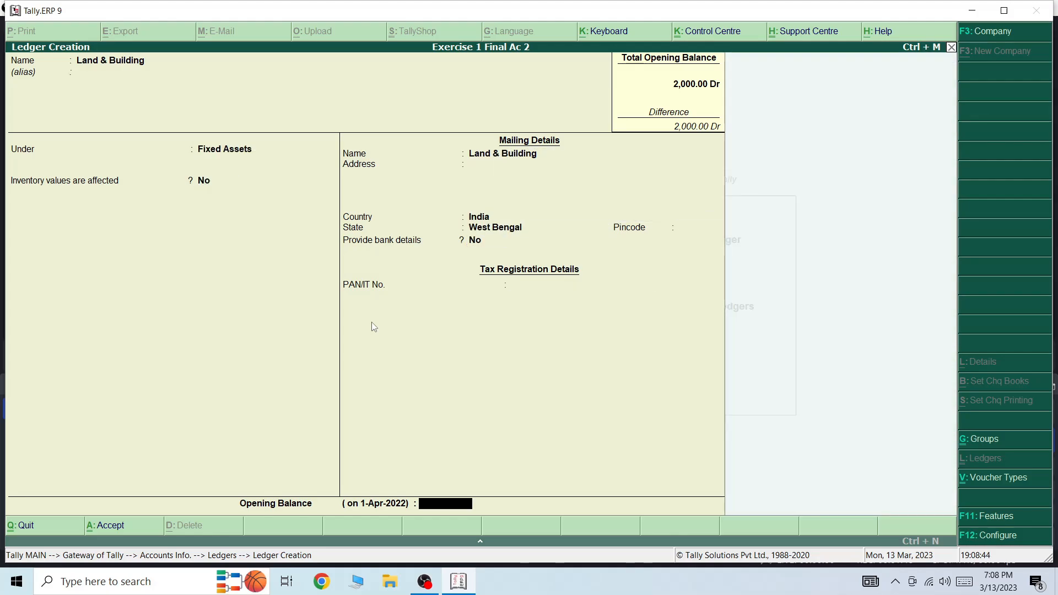
Set the Land & Building ledger's opening balance to 15,000 Dr and save the ledger
type("15000")
key("Return")
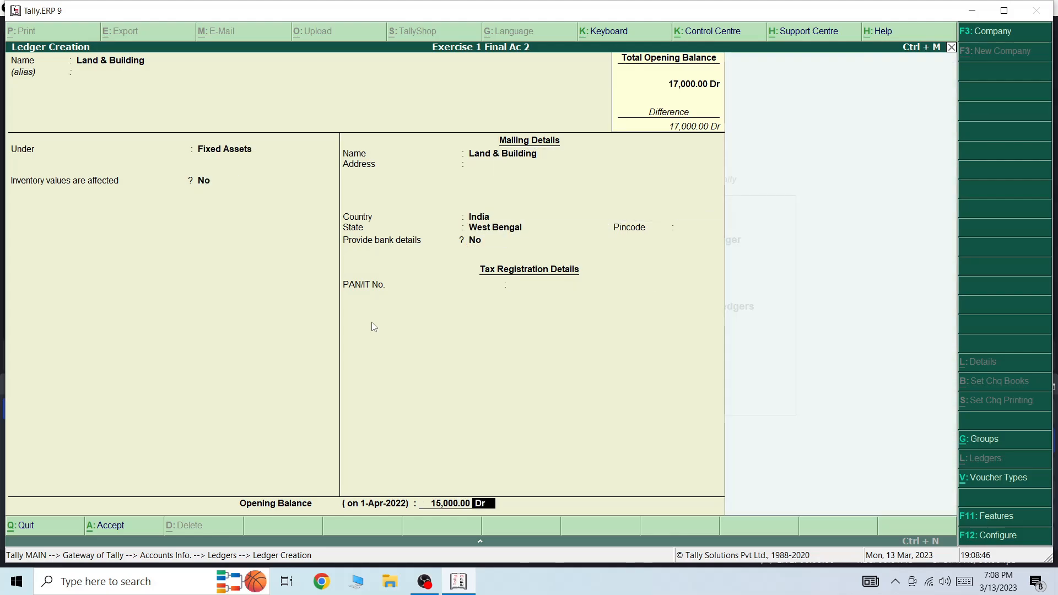
key("Return")
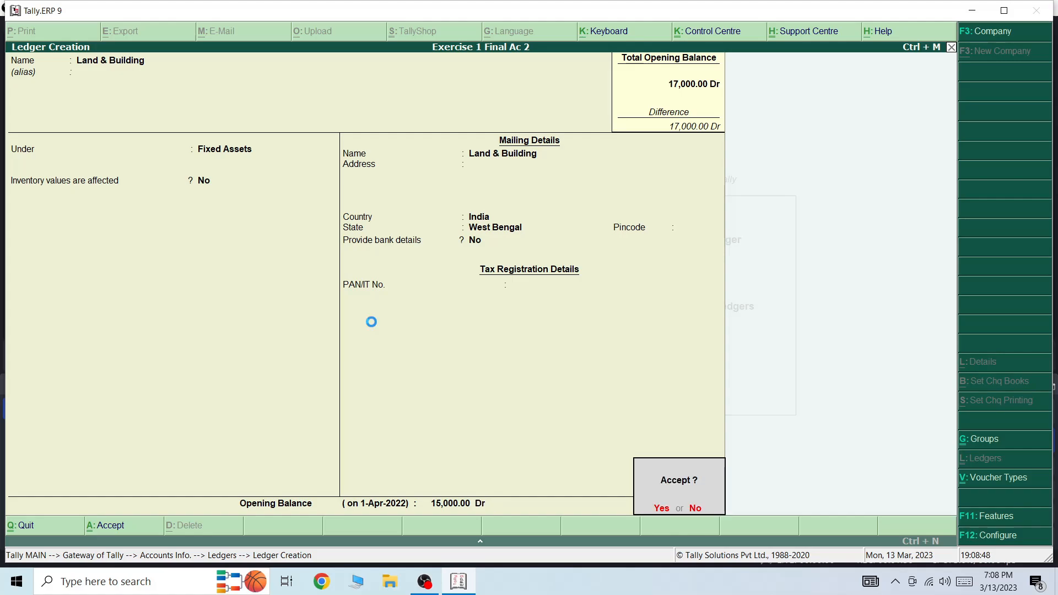
key("Return")
Name a new ledger "Machinery" under Fixed Assets, keeping the default mailing, bank and tax details
type("Machinery")
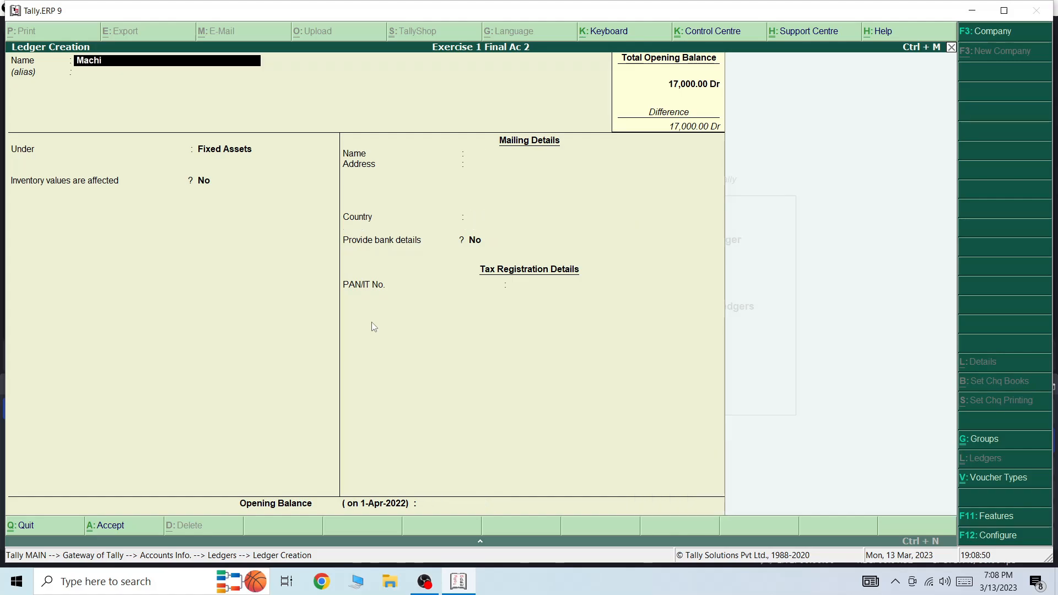
key("Return")
key("Return")
key("Return")
key("Return")
key("Return")
key("Return")
key("Return")
key("Return")
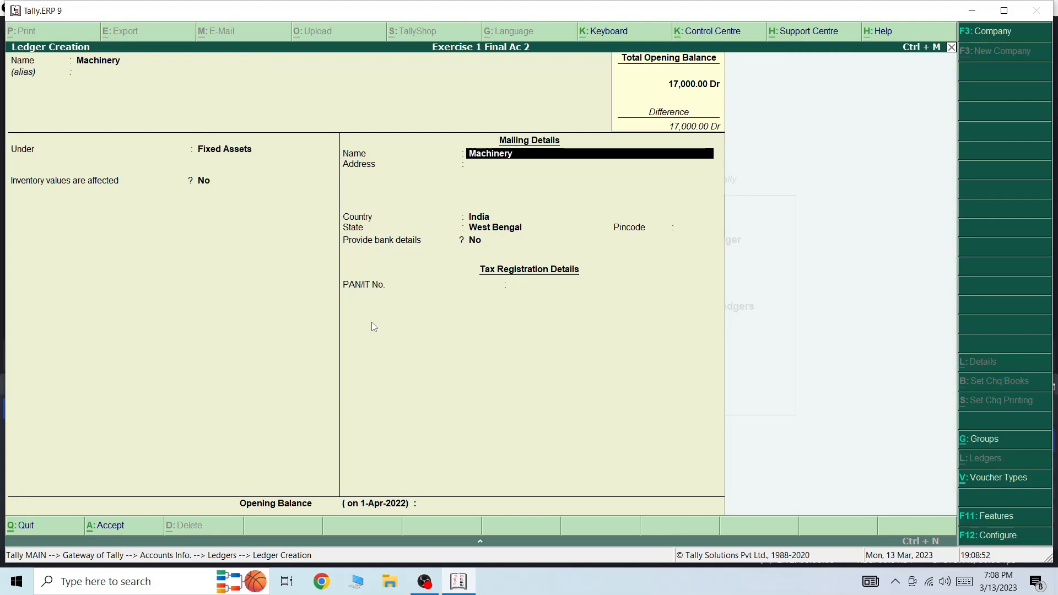
key("Return")
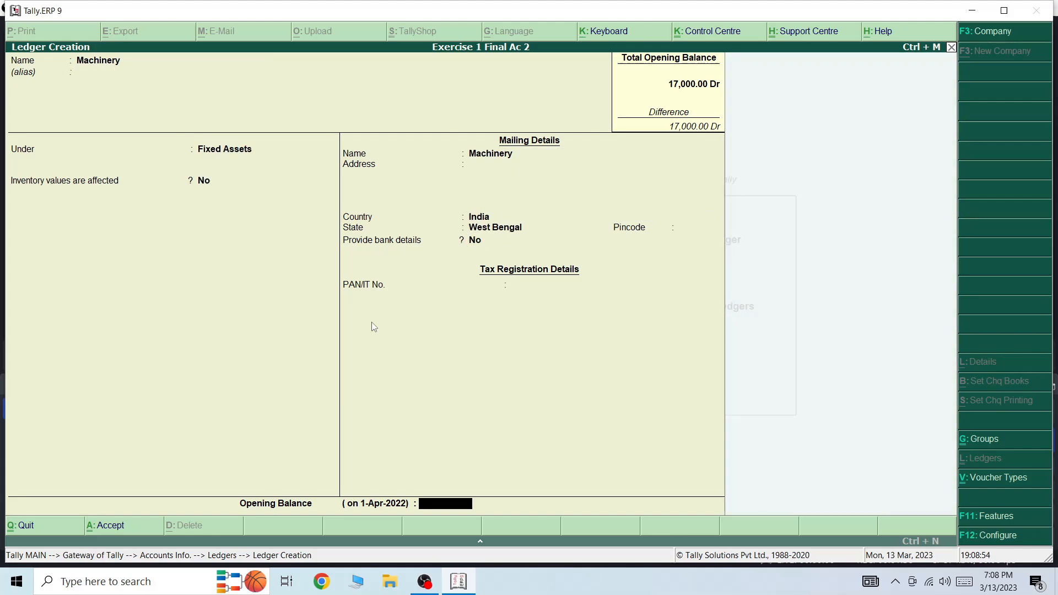
Set the Machinery ledger's opening balance to 10,000 Dr and save the ledger
type("10000")
key("Return")
key("Return")
key("Return")
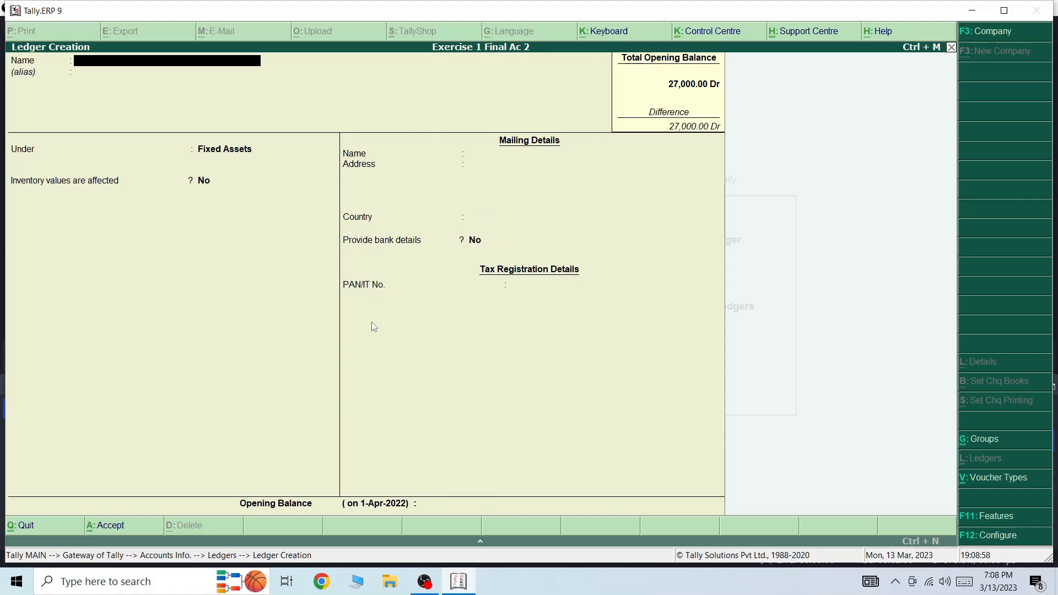
Name a new ledger "Stock" and place it under the Stock-in-Hand group
type("Stock")
key("Return")
key("Return")
type("St")
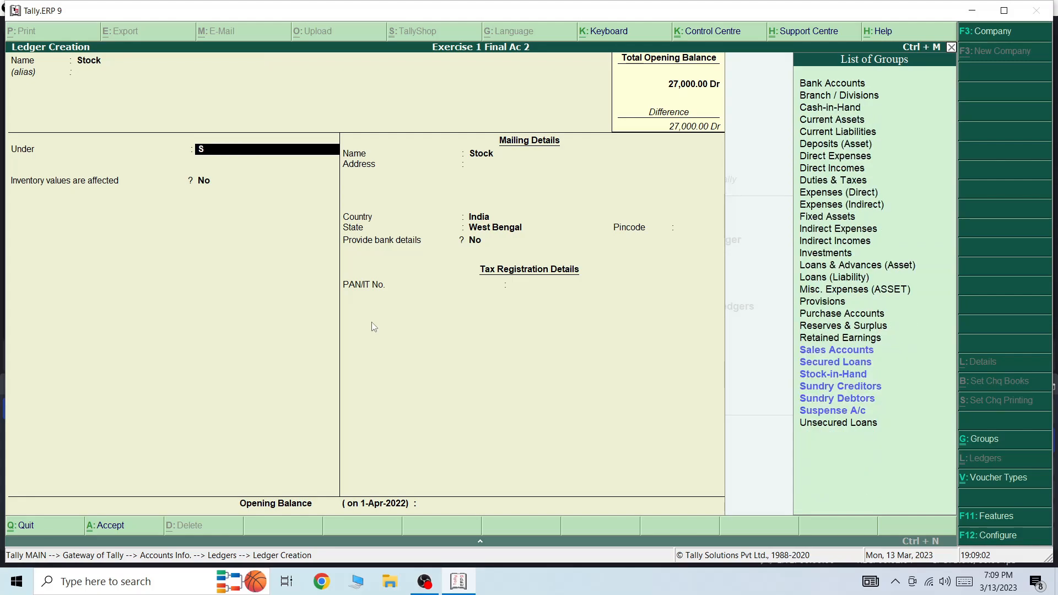
key("Return")
key("Return")
key("Return")
key("Return")
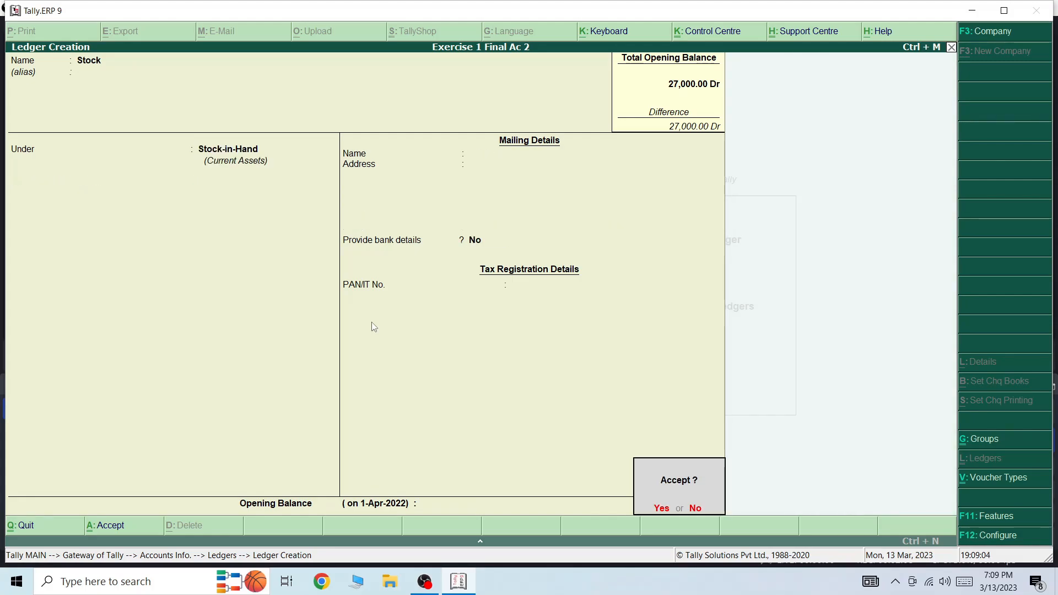
Decline saving the Stock ledger without a balance, set its opening balance to 3,800 Dr and save it
key("n")
key("Return")
key("Return")
key("Return")
key("Return")
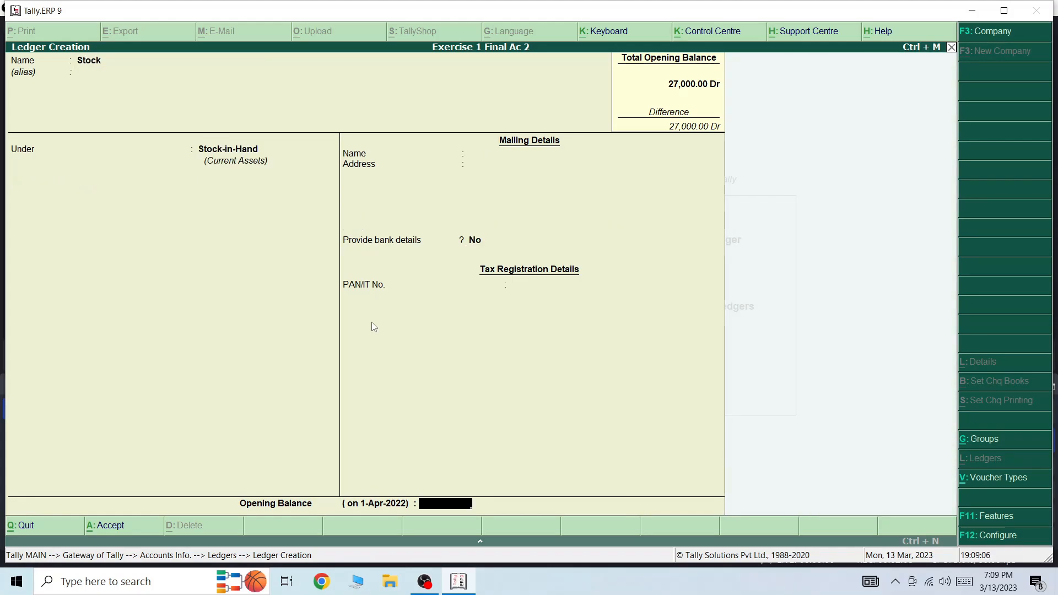
type("3800")
key("Return")
key("Return")
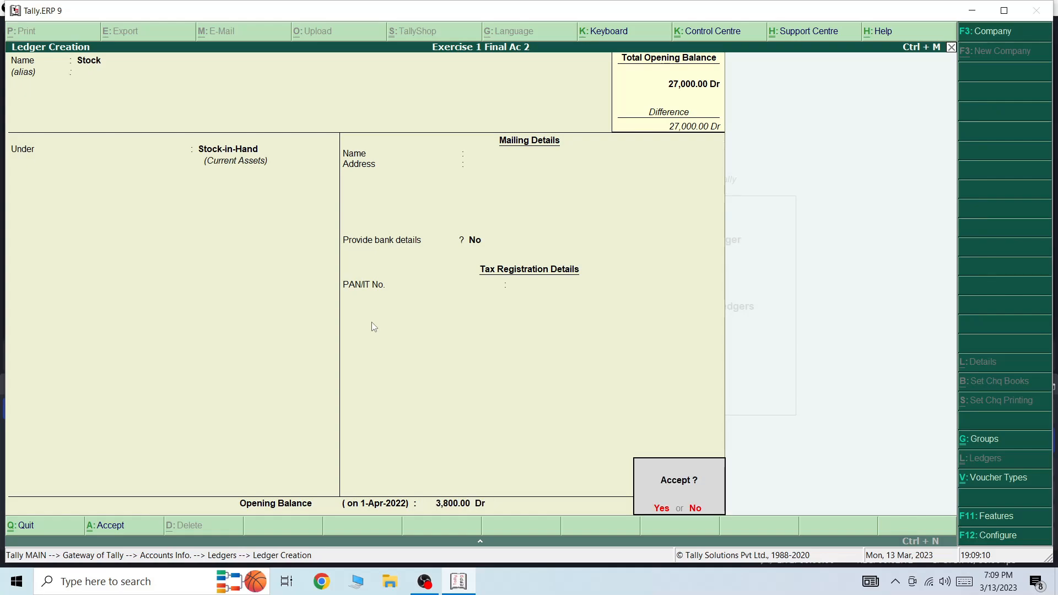
key("Return")
Name a new ledger "Furniture" and place it under Fixed Assets, keeping the default mailing, bank and tax details
type("Furni")
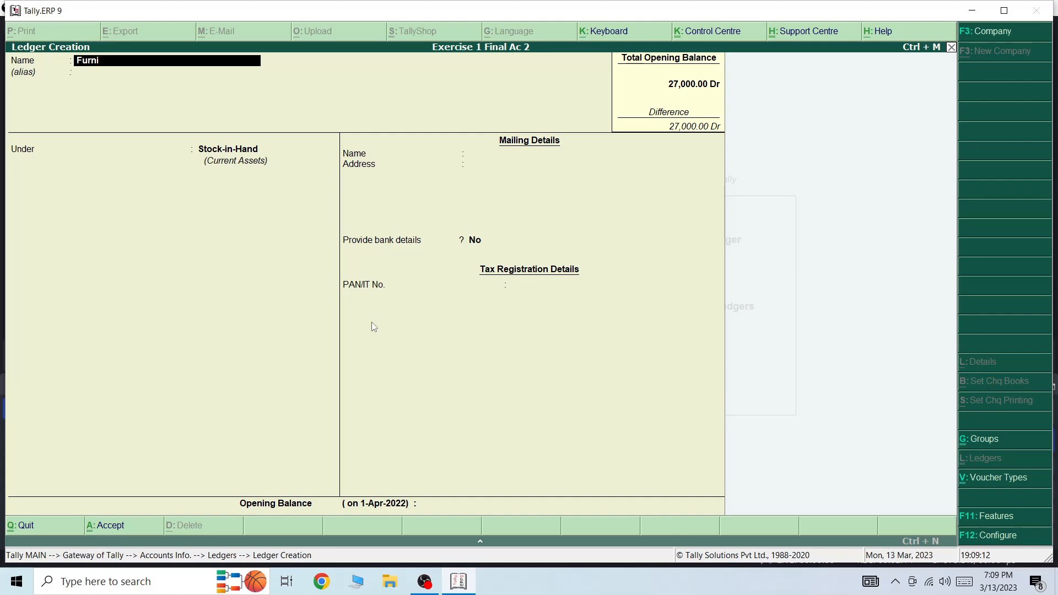
type("ture")
key("Return")
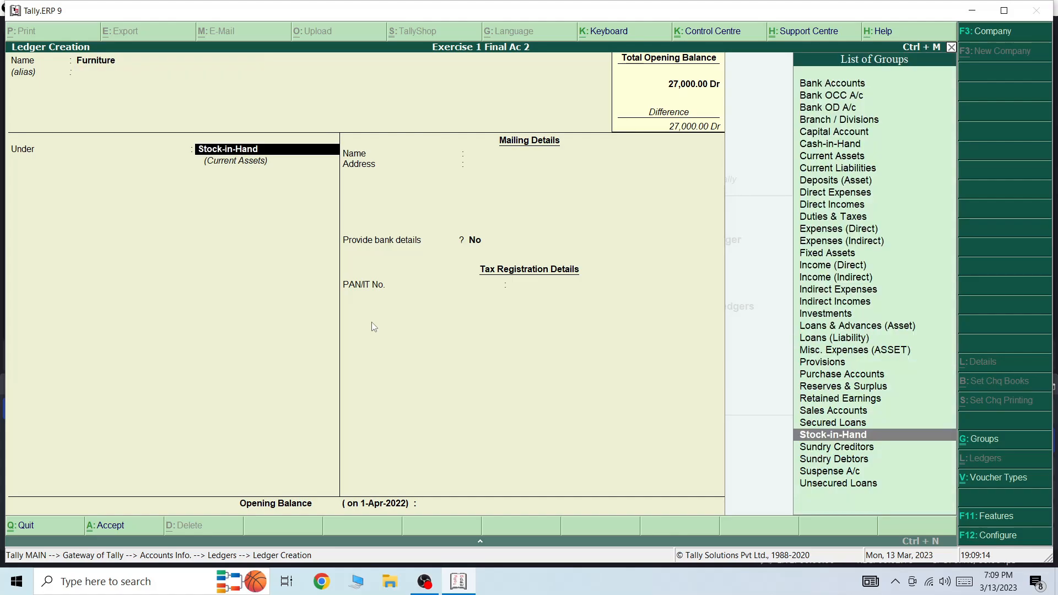
type("fix")
key("Return")
key("Return")
key("Return")
key("Return")
key("Return")
key("Return")
key("Return")
key("Return")
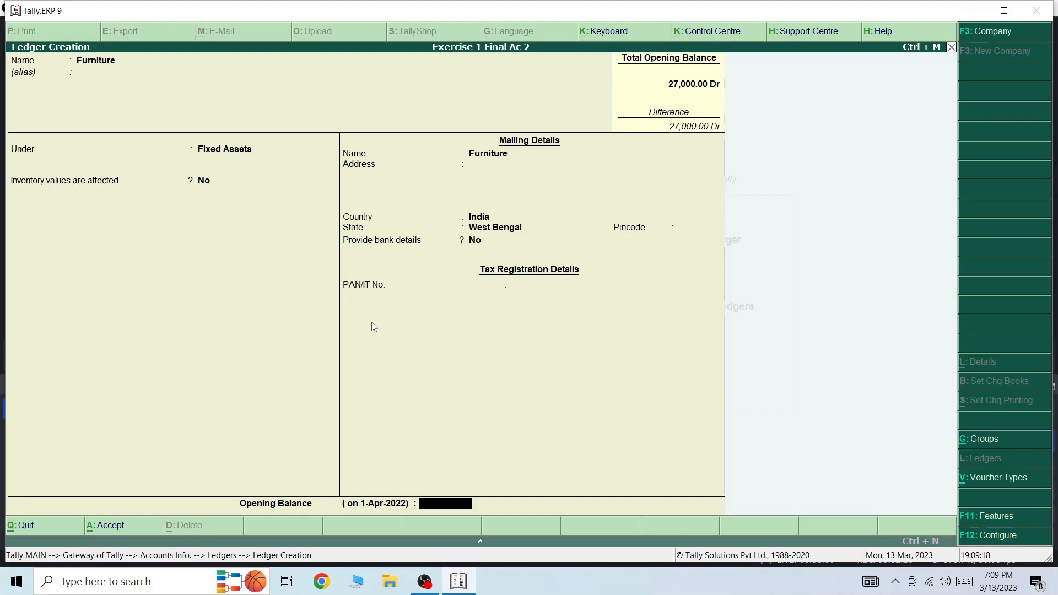
Set the Furniture ledger's opening balance to 2,500 Dr and save the ledger
type("2500")
key("Return")
key("Return")
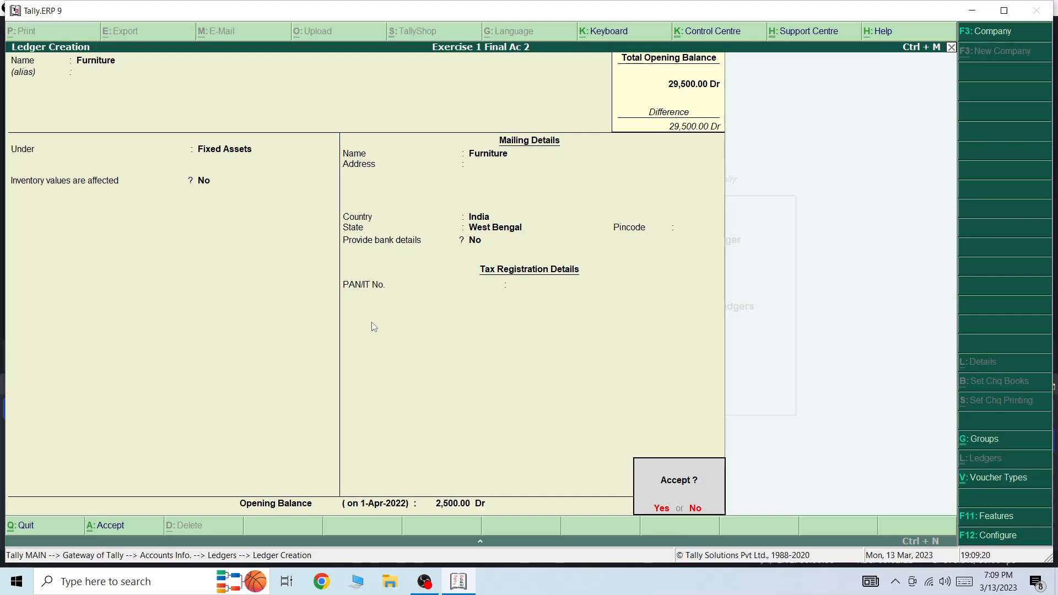
key("Return")
Create a "Wages" ledger under Direct Expenses, ledger type Not Applicable, with an opening balance of 4,670 Dr
type("Wages")
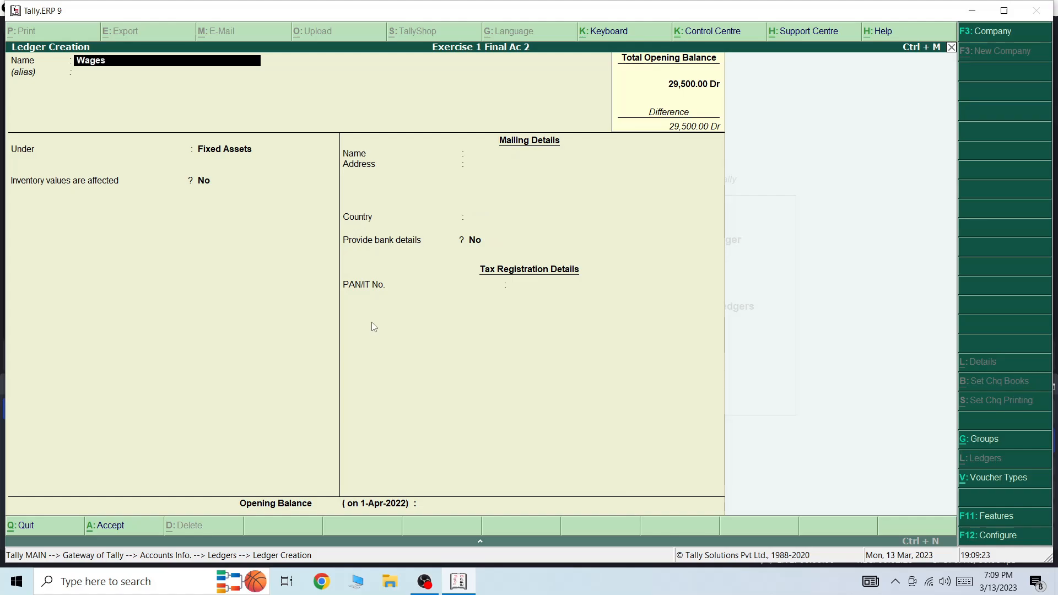
key("Return")
type("Di")
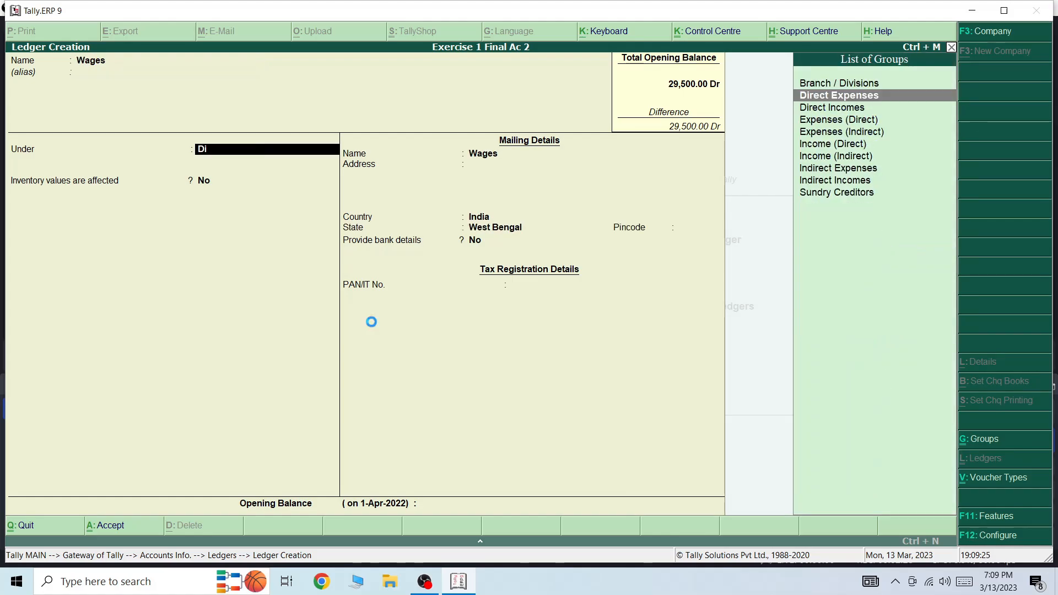
key("Return")
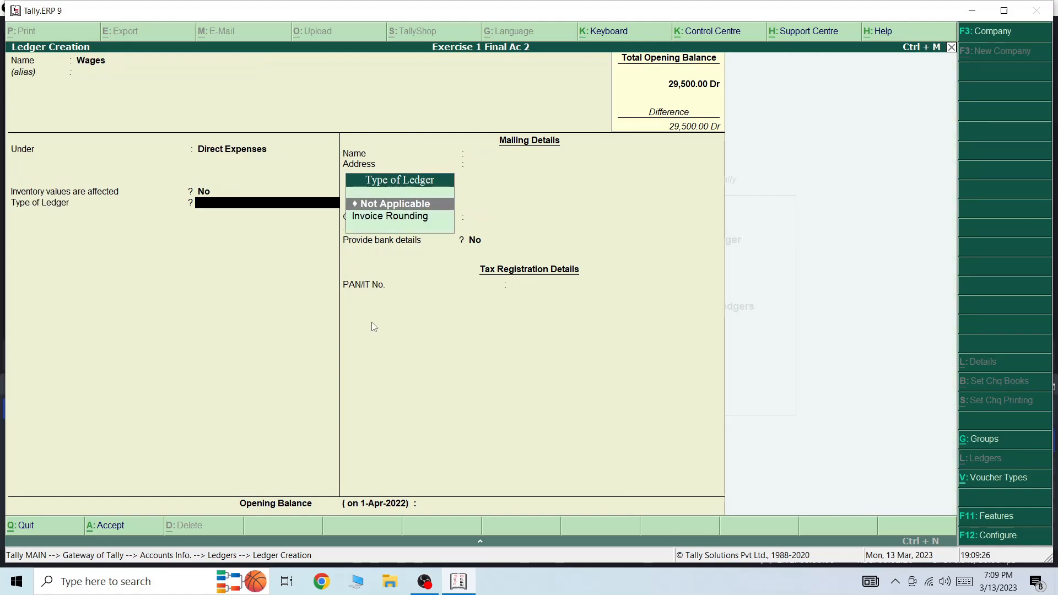
key("Return")
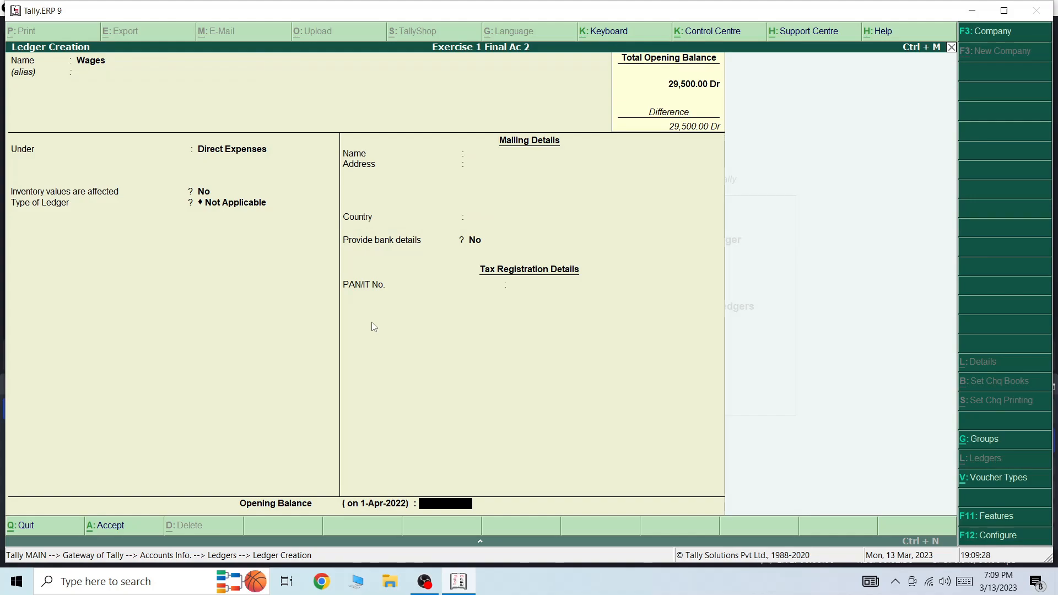
type("4670")
key("Return")
key("Return")
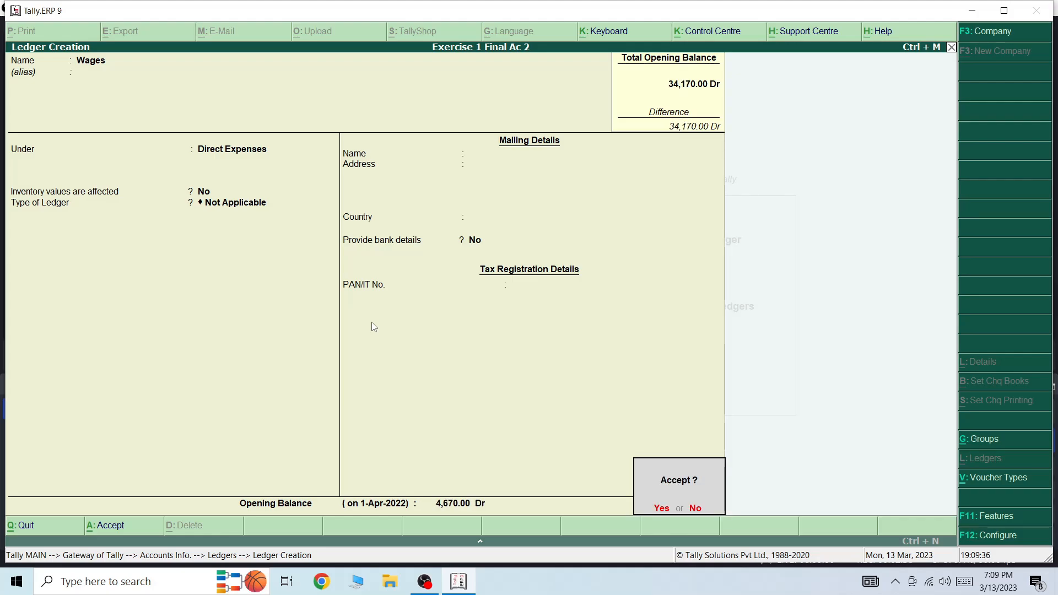
key("Return")
Create a "Carriage Inwards" ledger under Direct Expenses, ledger type Not Applicable, with an opening balance of 950 Dr
type("Carr")
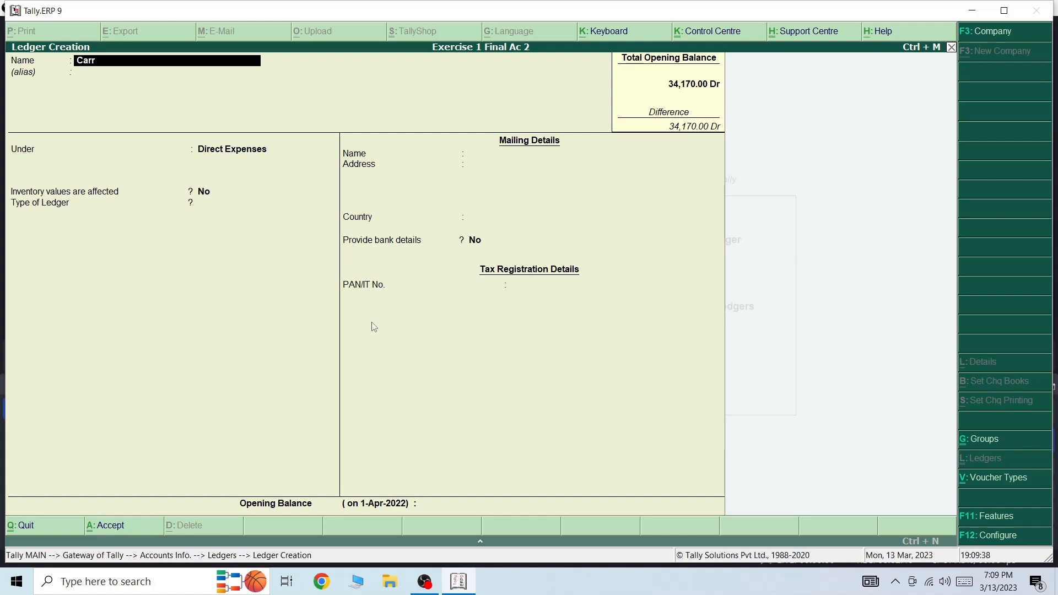
type("iage Inwards")
key("Return")
key("Return")
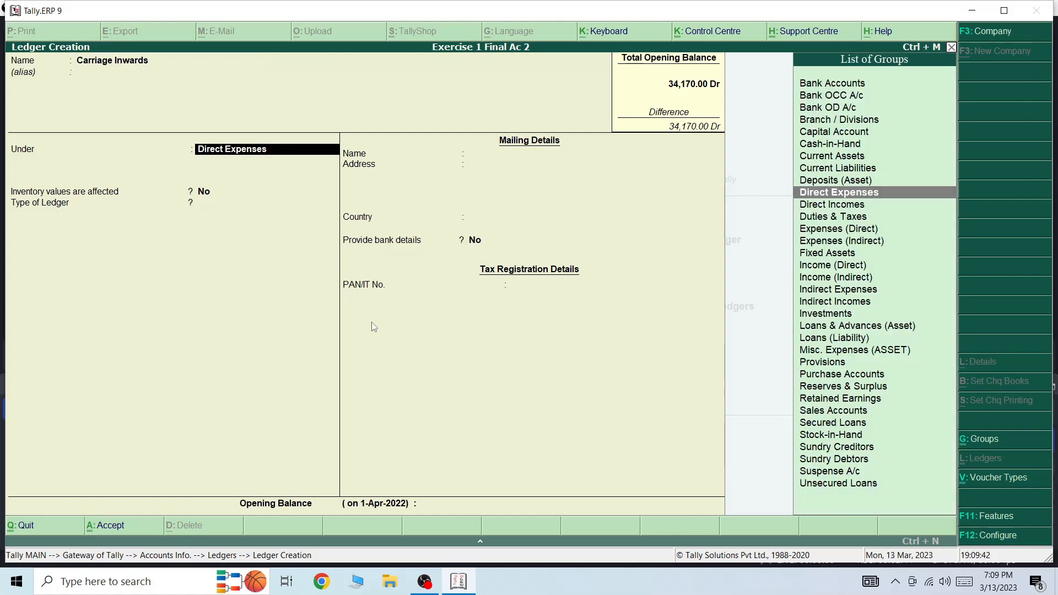
key("Return")
key("Return")
key("Return")
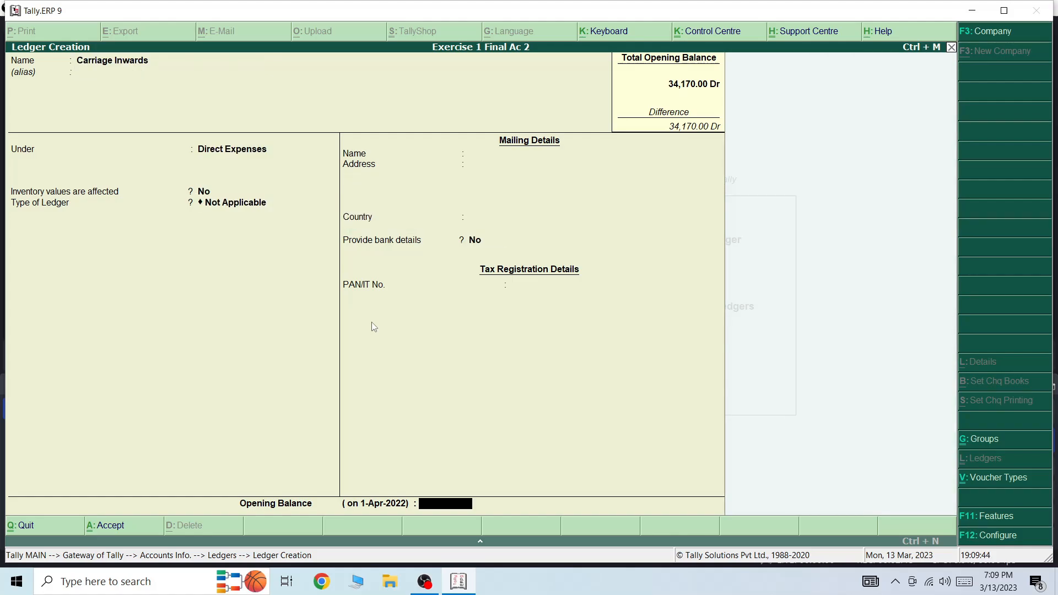
type("950")
key("Return")
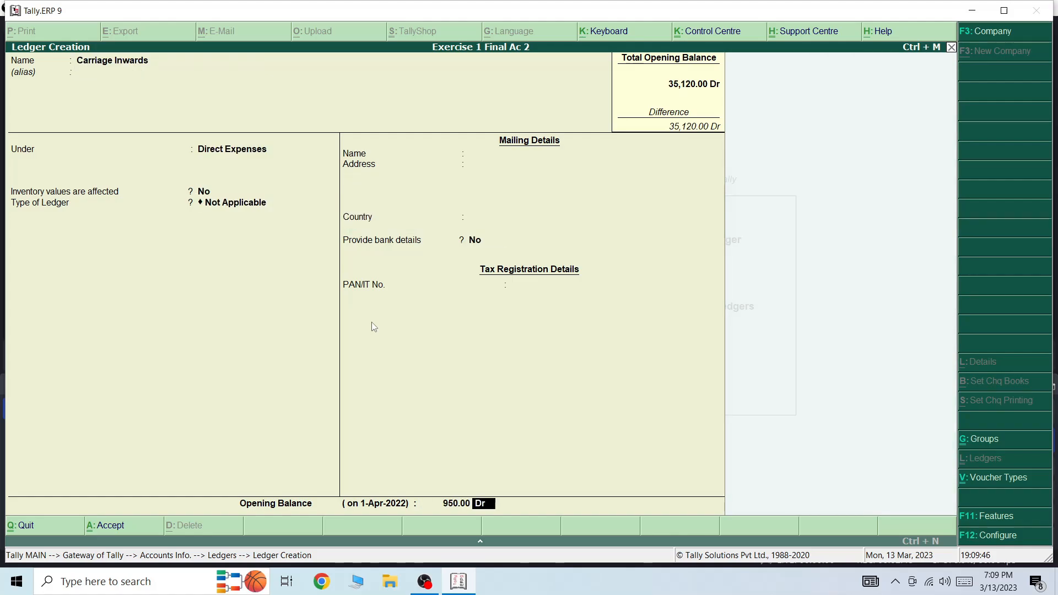
key("Return")
type("y")
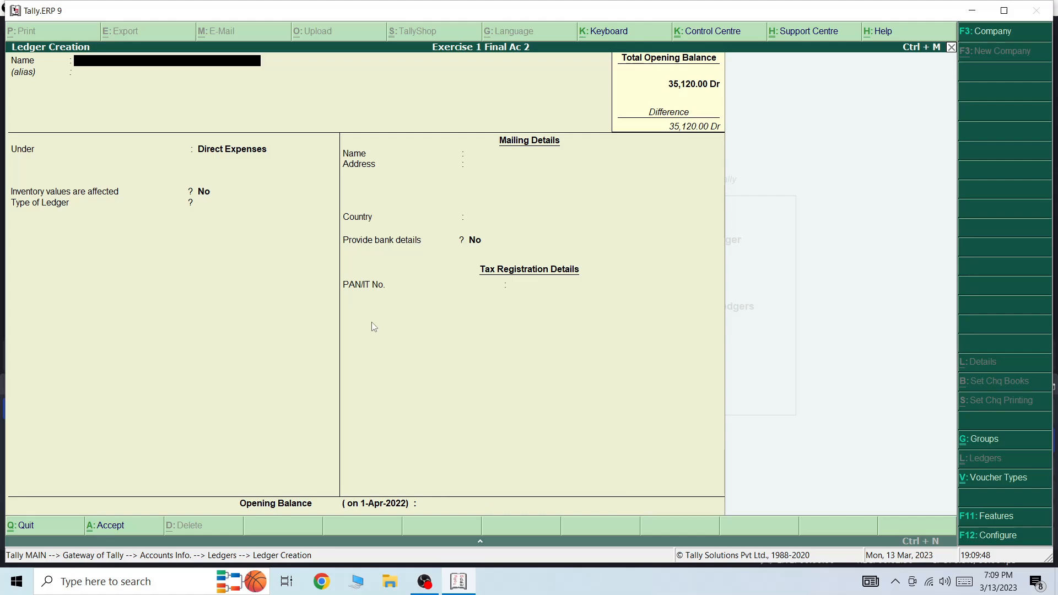
Create a "Purchase" ledger under Purchase Accounts, ledger type Not Applicable, with an opening balance of 38,000 Dr
type("Purchase")
key("Return")
type("Pur")
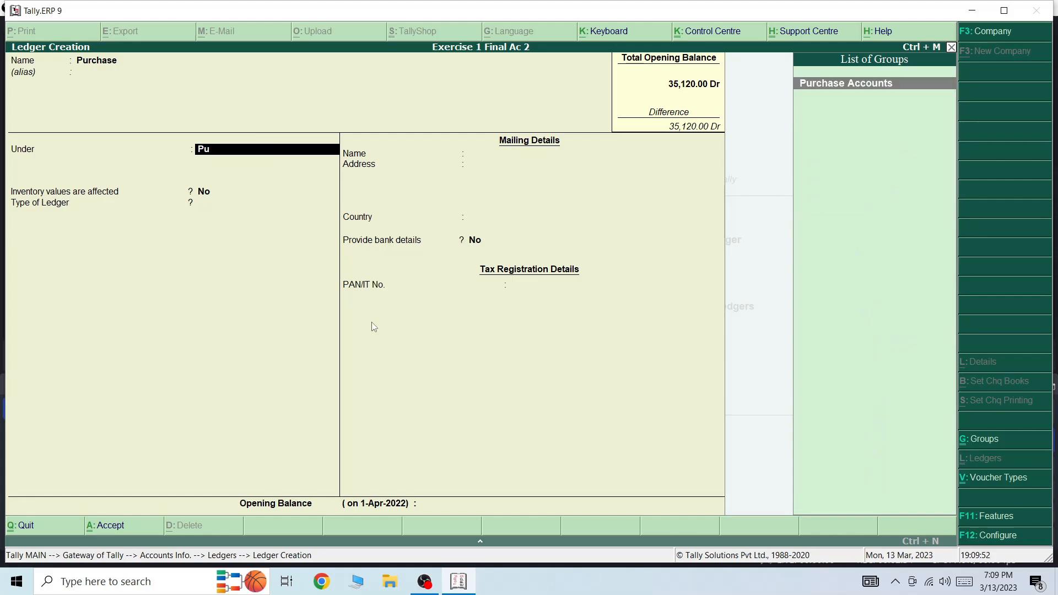
key("Return")
key("Return")
key("Return")
key("Return")
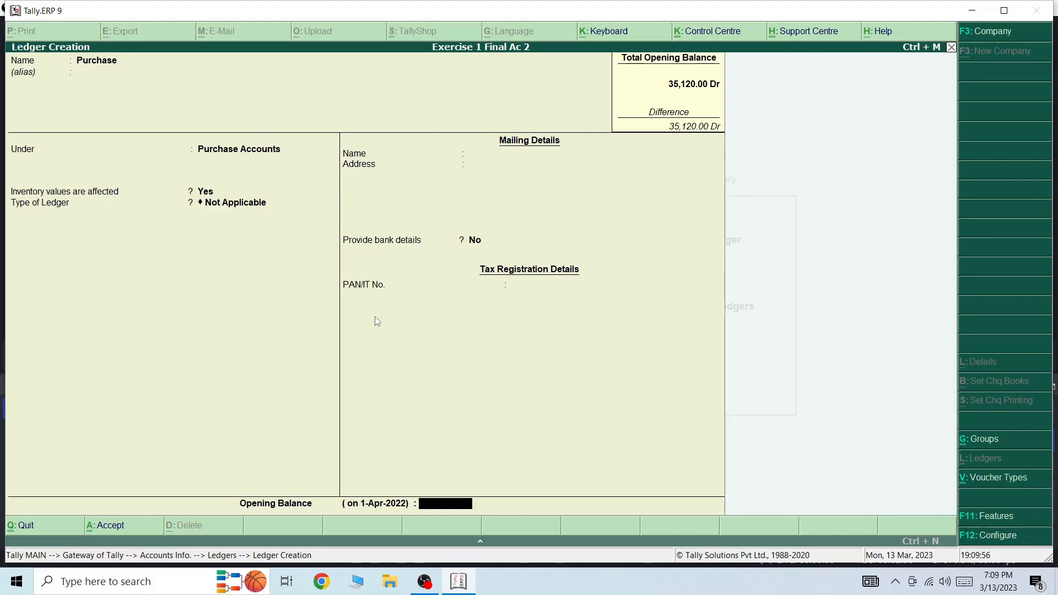
type("38000")
key("Return")
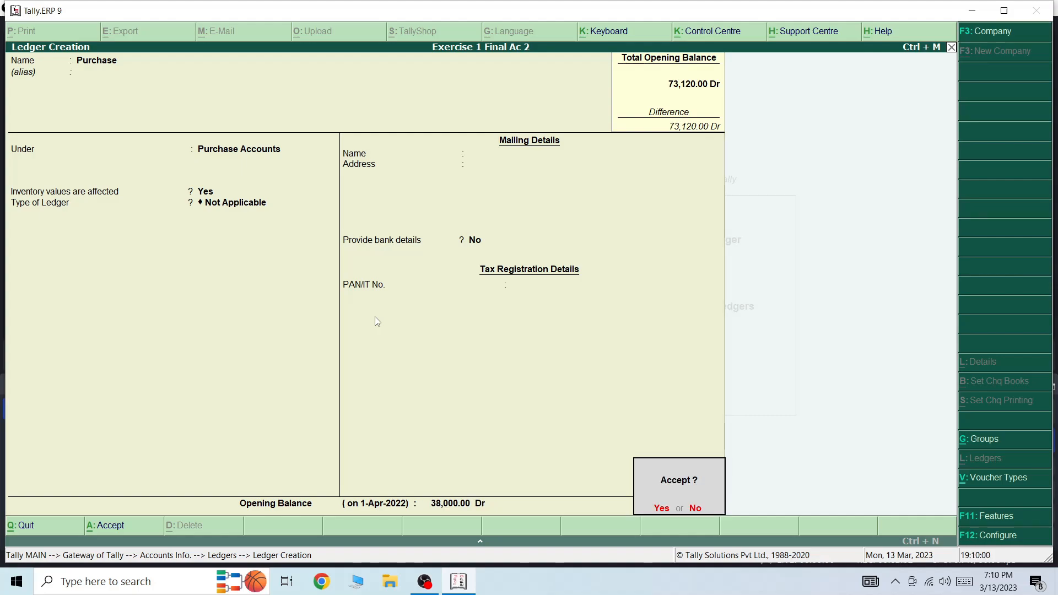
key("Return")
Create a "General Expenses" ledger under Indirect Expenses, ledger type Not Applicable, with an opening balance of 1,700 Dr
type("Genera")
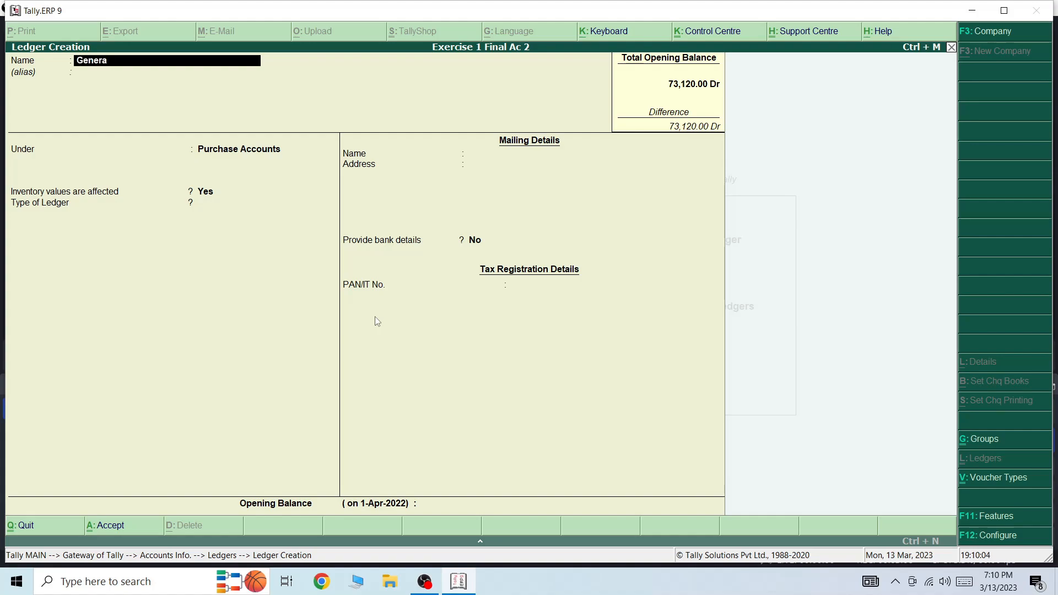
type("l Expenses")
key("Return")
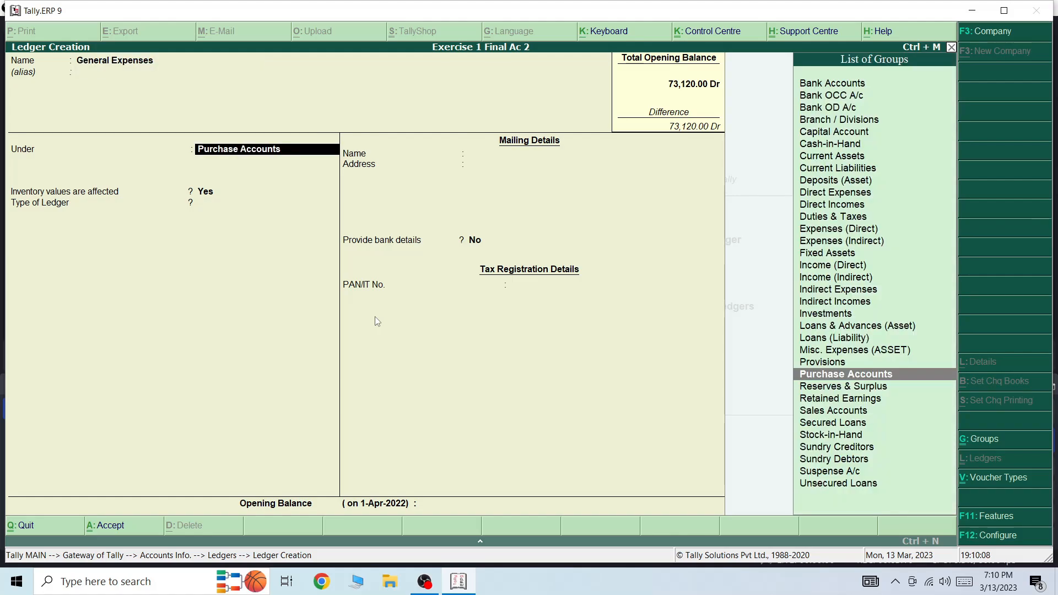
type("Ind")
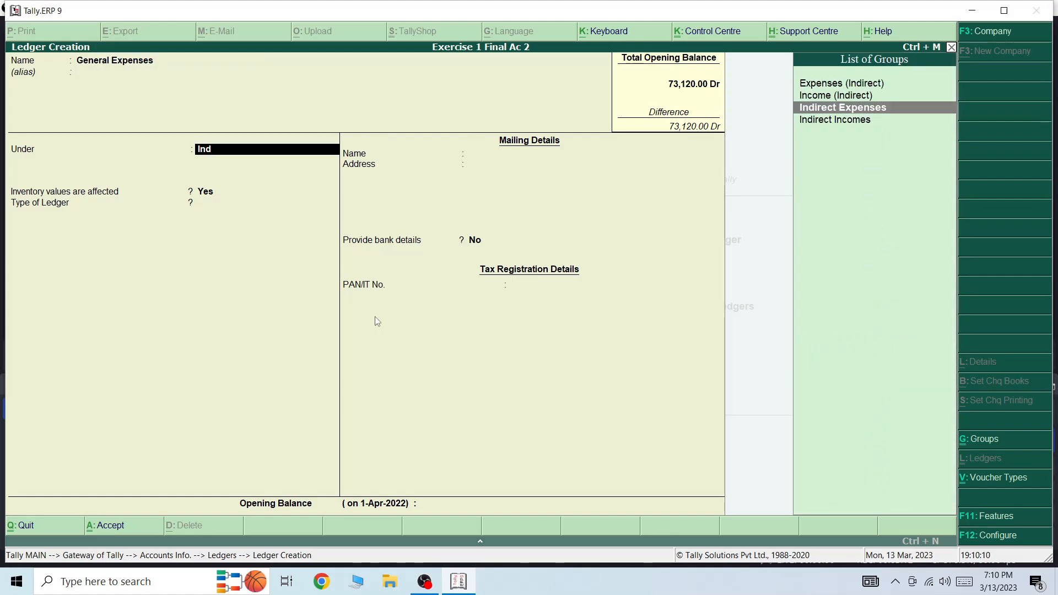
key("Return")
key("Return")
key("Return")
key("Return")
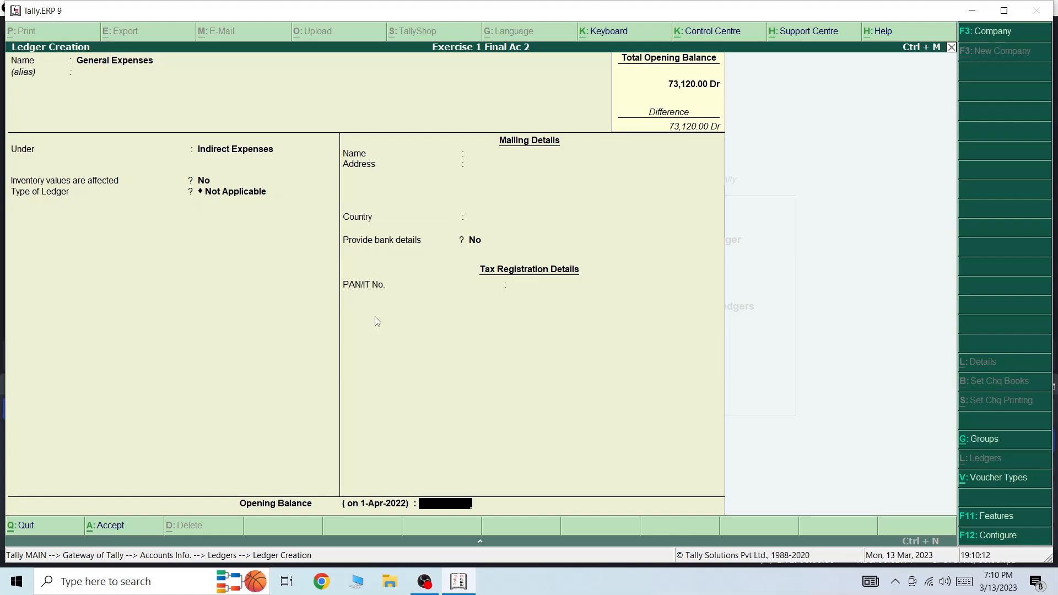
type("1,700")
key("Return")
key("Return")
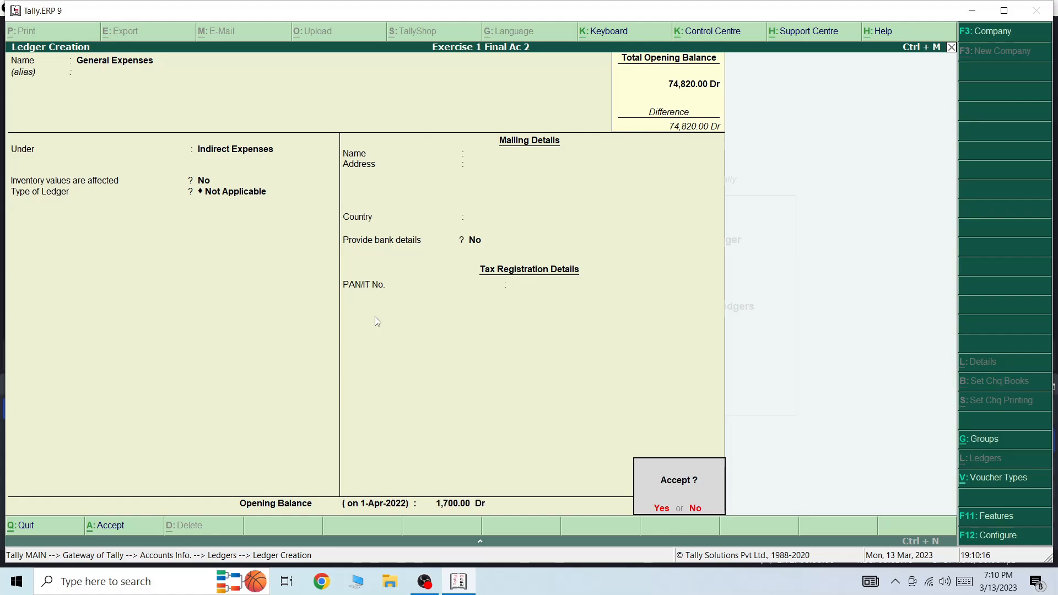
key("Return")
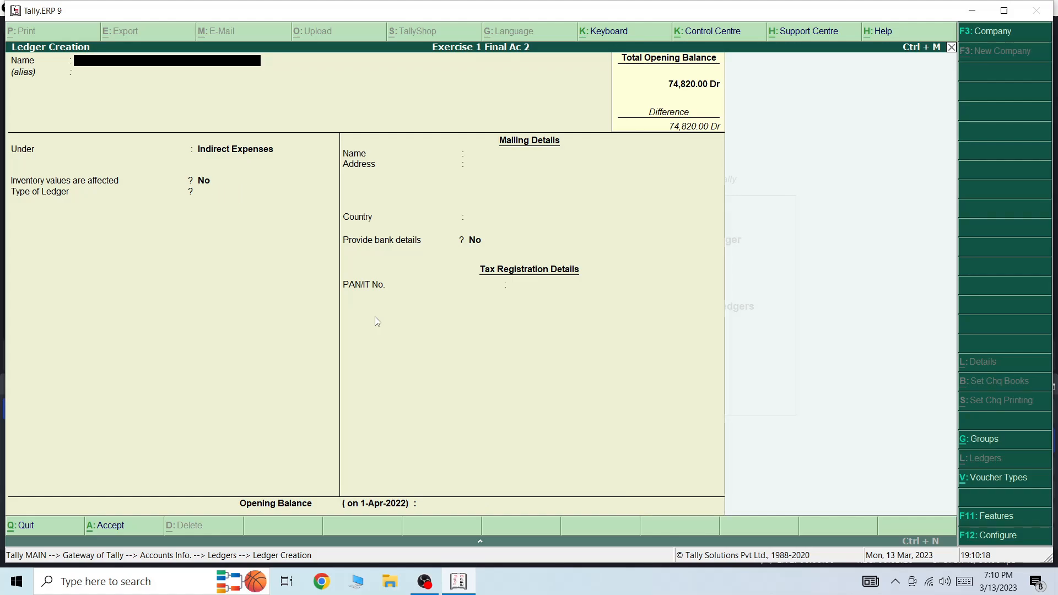
Create a "Rates & Taxes" ledger under Indirect Expenses, ledger type Not Applicable, with an opening balance of 600 Dr
type("Rates & taxes")
key("Return")
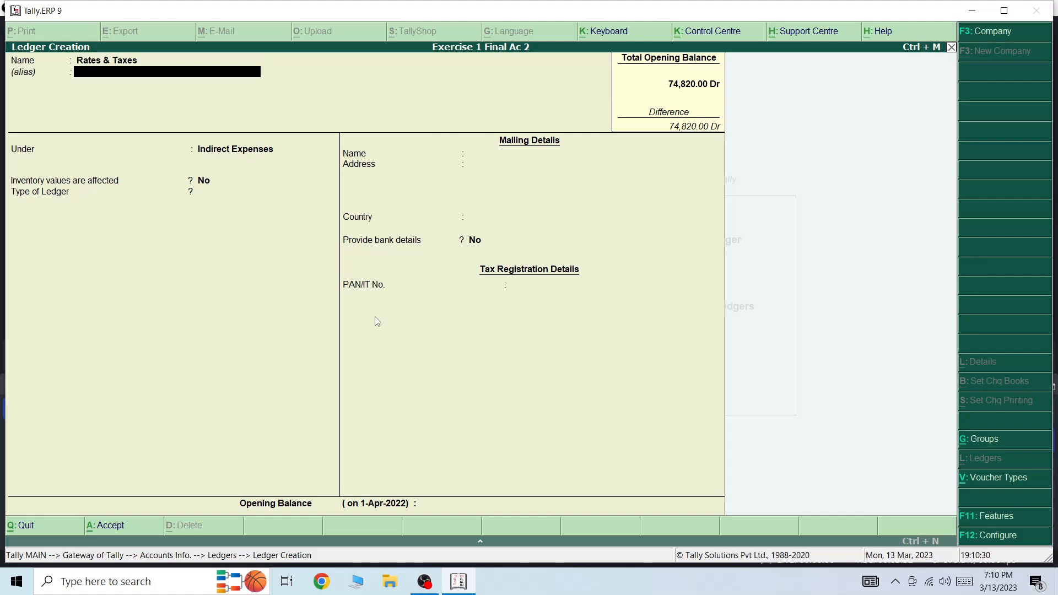
key("Return")
key("Return")
key("Return")
key("Return")
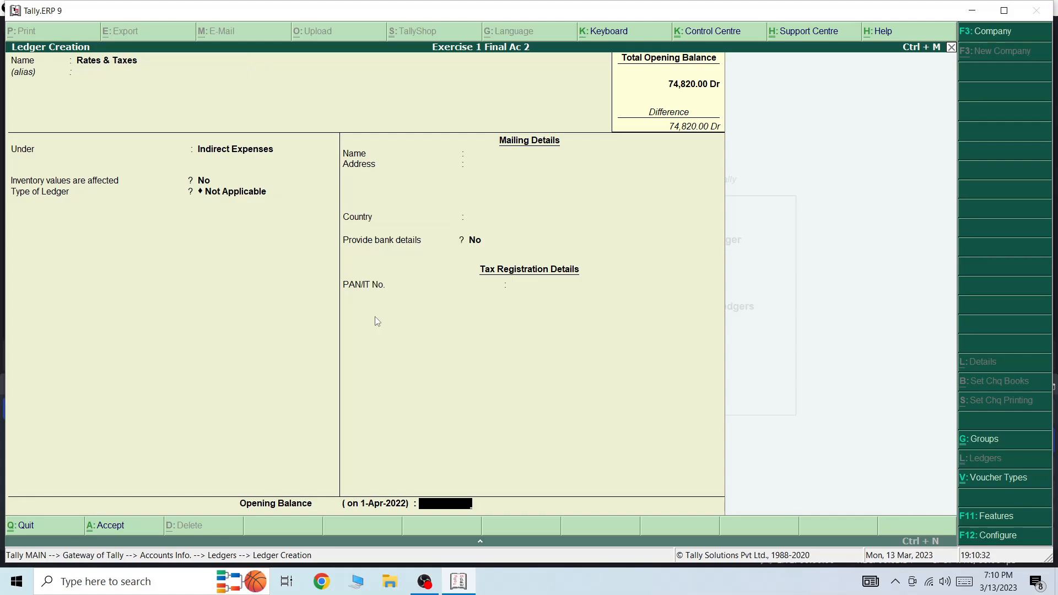
type("600")
key("Return")
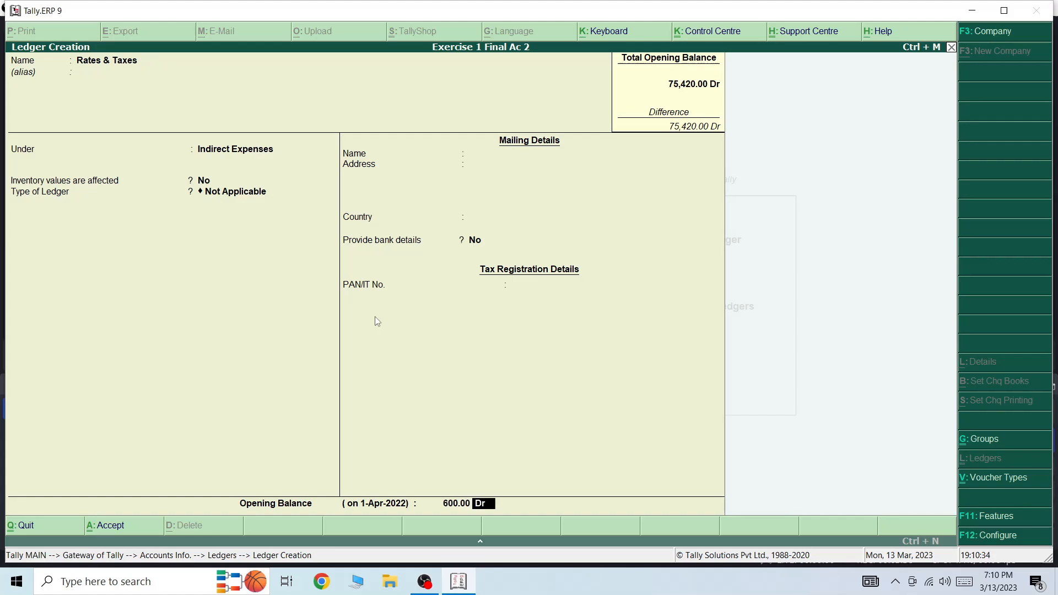
key("Return")
key("Return")
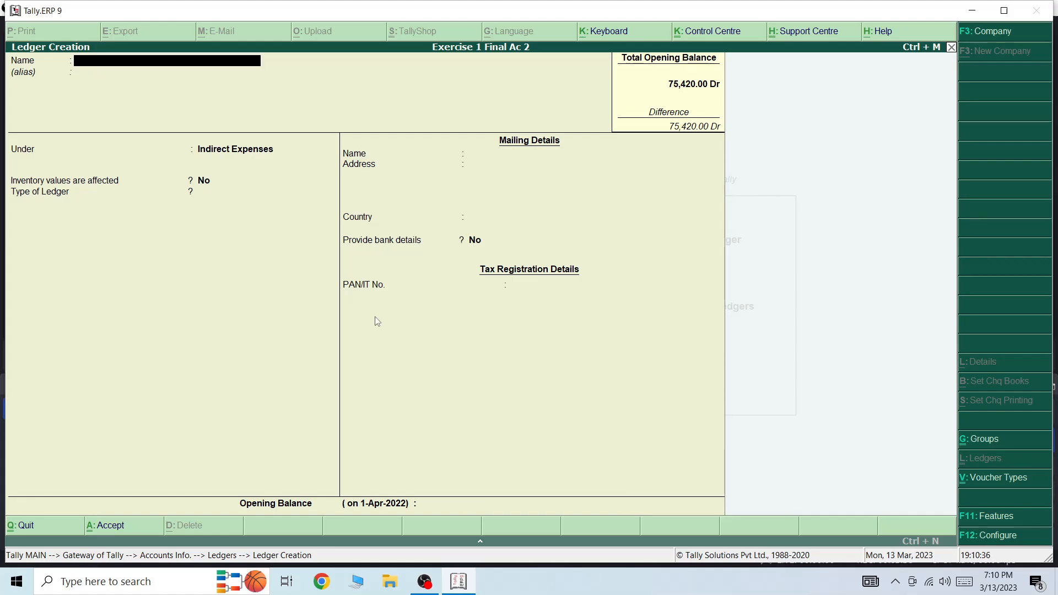
Name a new ledger "Advertisement" under Indirect Expenses with ledger type Not Applicable and no bank details, keeping the other defaults
type("Advertisement")
key("Return")
key("Return")
key("Return")
key("Return")
key("Return")
key("Return")
key("Return")
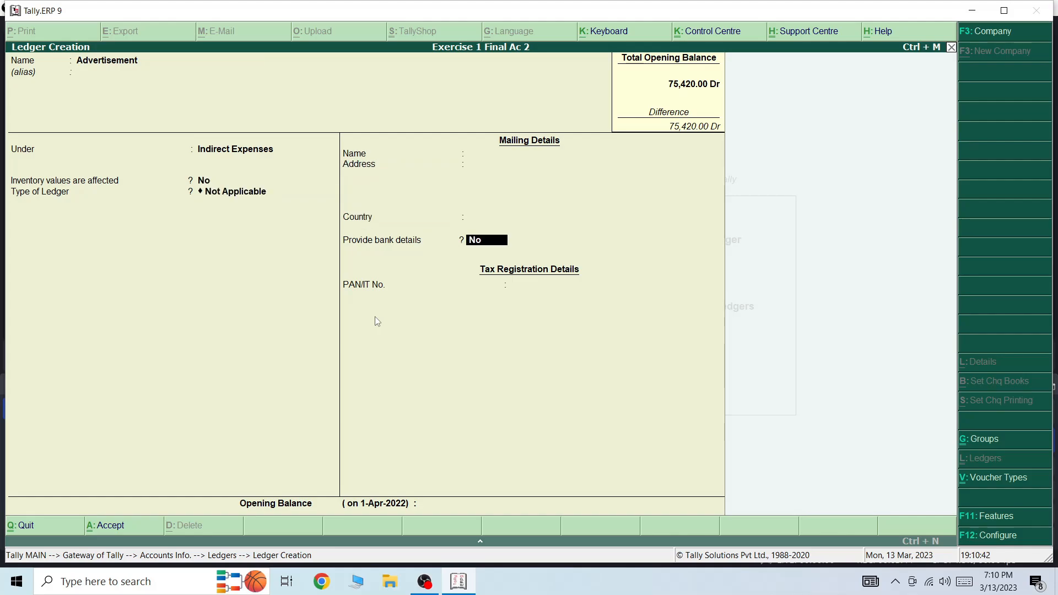
key("n")
key("Return")
key("Return")
key("Return")
key("Return")
key("Return")
key("Return")
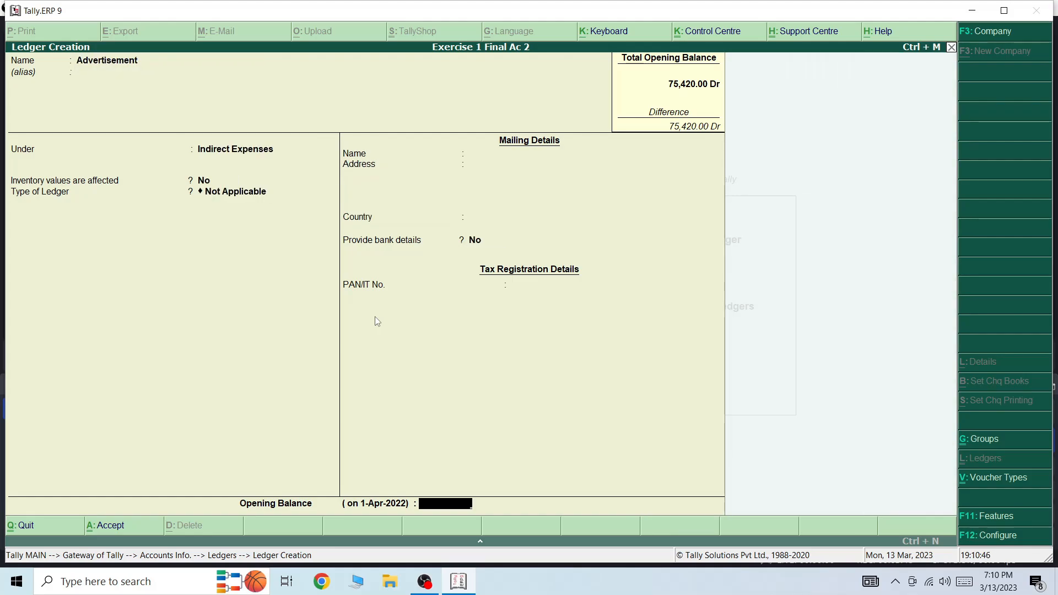
Set the Advertisement ledger's opening balance to 3,630 Dr and save the ledger
type("3630")
key("Return")
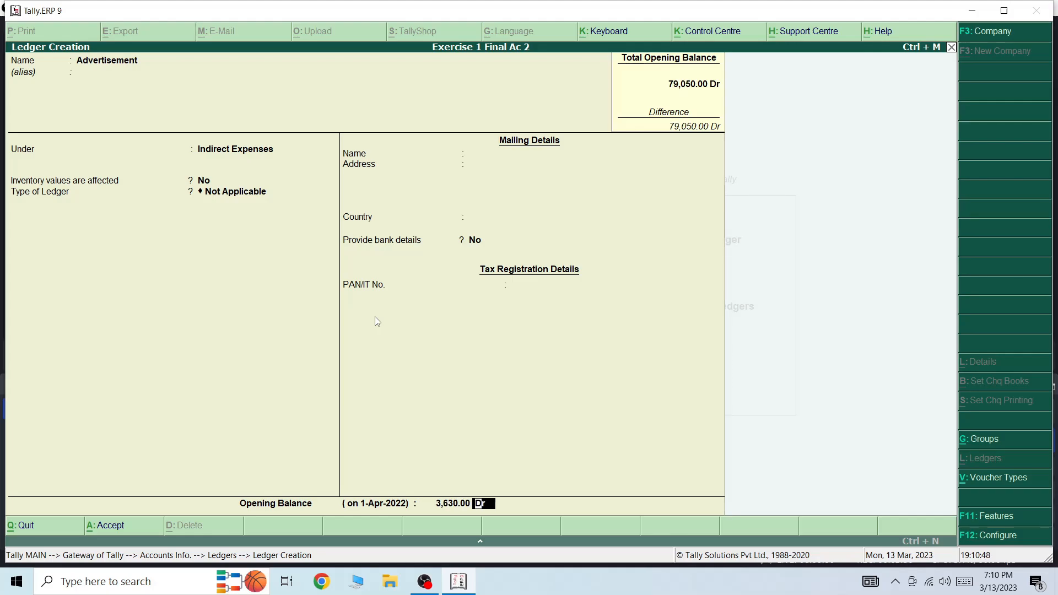
key("Return")
type("y")
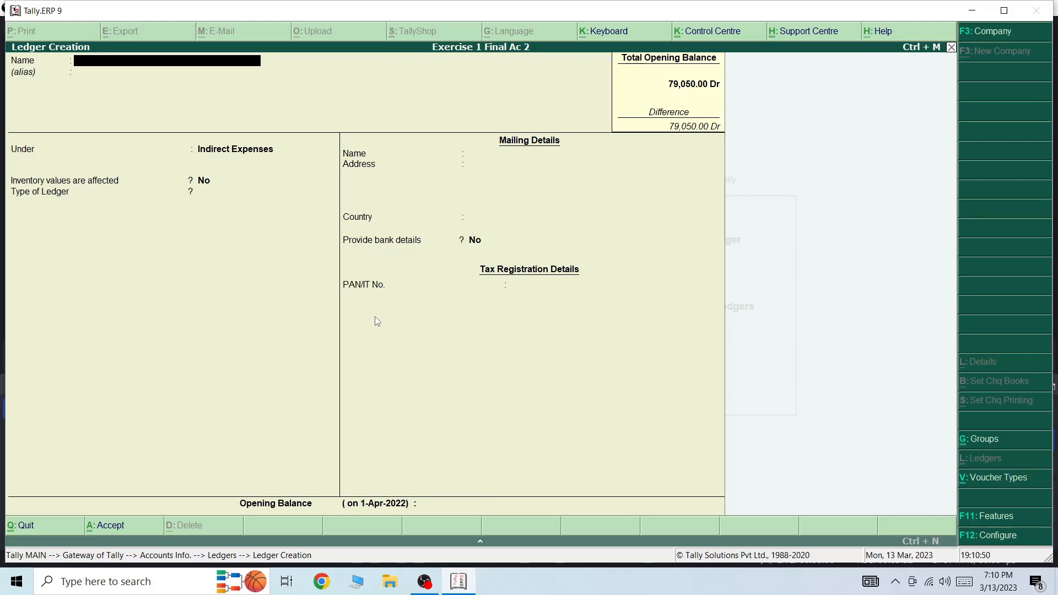
Name a new ledger "Debtors" and place it under the Sundry Debtors group
type("Debtors")
key("Return")
key("Return")
type("S")
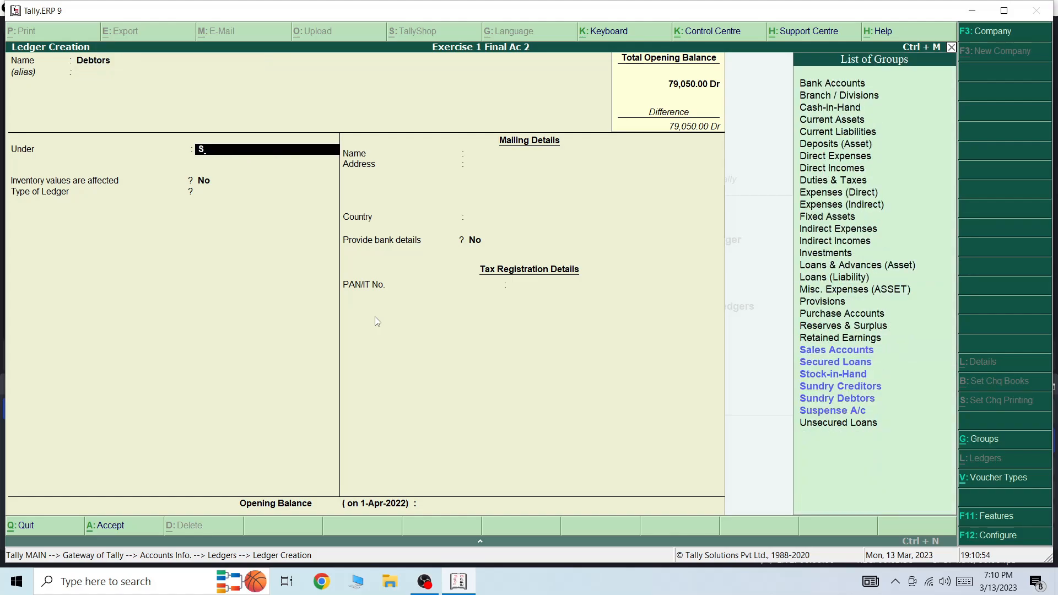
type("un")
key("Down")
key("Return")
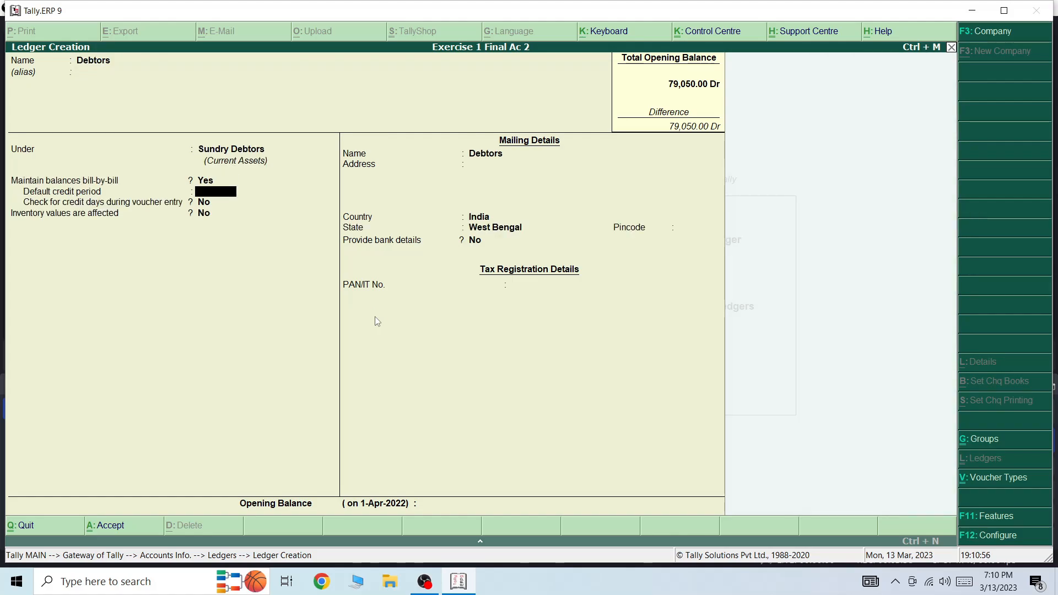
Keep the Debtors ledger's default details, set its opening balance to 17,000 Dr, and save it without a bill-wise breakup
key("Return")
key("Return")
key("Return")
key("Return")
key("Return")
key("Return")
key("Return")
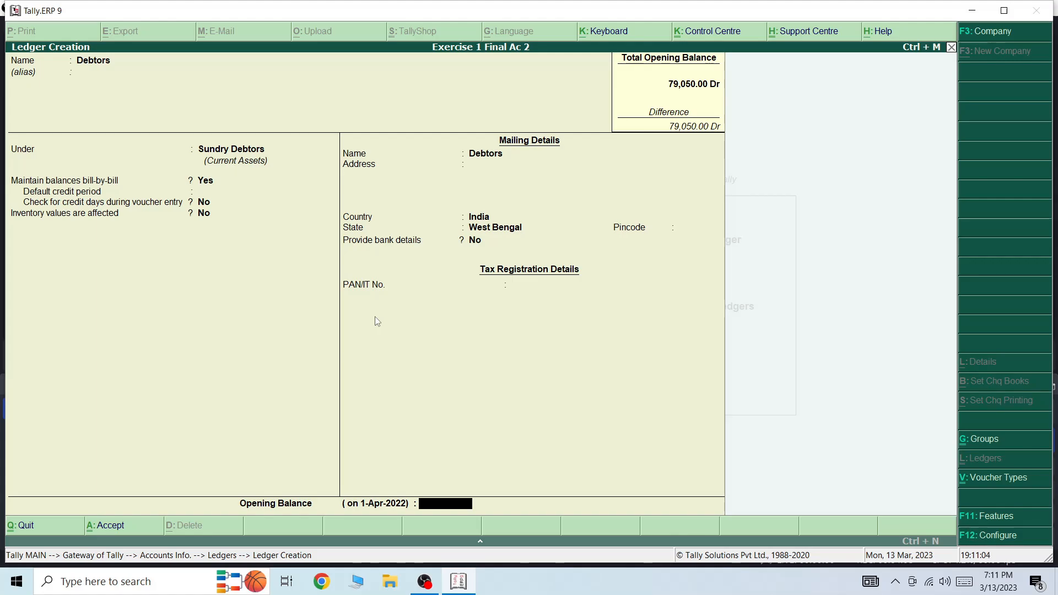
type("7,000")
key("Return")
key("Return")
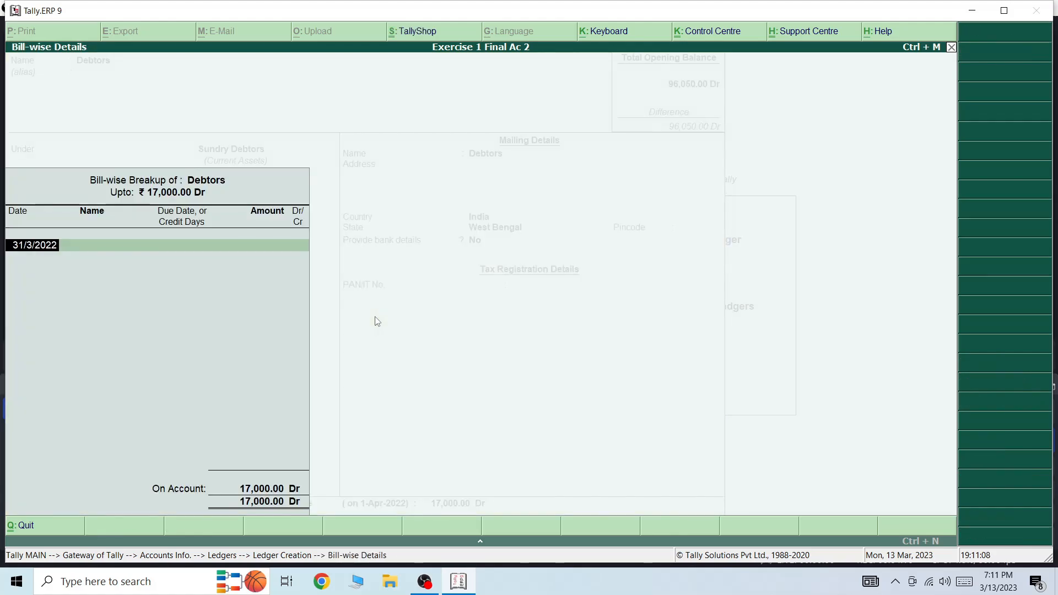
key("Escape")
key("Return")
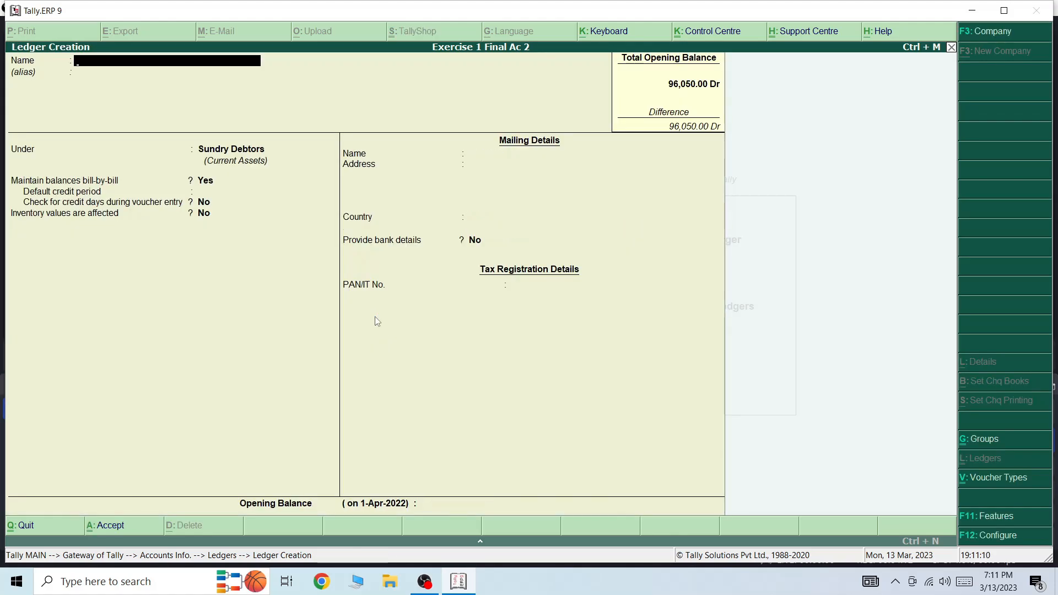
Create a ledger named "Salaries" under Indirect Expenses with type Not Applicable and an opening balance of 8,800 Dr, and save it
type("Salaries")
key("Return")
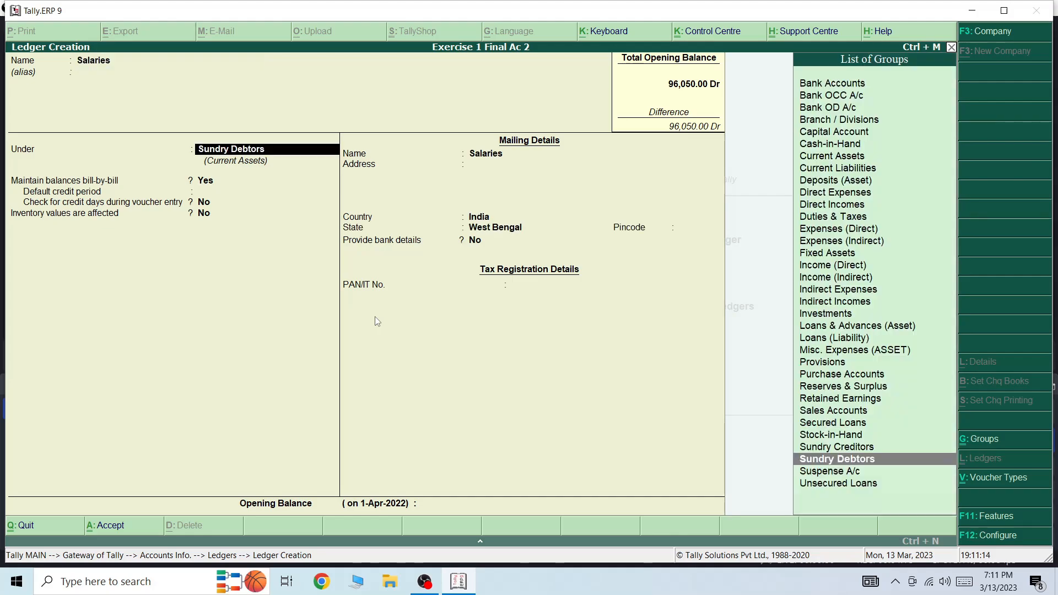
type("ind")
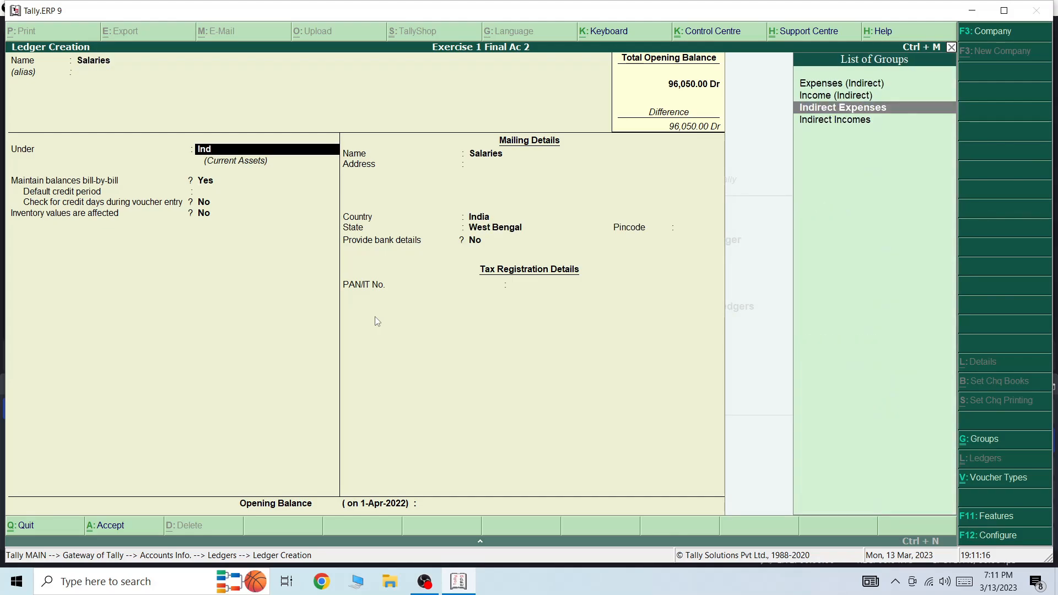
key("Return")
key("Return")
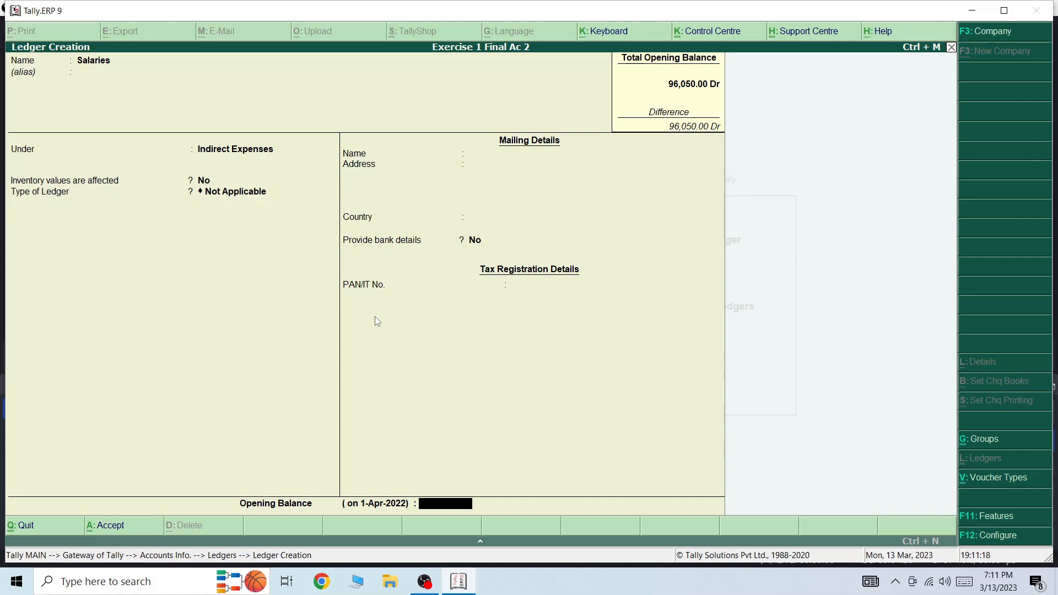
type("8800")
key("Return")
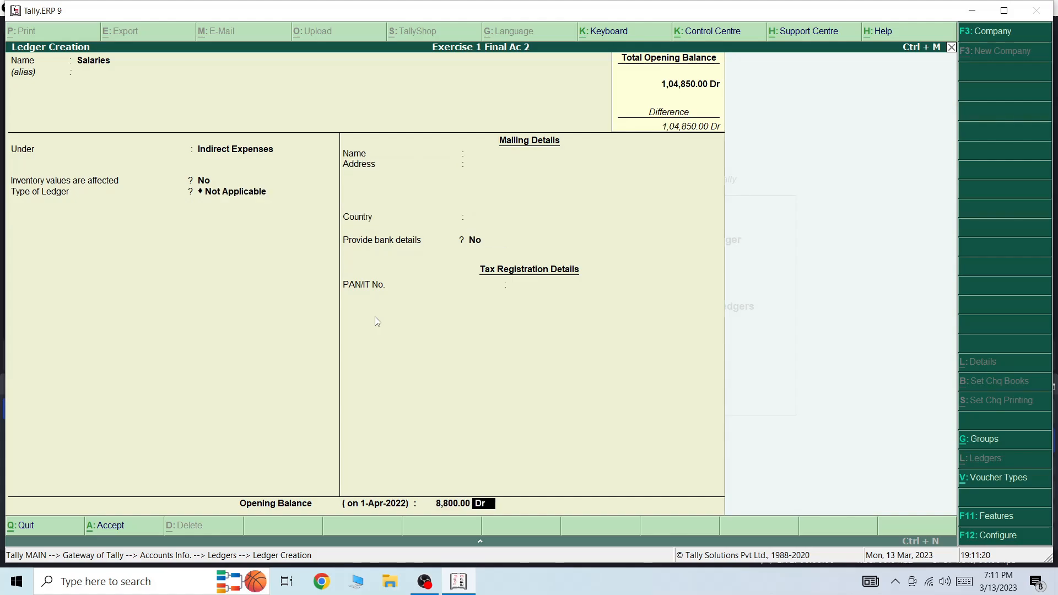
key("Return")
key("Return")
Name a new ledger "Sales Return" under Sales Accounts, keeping inventory values affected at Yes, ledger type Not Applicable and no bank details
type("Sal")
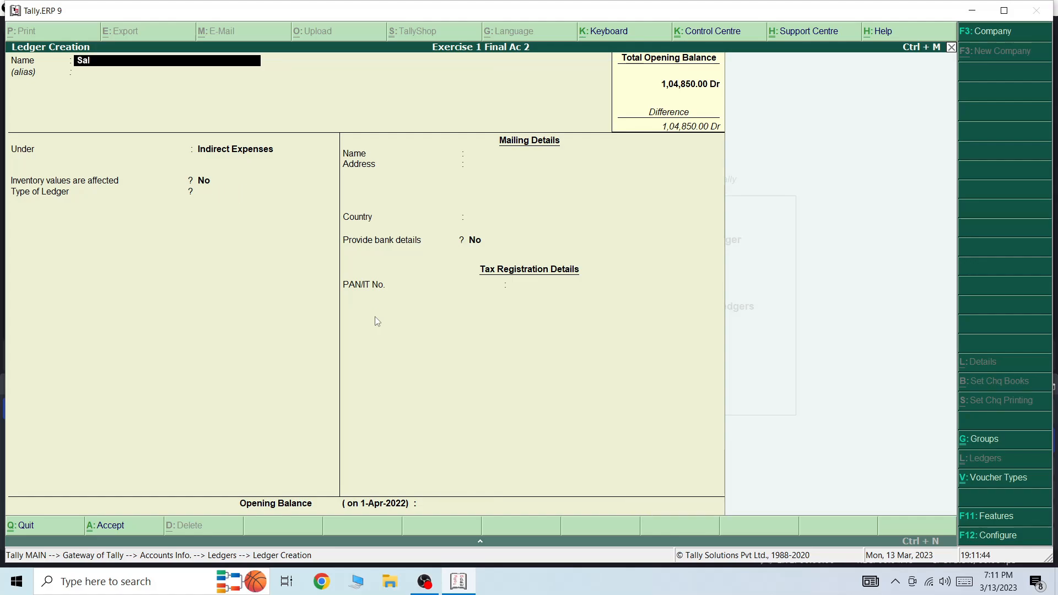
type("es Return")
key("Return")
type("S")
key("Return")
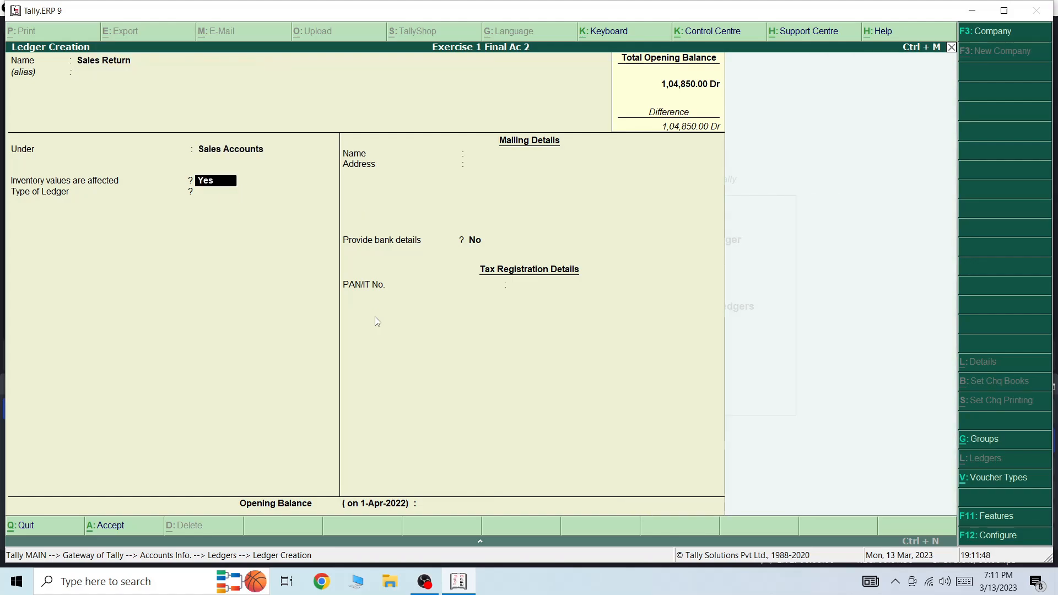
key("Return")
key("Return")
key("Return")
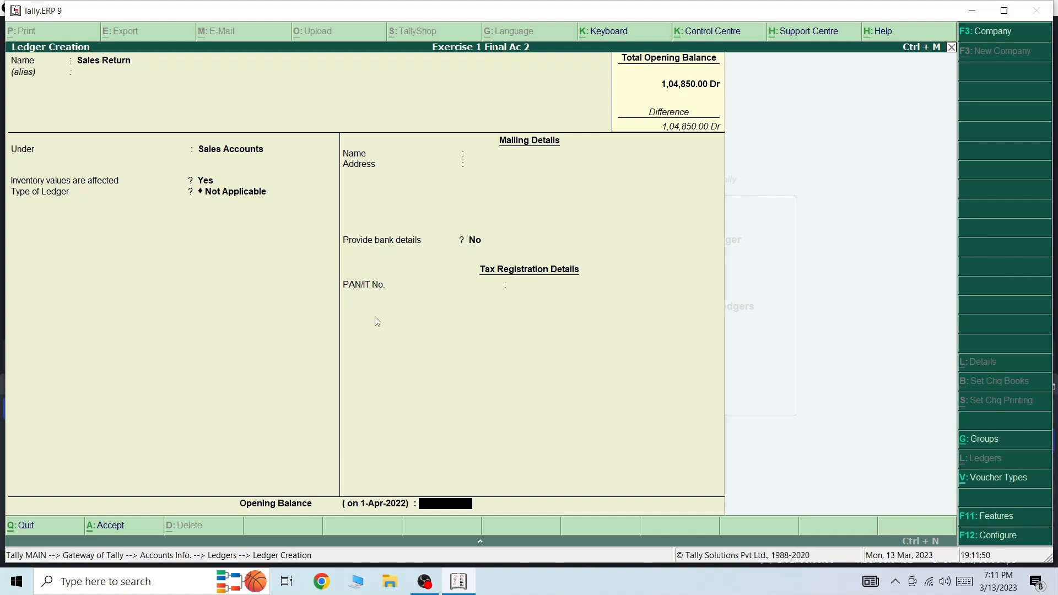
Set the Sales Return ledger's opening balance to 680 Dr and save the ledger
type("680")
key("Return")
type("d")
key("Return")
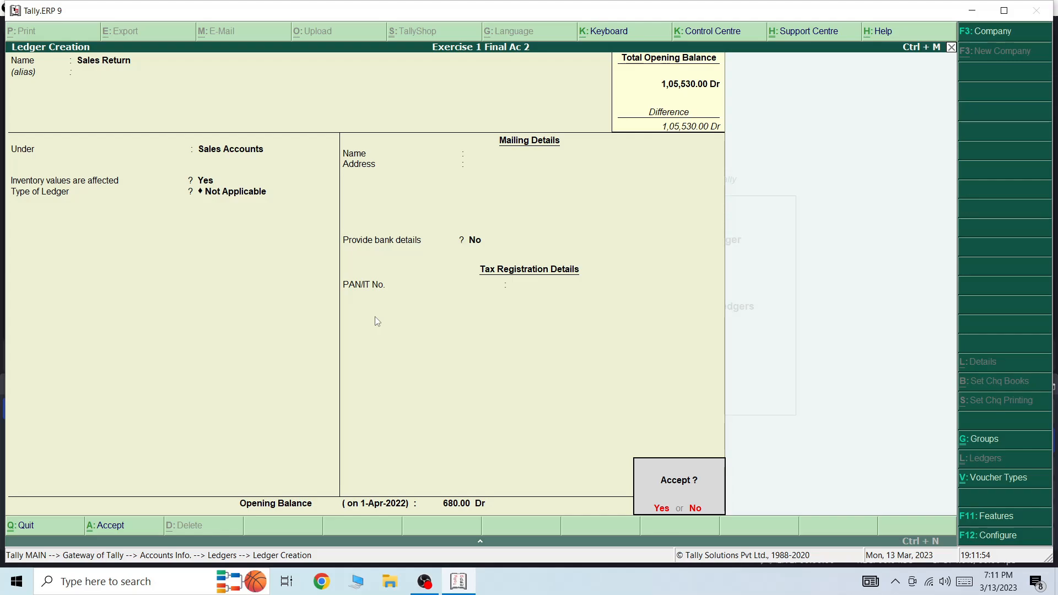
key("Return")
Name a new ledger "Cash in Hand" and place it under the Cash-in-Hand group
type("Ca")
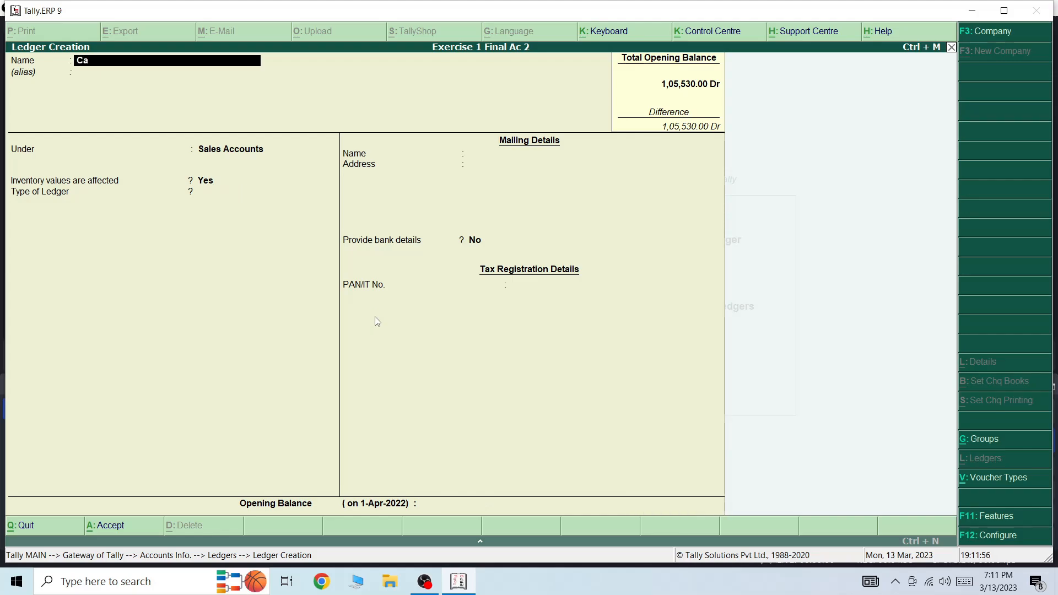
type("sh in Hand")
key("Return")
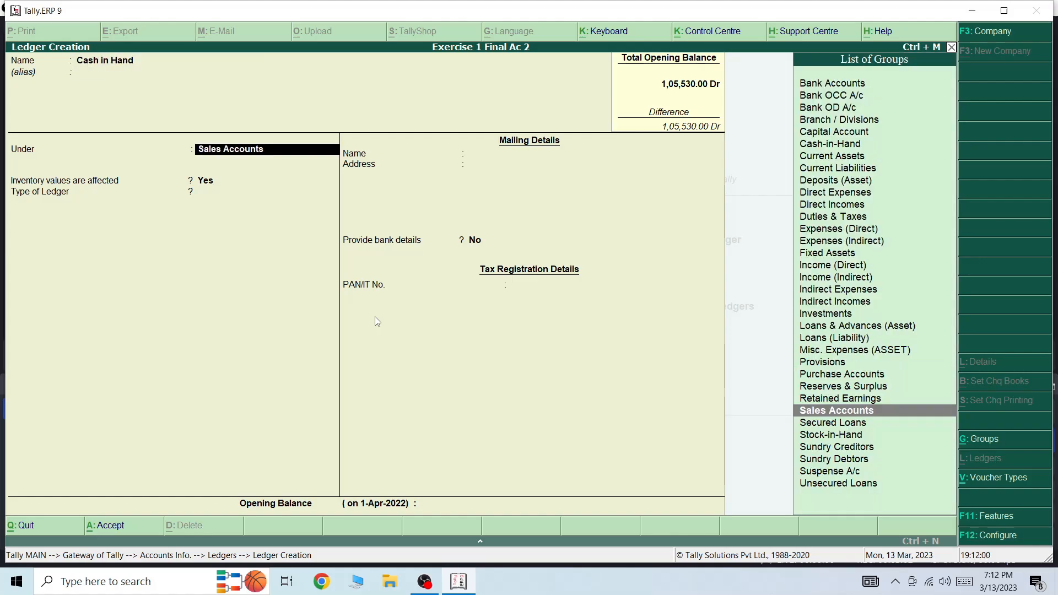
type("Cas")
key("Return")
key("Return")
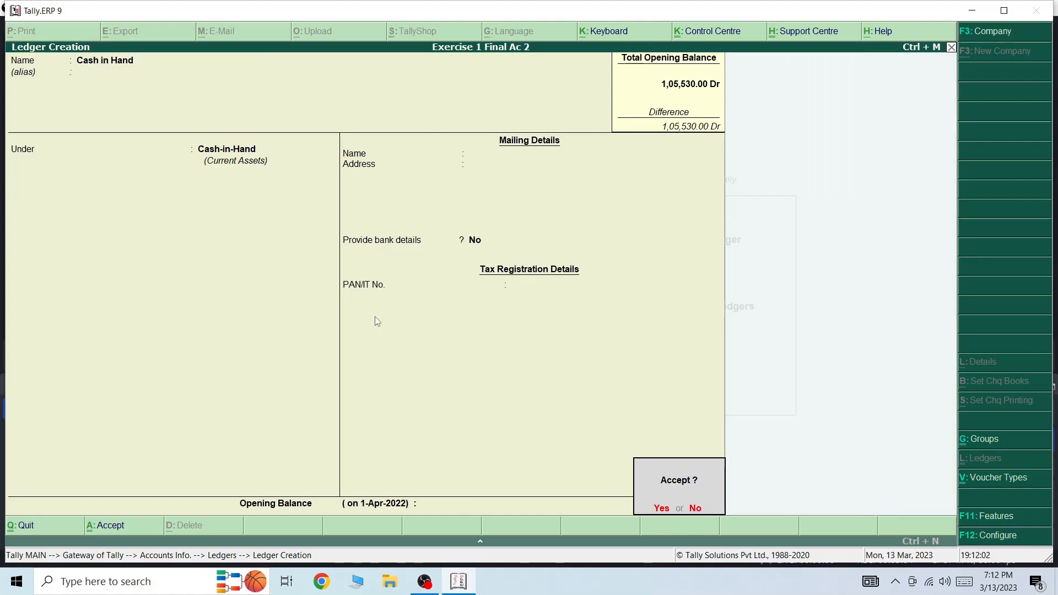
Decline acceptance of the Cash in Hand ledger without a balance, set its opening balance to 230 Dr, and save it
key("n")
key("Return")
key("Return")
key("Return")
key("Return")
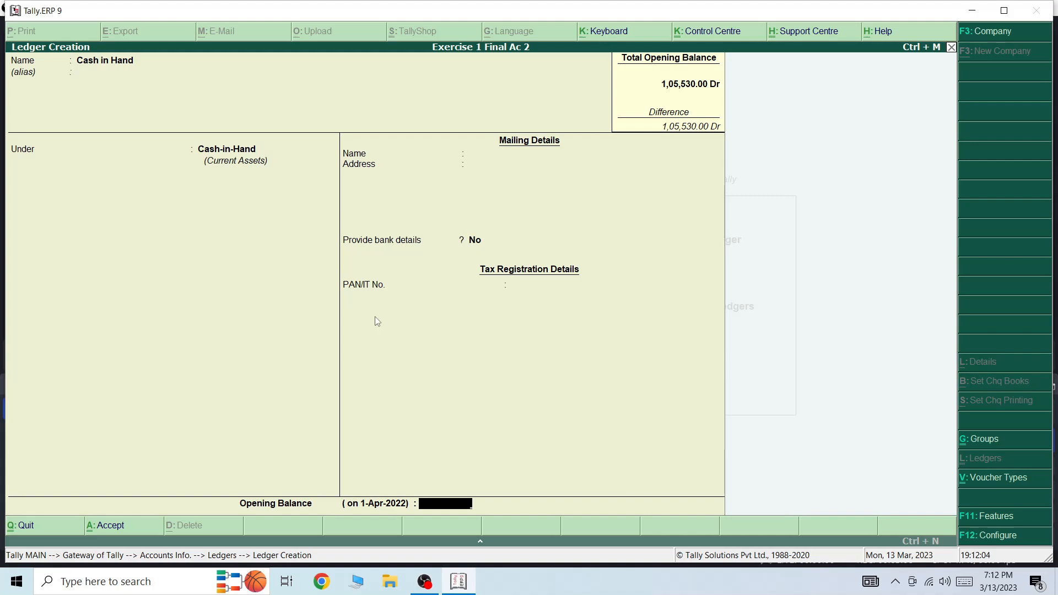
type("230")
key("Return")
key("Return")
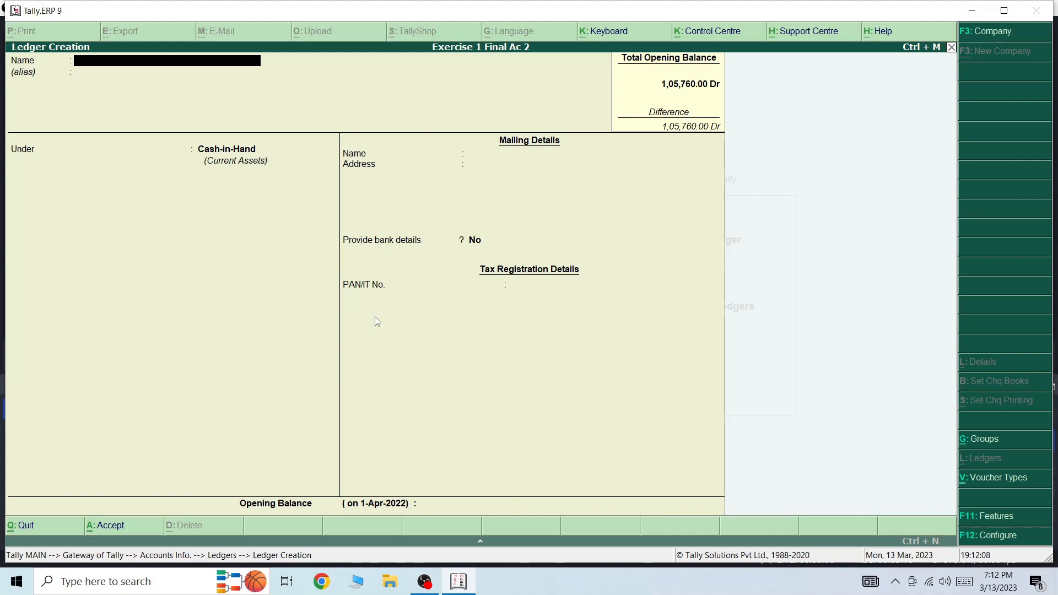
Create a ledger named "Insuranse" under Indirect Expenses with type Not Applicable and an opening balance of 300 Dr, and save it
type("Insuranse")
key("Return")
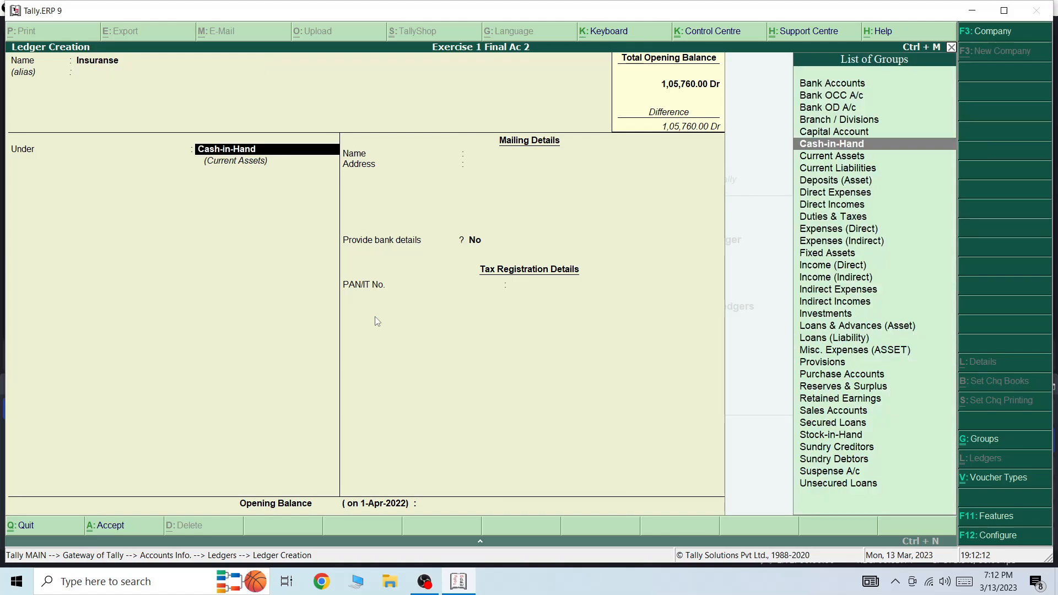
type("ind")
key("Down")
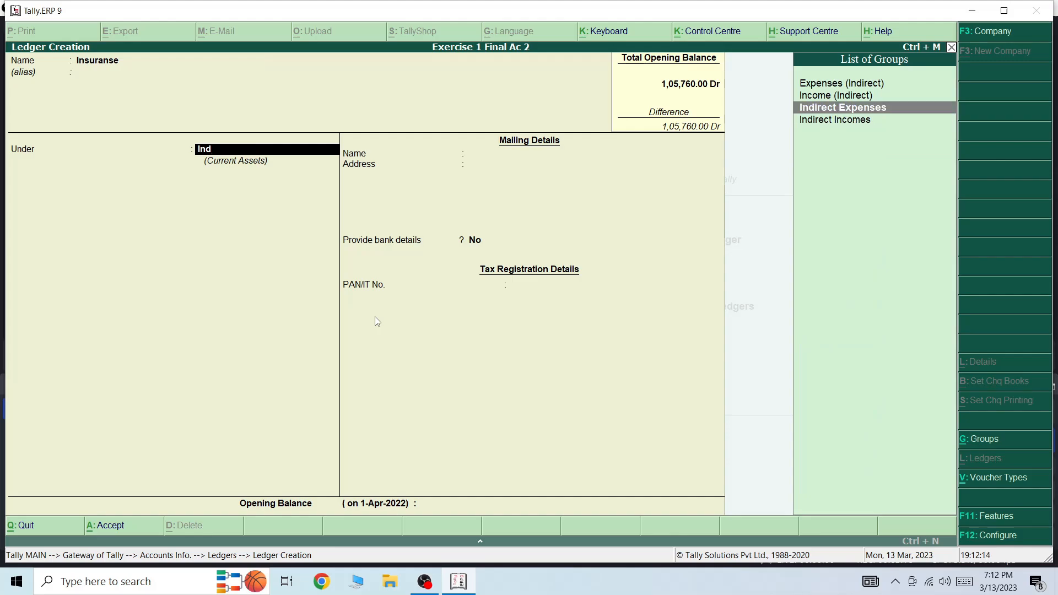
key("Return")
key("Return")
key("Return")
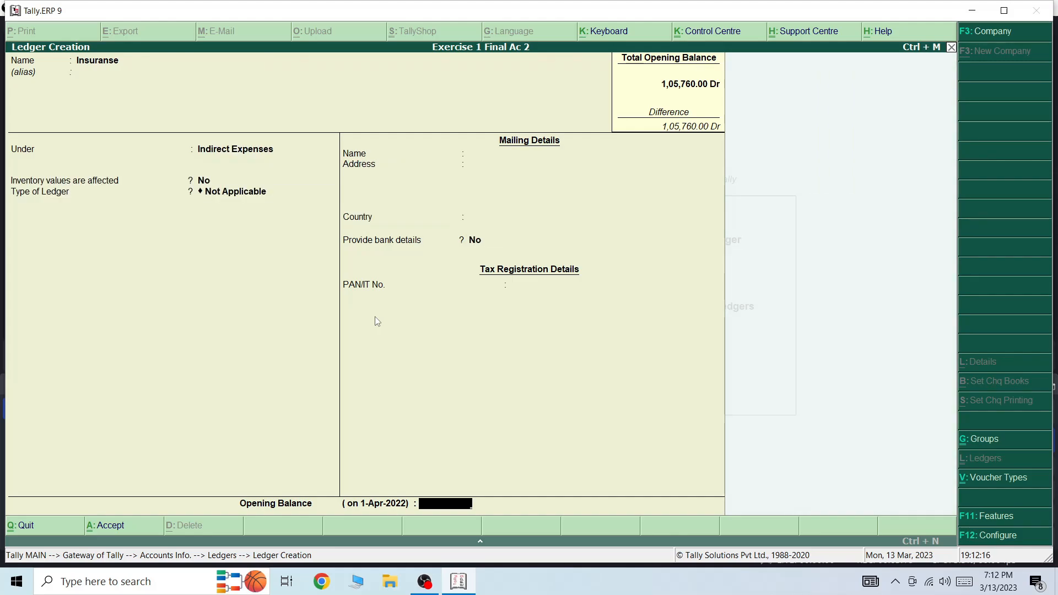
type("300")
key("Return")
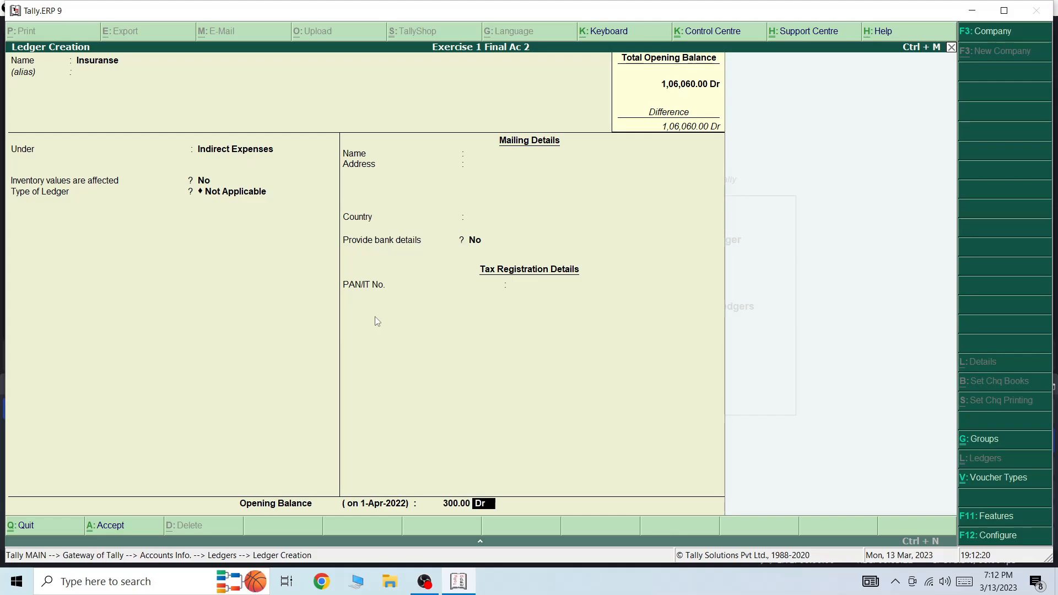
key("Return")
key("Return")
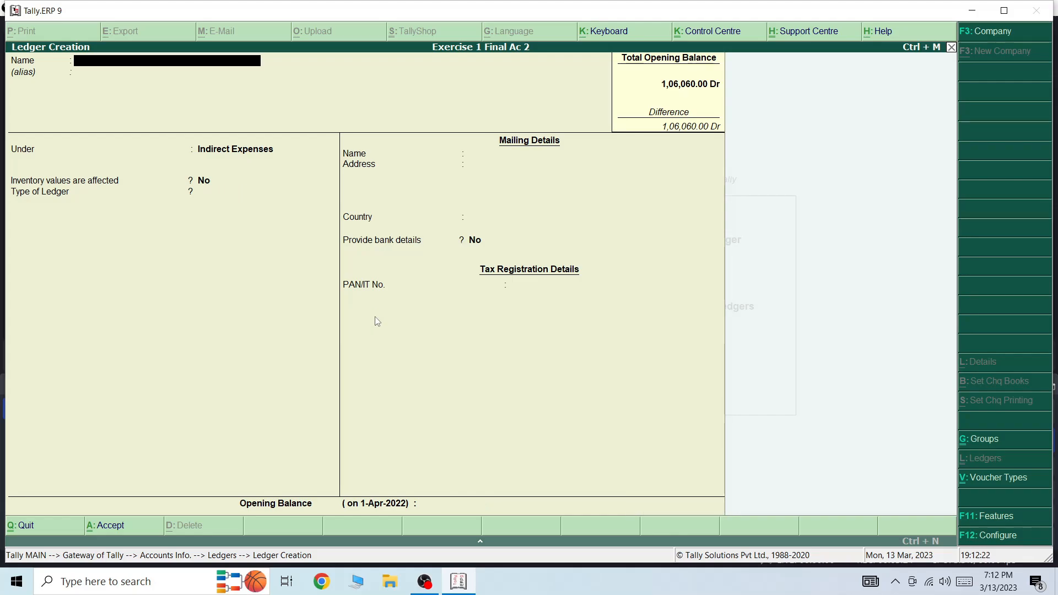
Name a new ledger "Capital" and place it under the Capital Account group, leaving inventory values unaffected
type("Capital")
key("Return")
type("Ca")
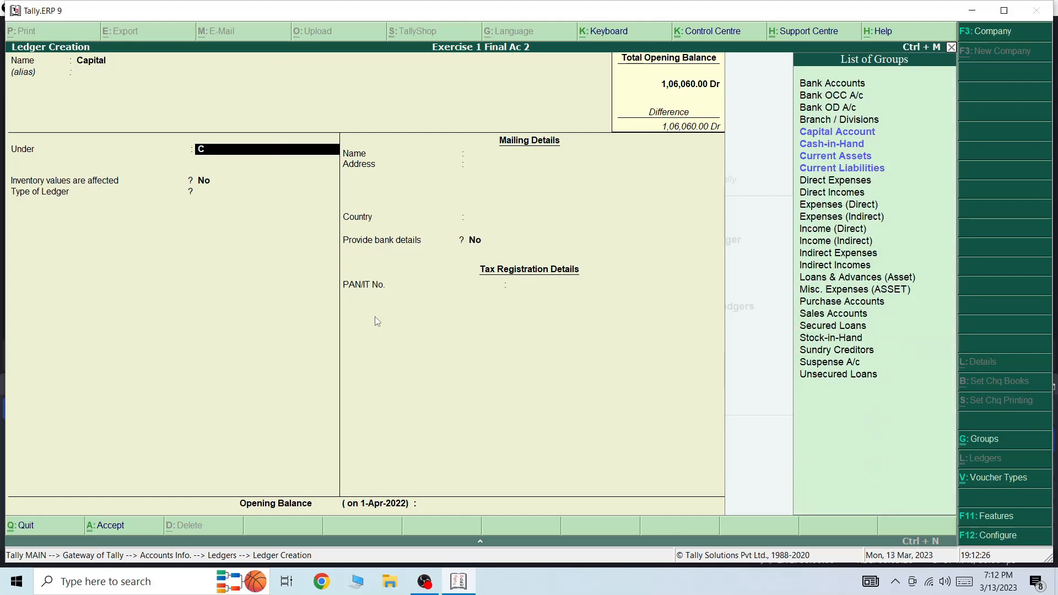
type("pi")
key("Return")
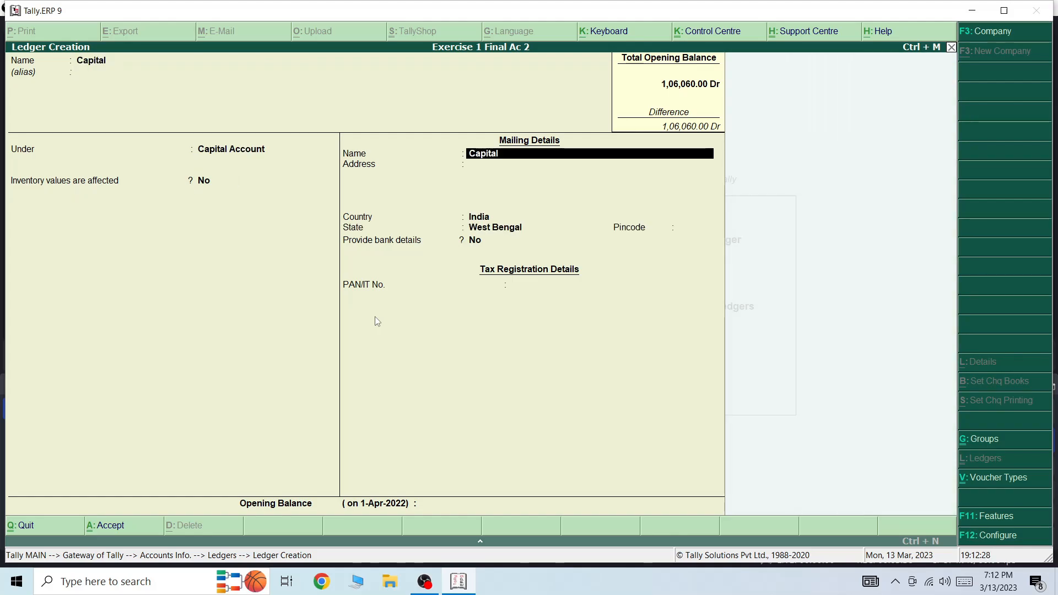
Keep the Capital ledger's default mailing and tax details, set its opening balance to 30,000 Cr, and save it
key("Return")
key("Return")
key("Return")
key("Return")
key("Return")
key("Return")
key("Return")
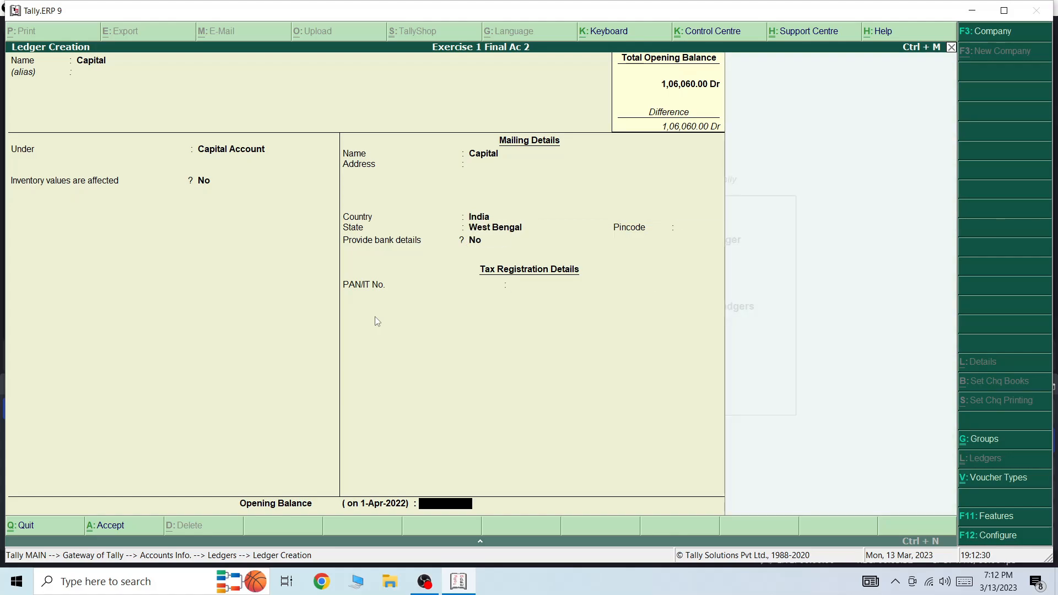
type("30000")
key("Return")
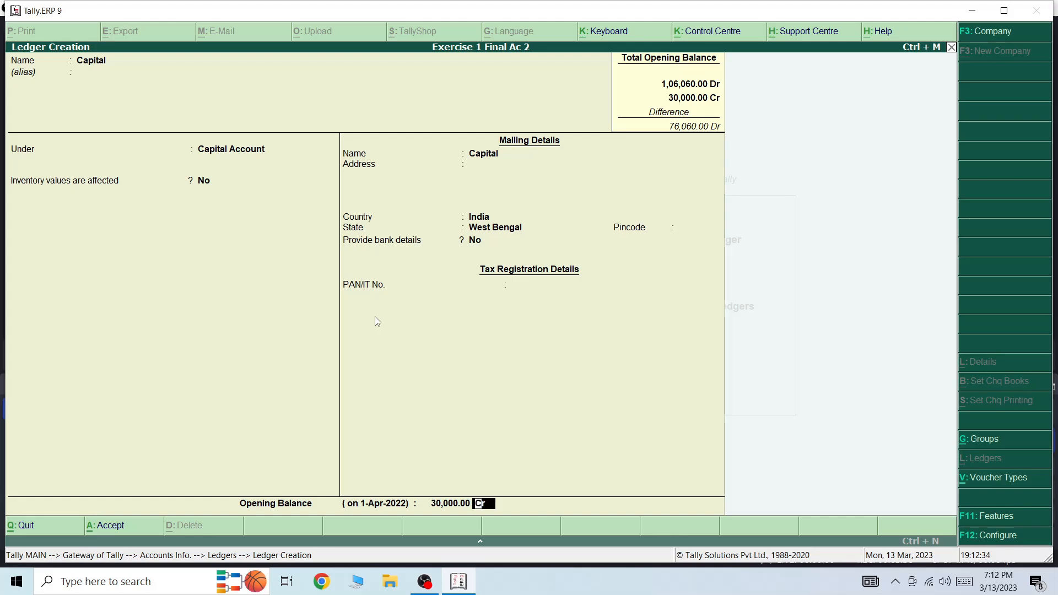
key("Return")
key("Return")
Name a ledger "General Reserve", place it under Reserves & Surplus with an opening balance of 500 Cr, and save it
type("Gener")
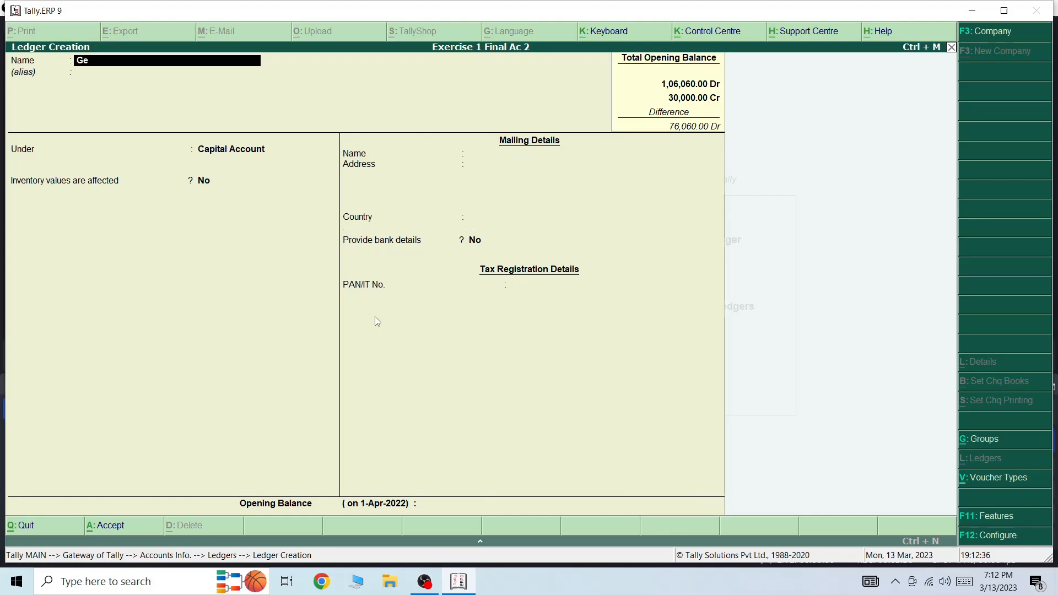
type("al Reserve")
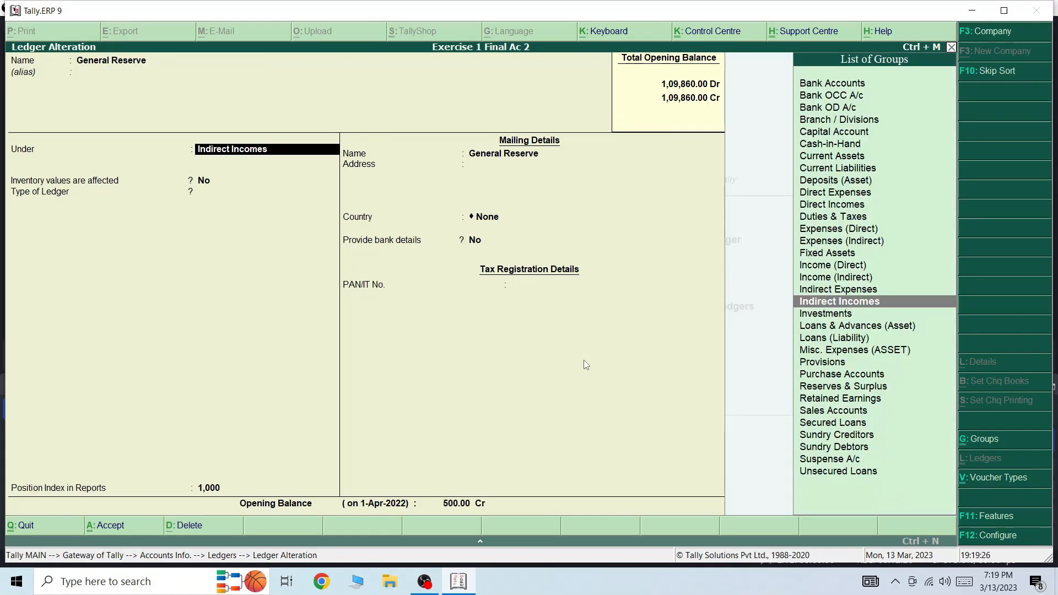
type("rese")
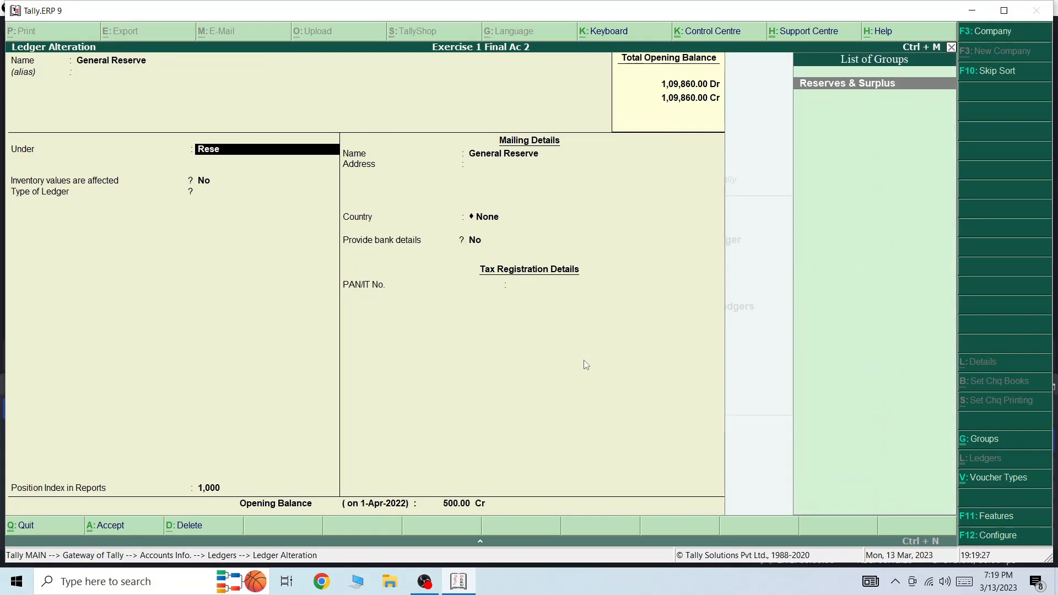
key("Return")
key("Return")
key("Return")
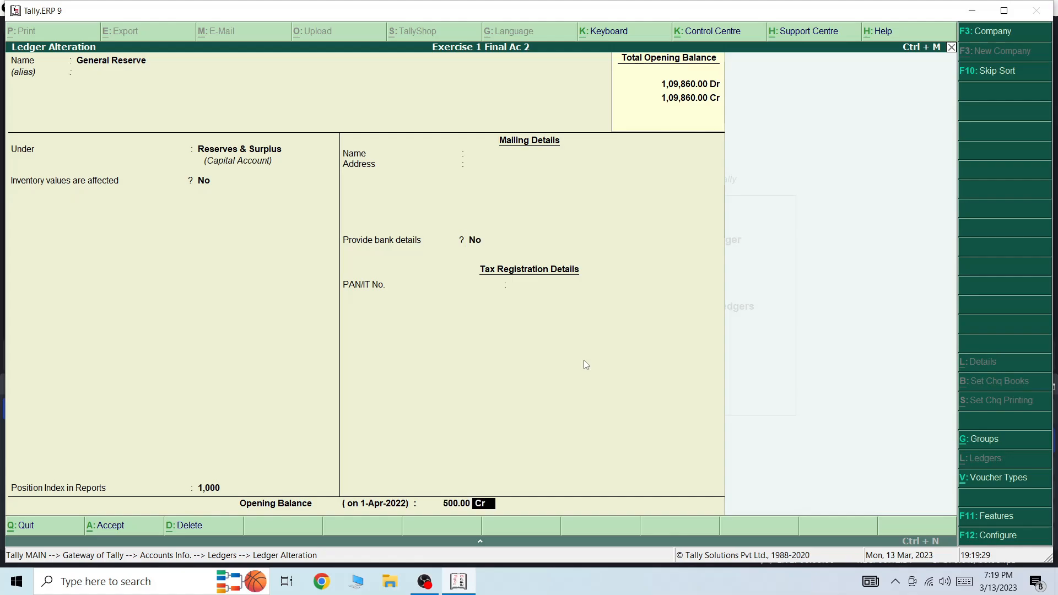
key("Return")
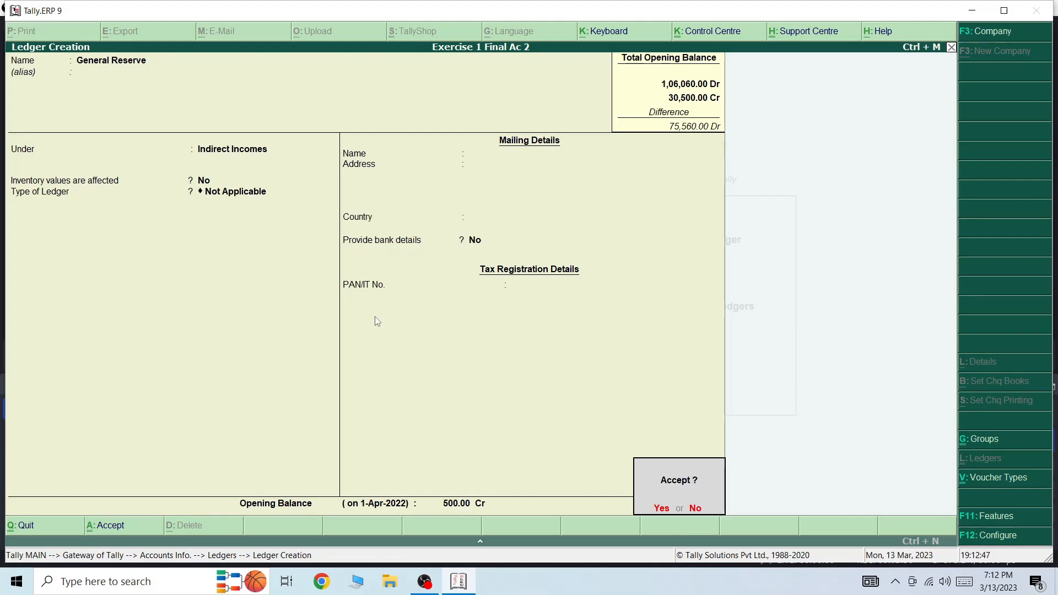
key("Return")
Name a new ledger "Creditors" and place it under the Sundry Creditors group
type("Credito")
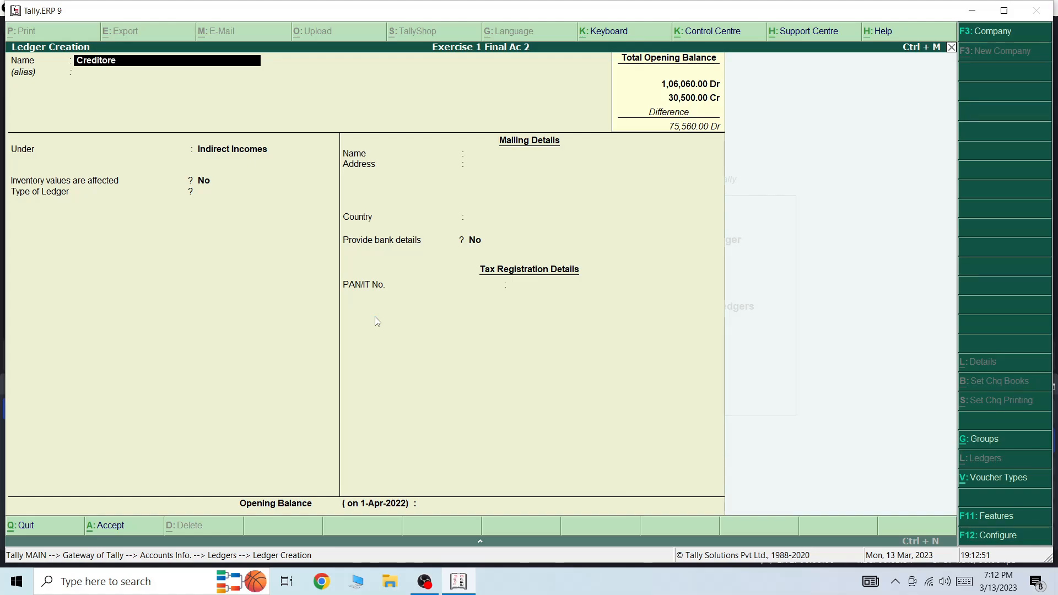
type("rd")
key("BackSpace")
type("s")
key("Return")
key("Return")
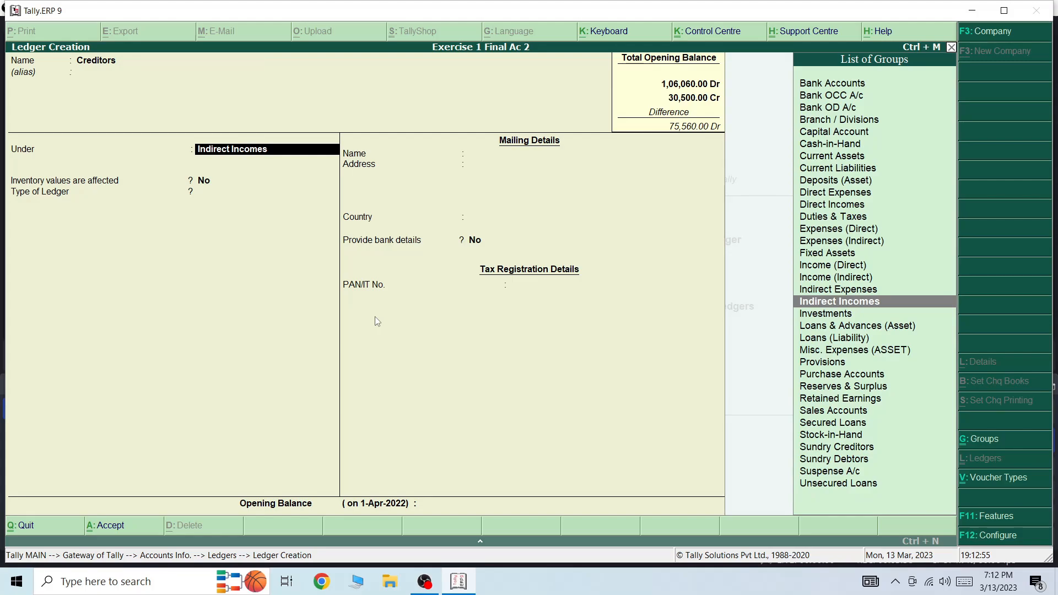
type("Sund")
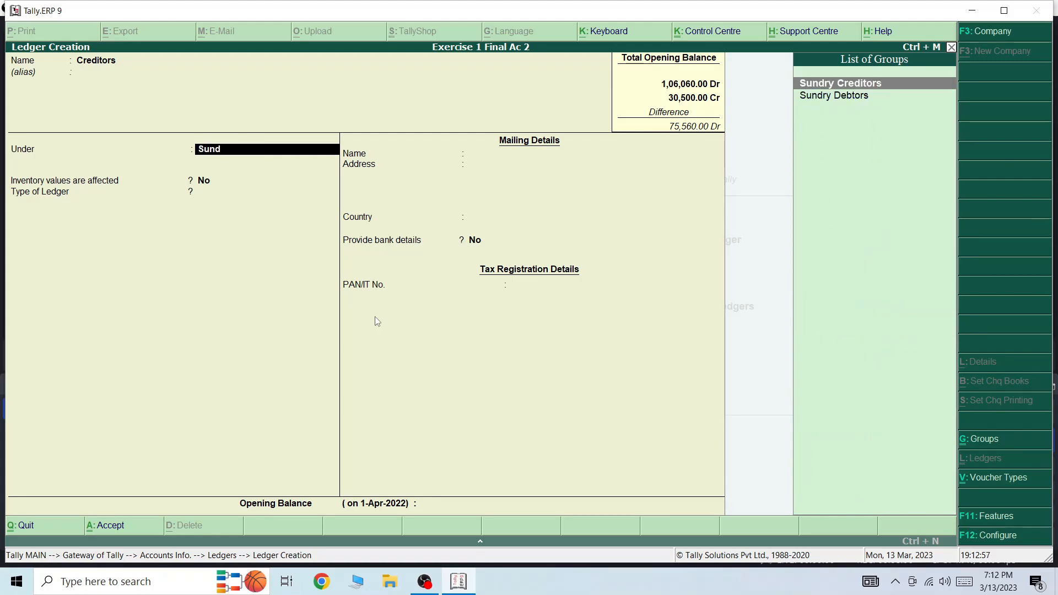
key("Return")
Keep the Creditors ledger's default details, set its opening balance to 10,000 Cr, and save it without a bill-wise breakup
key("Return")
key("Return")
key("Return")
key("Return")
key("Return")
key("Return")
key("Return")
key("Return")
key("Return")
key("Return")
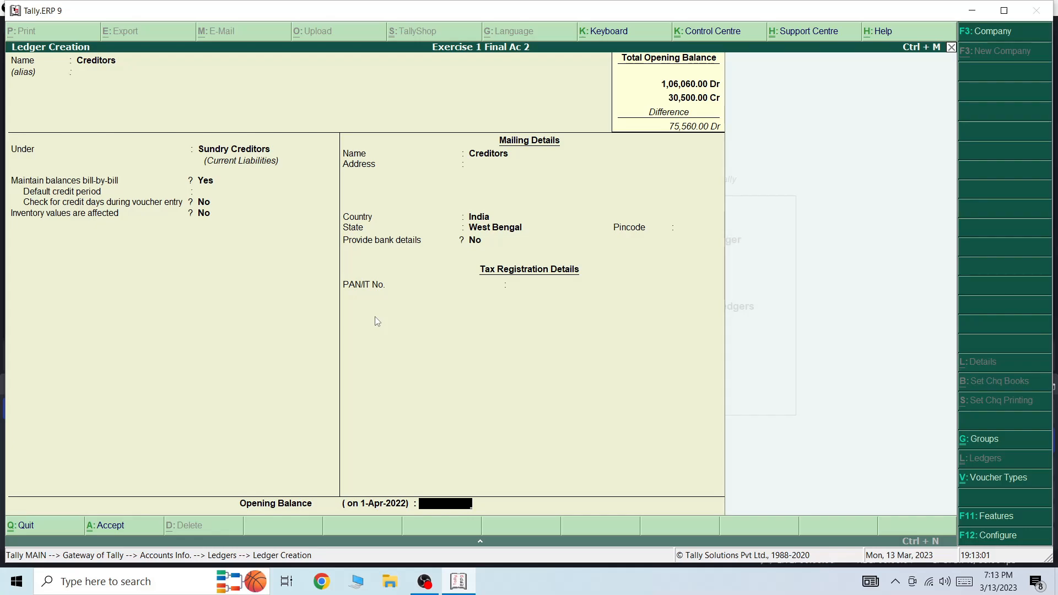
type("10,000")
key("Return")
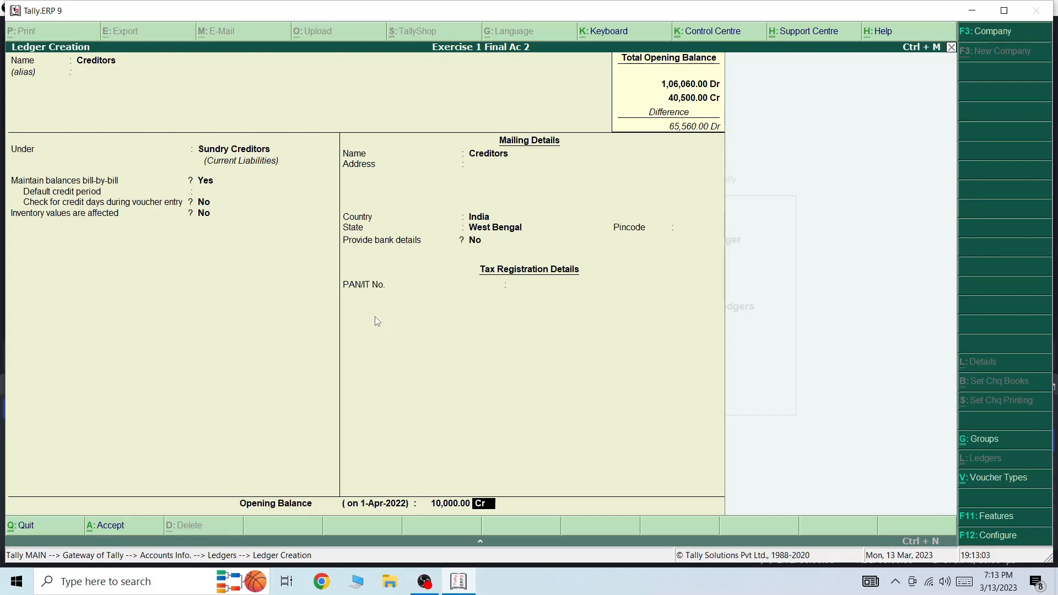
key("Return")
key("ctrl+a")
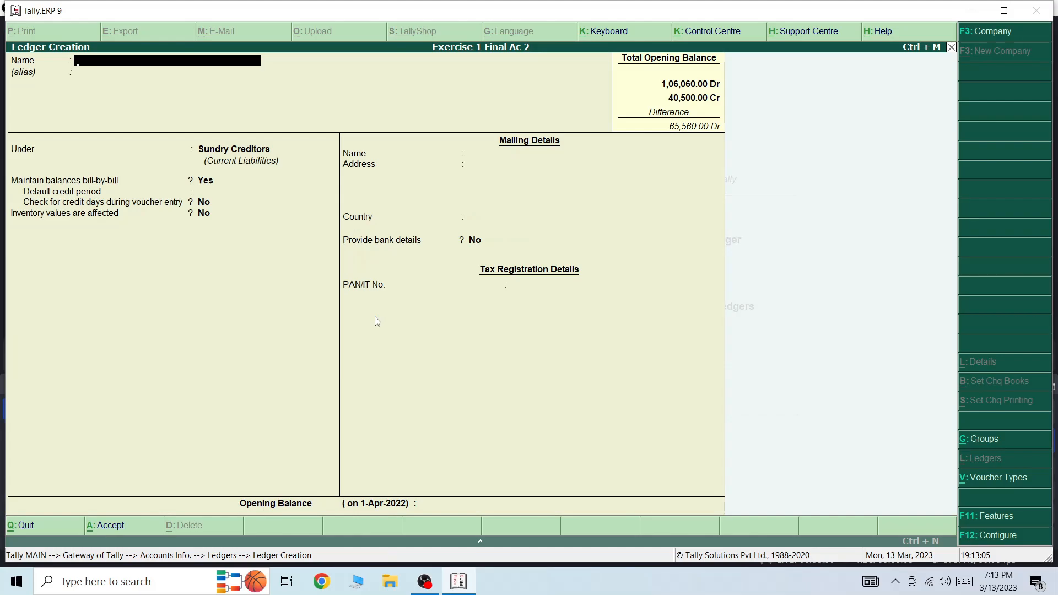
Name a new ledger "Loan Taken" and place it under the Unsecured Loans group
type("Loan Taken")
key("Return")
type("Und")
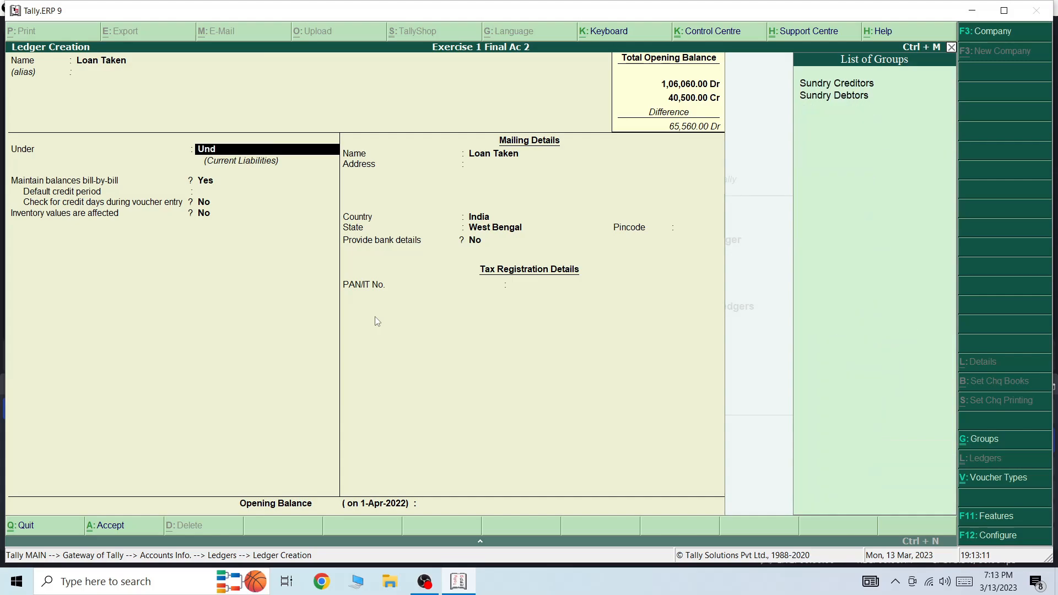
key("BackSpace")
key("Return")
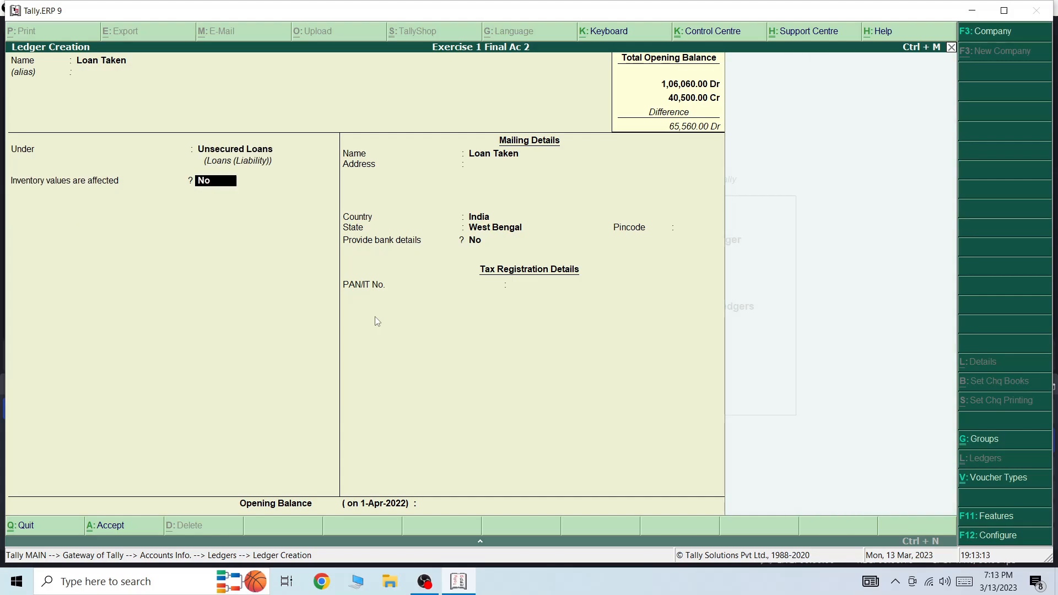
Keep the Loan Taken ledger's default details, set its opening balance to 5,000 Cr, and save it
key("Return")
key("Return")
key("Return")
key("Return")
key("Return")
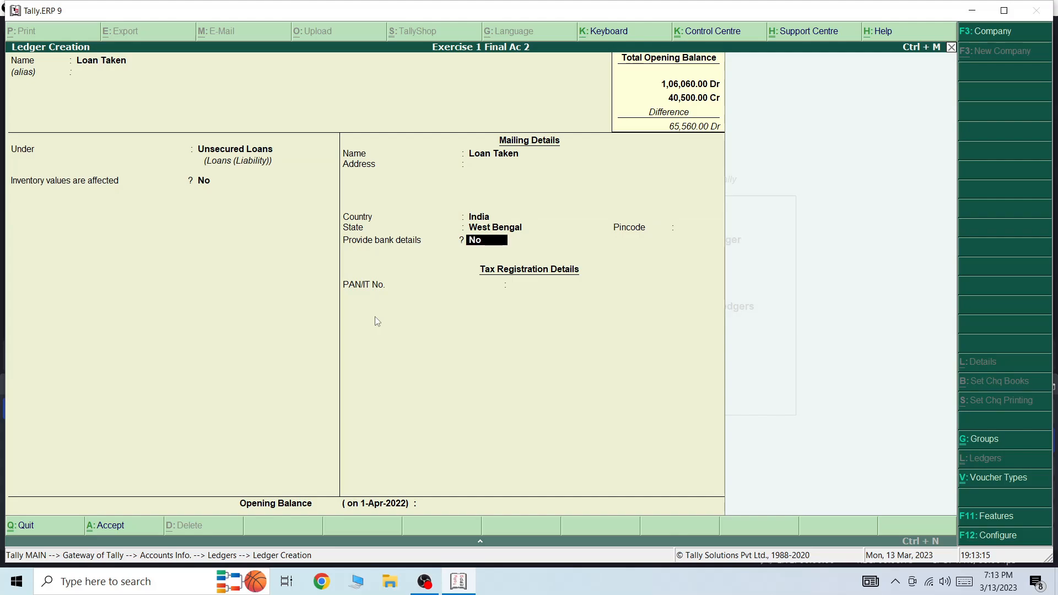
key("Return")
key("Return")
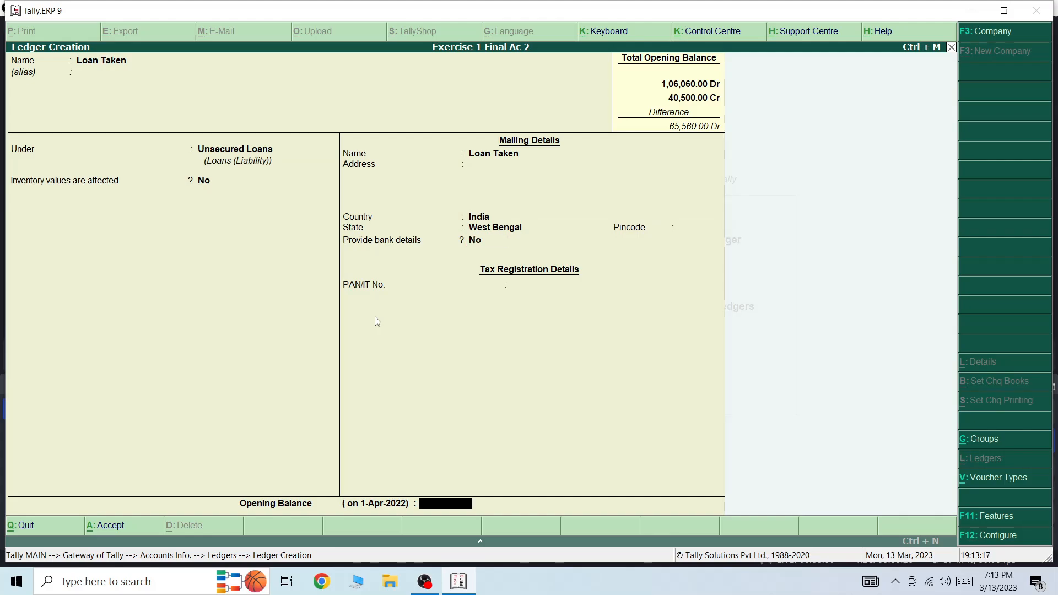
type("5000")
key("Return")
key("Return")
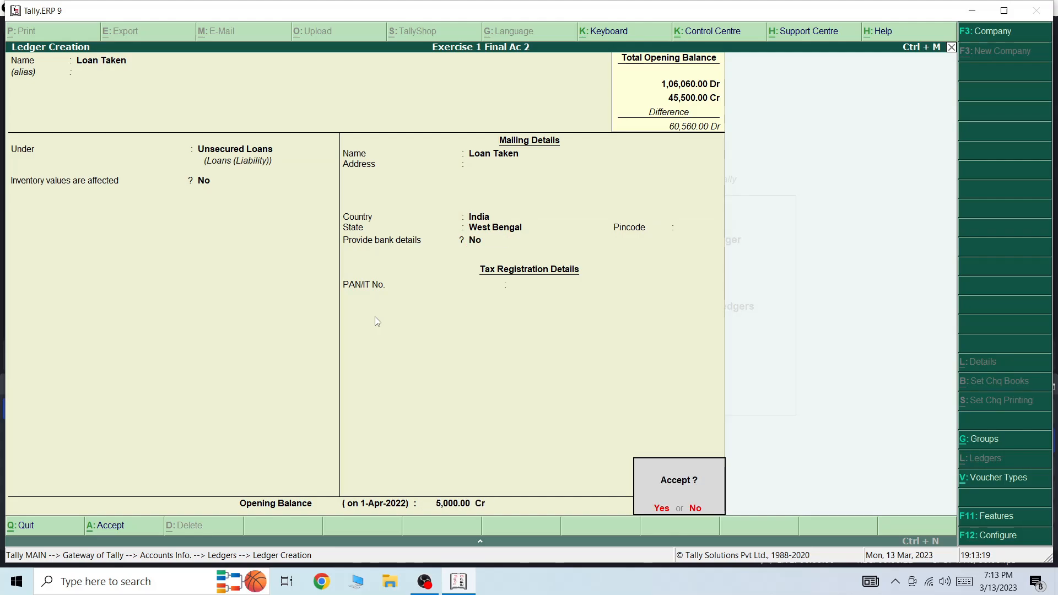
key("Return")
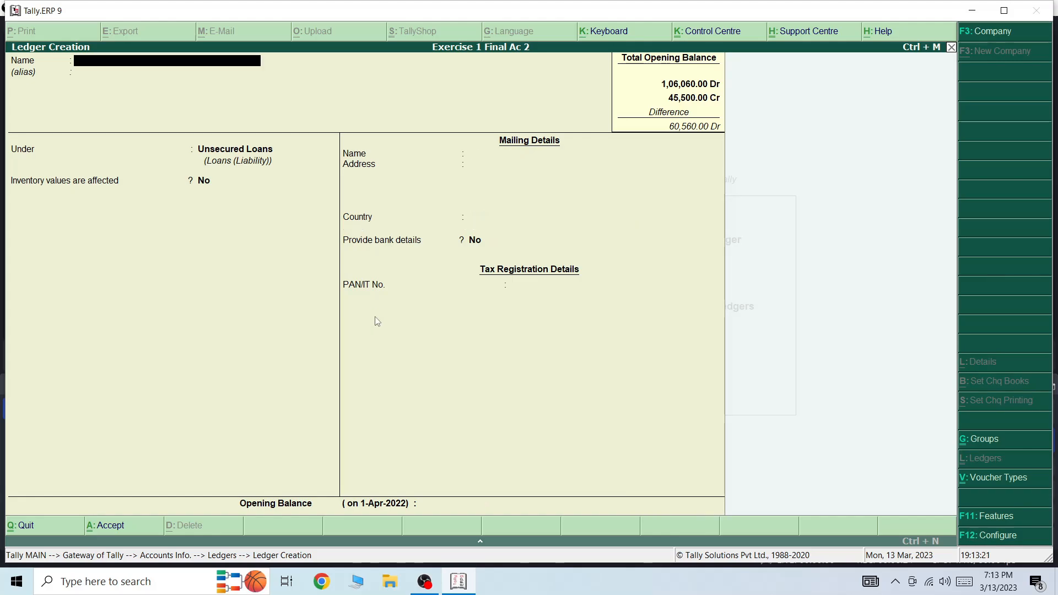
Name a new ledger "Sale" and place it under Sales Accounts, keeping the default inventory and ledger type settings
type("Sale")
key("Return")
key("Return")
type("sa")
key("Return")
key("Return")
key("Return")
key("Return")
key("Return")
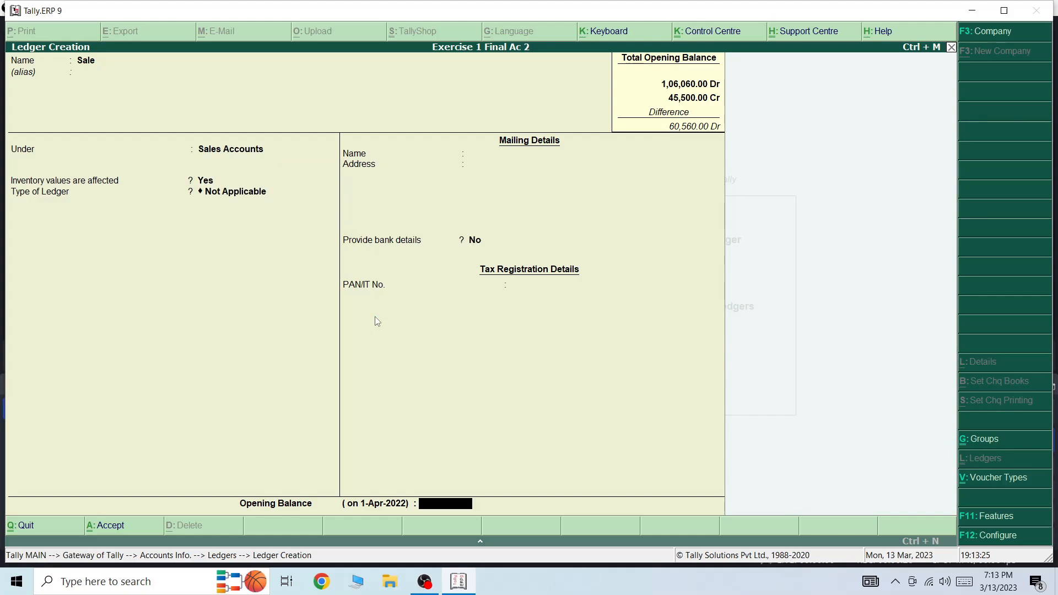
Set the Sale ledger's opening balance to 63,820 Cr and save the ledger
type("63,")
type("820")
key("Return")
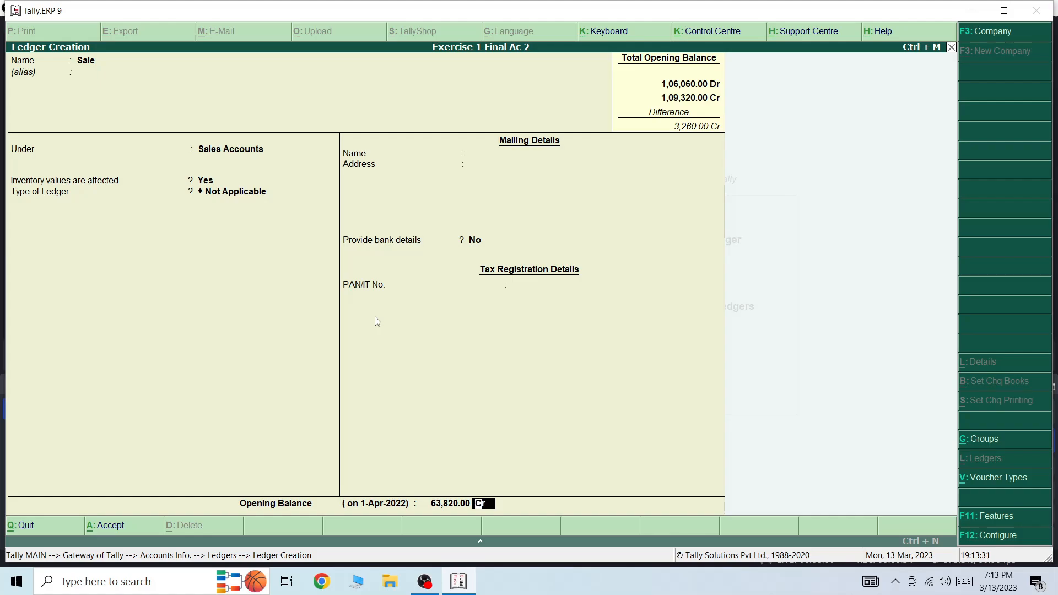
key("Return")
key("Return")
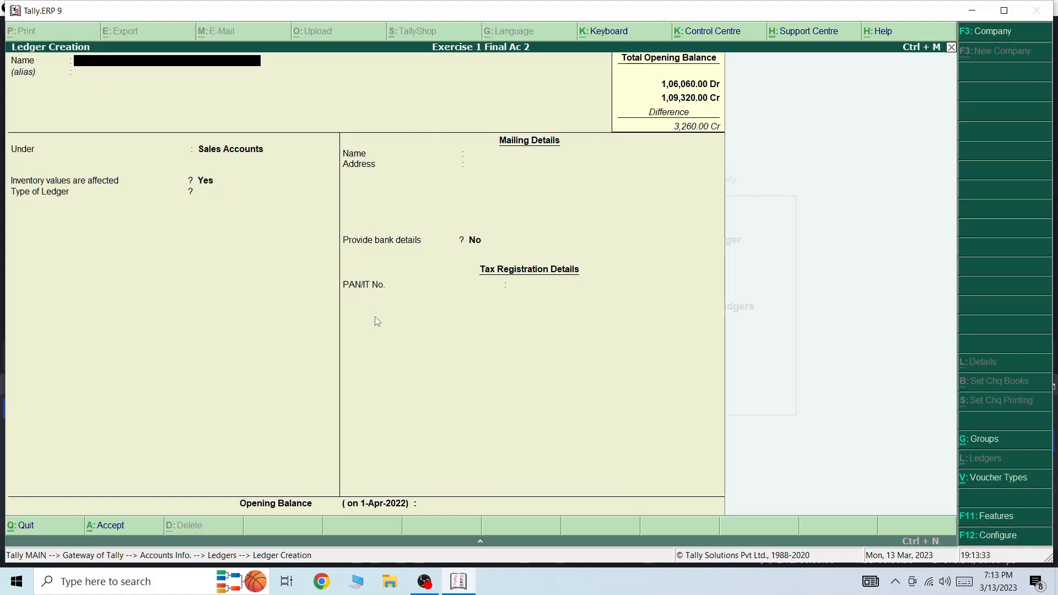
Name a new ledger "Bank Overdrft" and place it under the Bank OD A/c group
type("Bank Overdrft")
key("Return")
key("Return")
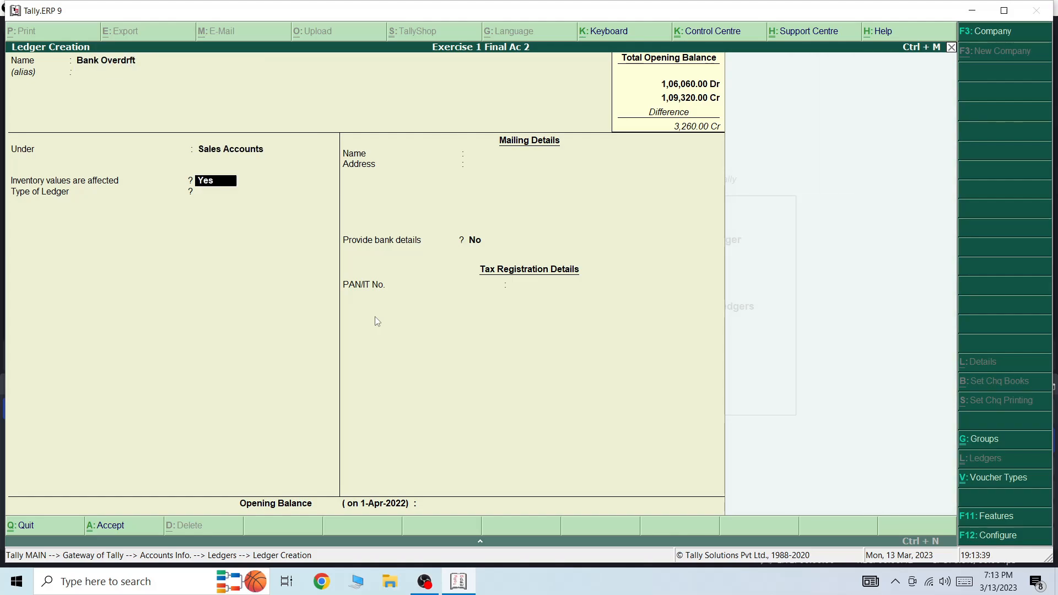
key("BackSpace")
type("Bank")
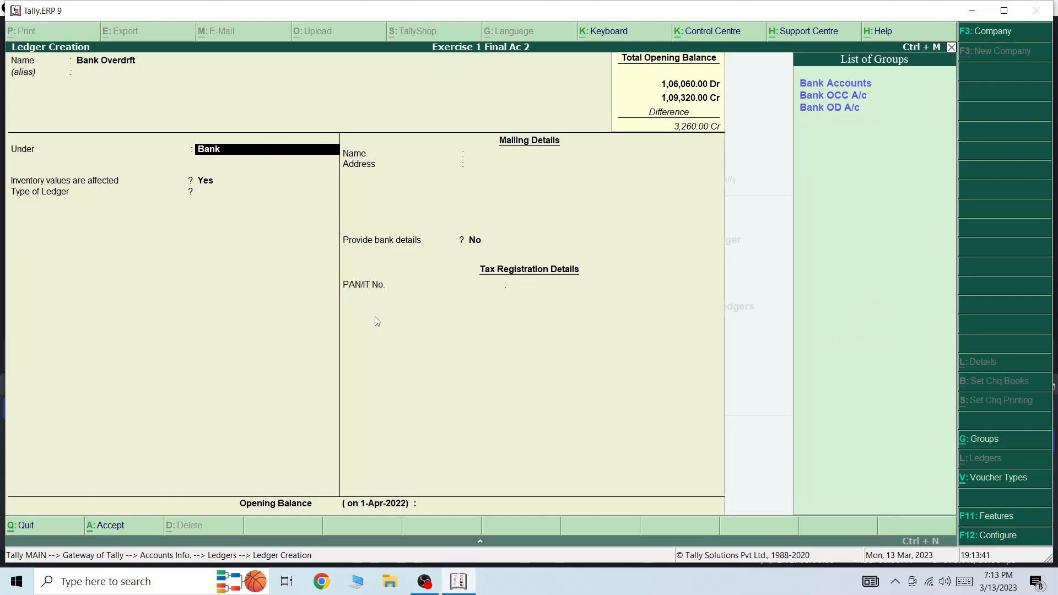
key("Down")
type(".")
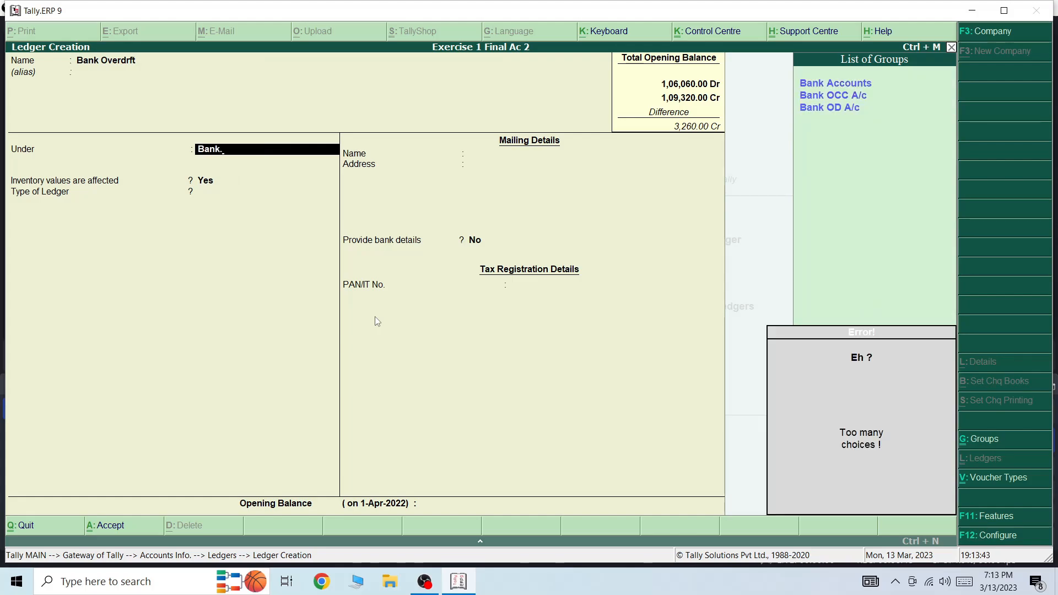
key("BackSpace")
key("Down")
key("Down")
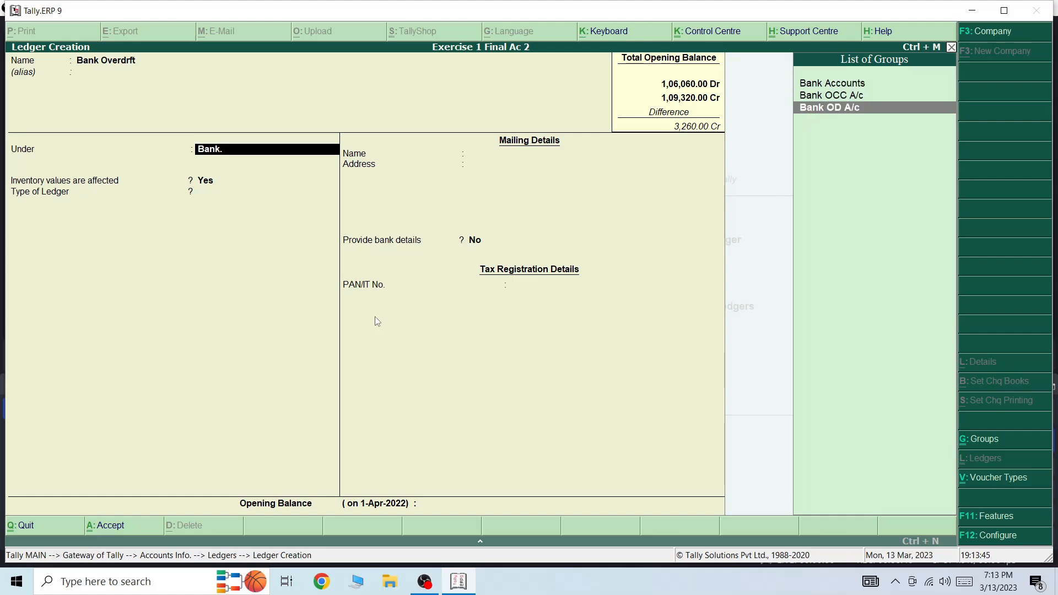
key("Return")
Keep the overdraft ledger's default bank and mailing details, set its opening balance to 540 Cr, and save it
key("Return")
key("Return")
key("Return")
key("Return")
key("Return")
key("Return")
key("Return")
key("Return")
key("Return")
key("Return")
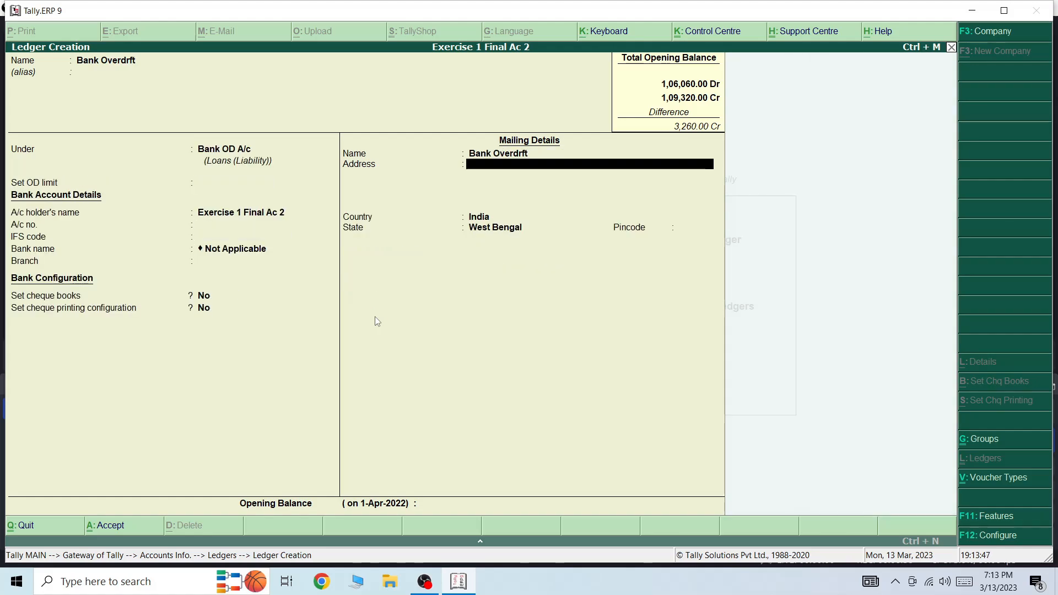
key("Return")
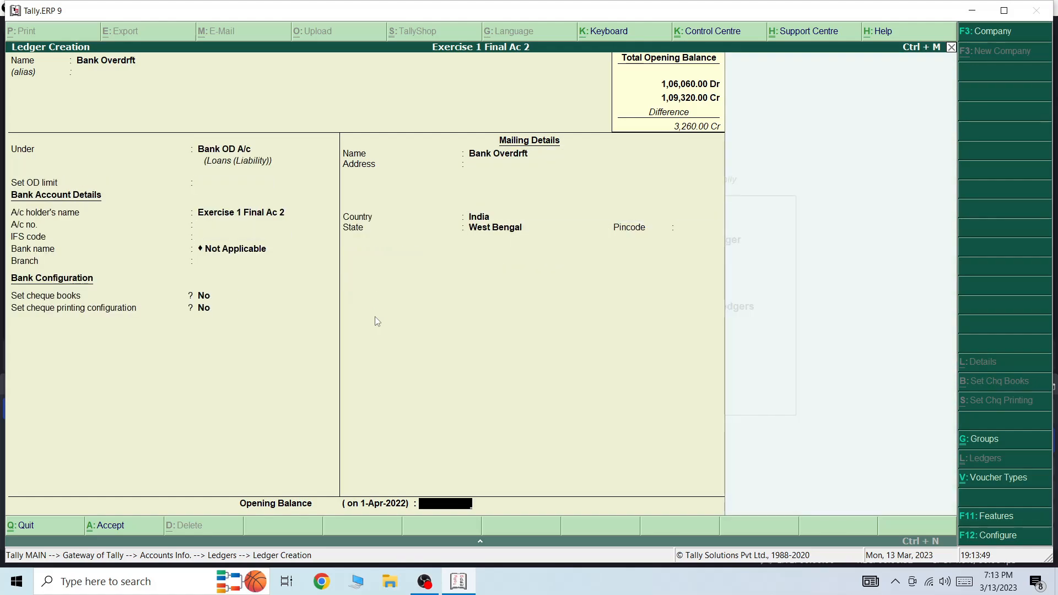
type("540")
key("Return")
key("Return")
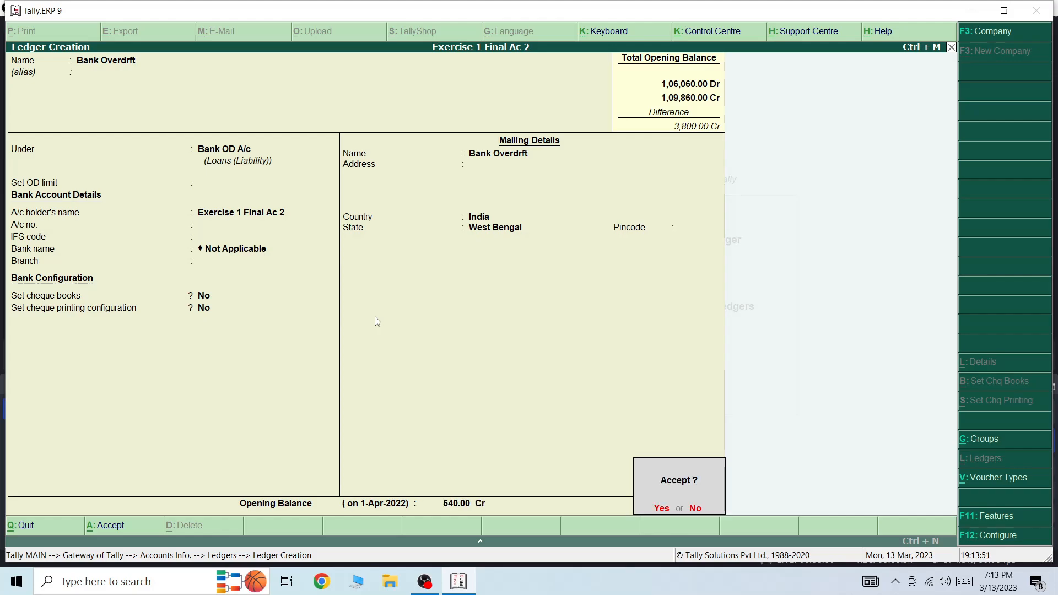
key("Return")
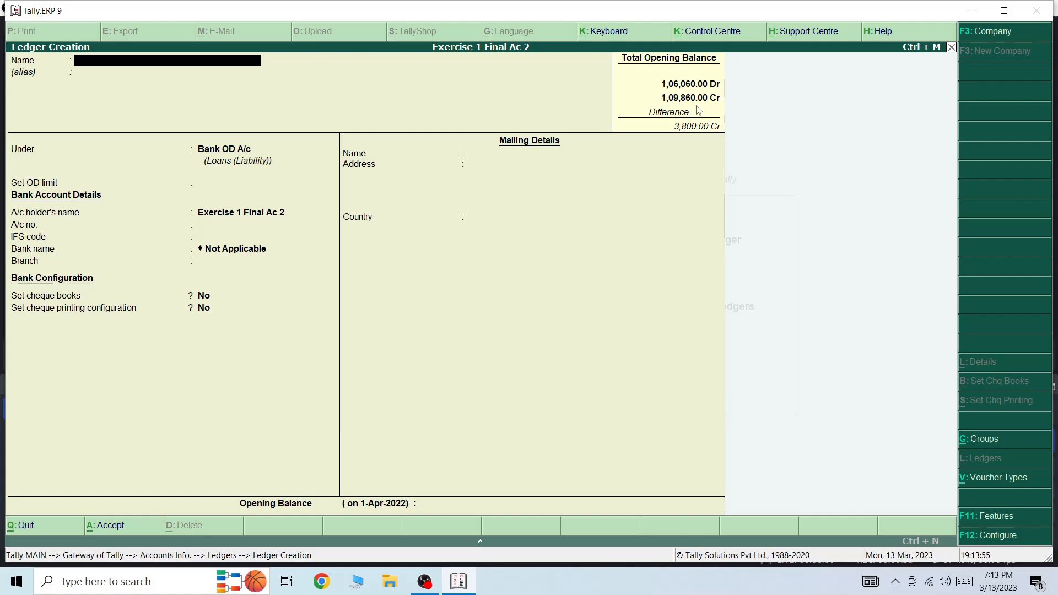
Set "Integrate accounts and inventory" to No in the company's accounting features, save the features, and leave ledger creation
left_click(991, 514)
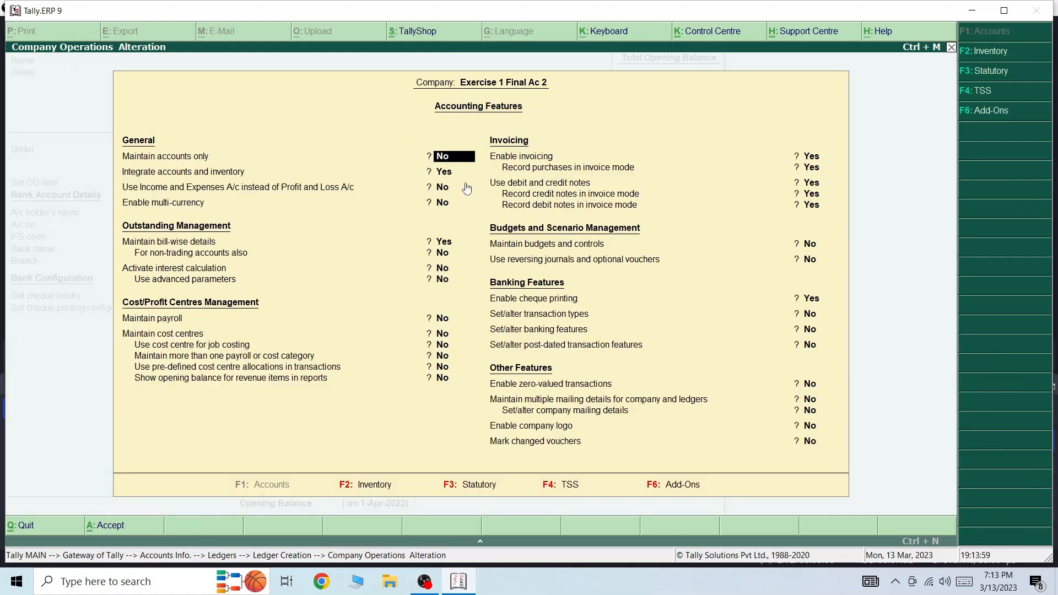
key("Return")
type("n")
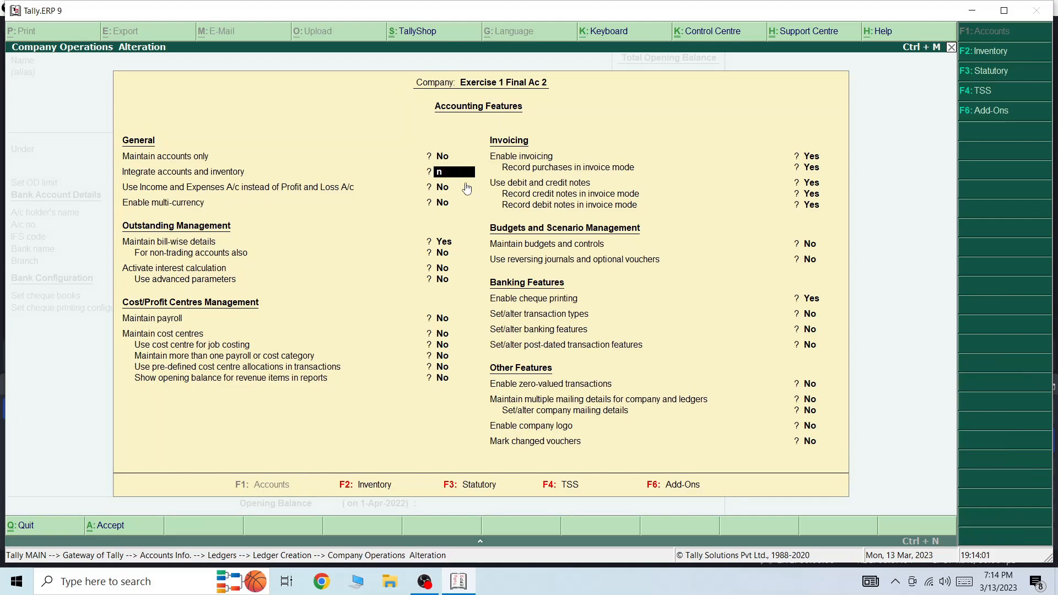
key("Return")
key("Return")
key("Return")
key("Return")
key("Return")
key("Return")
key("Return")
key("Return")
key("Return")
key("Return")
key("Return")
key("Return")
key("Return")
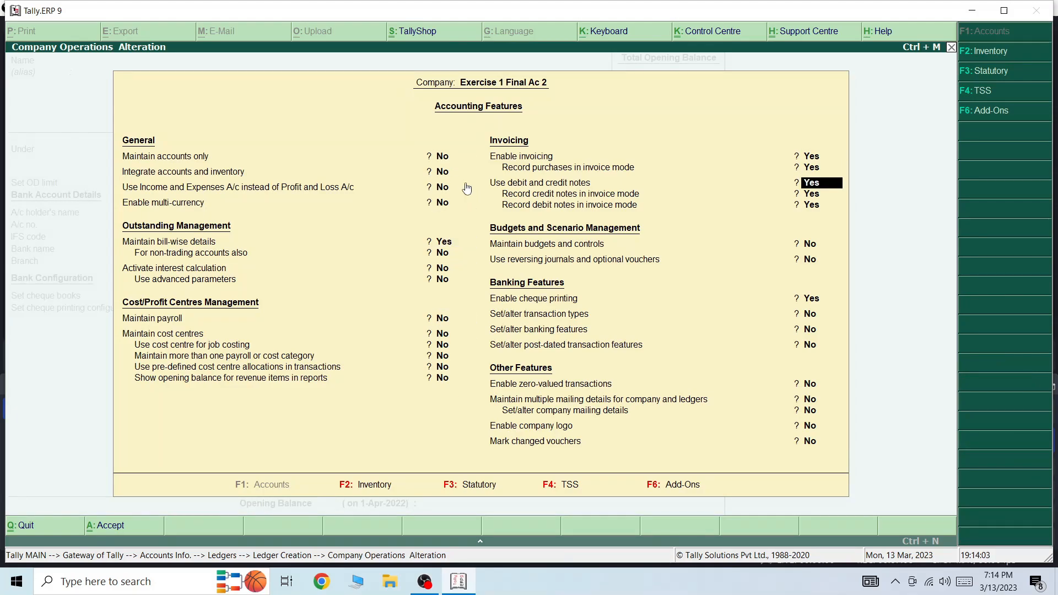
key("Return")
key("Return")
key("Return")
key("Return")
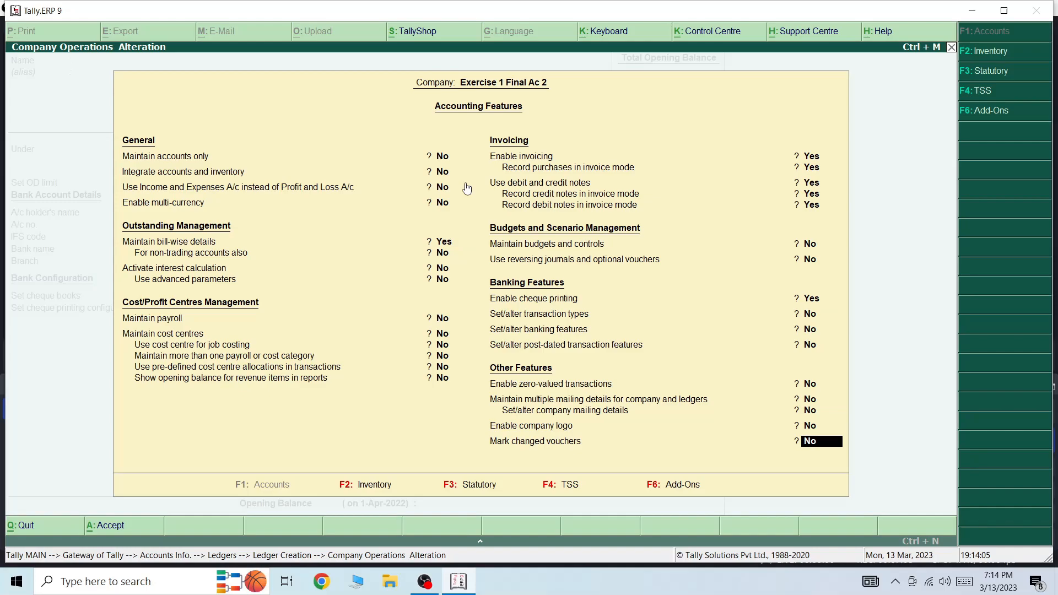
key("Return")
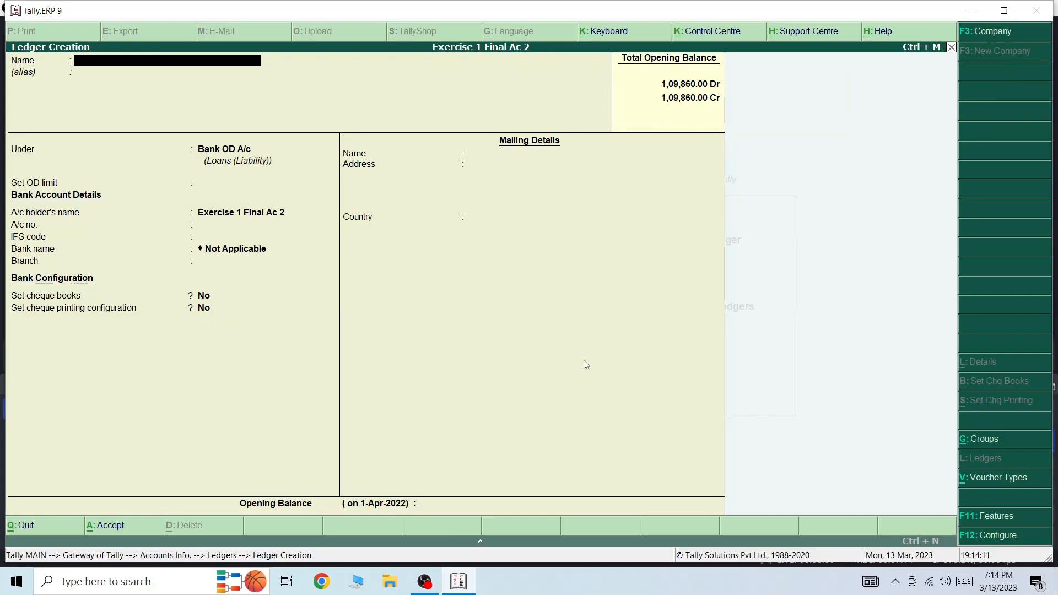
key("Escape")
key("y")
key("Escape")
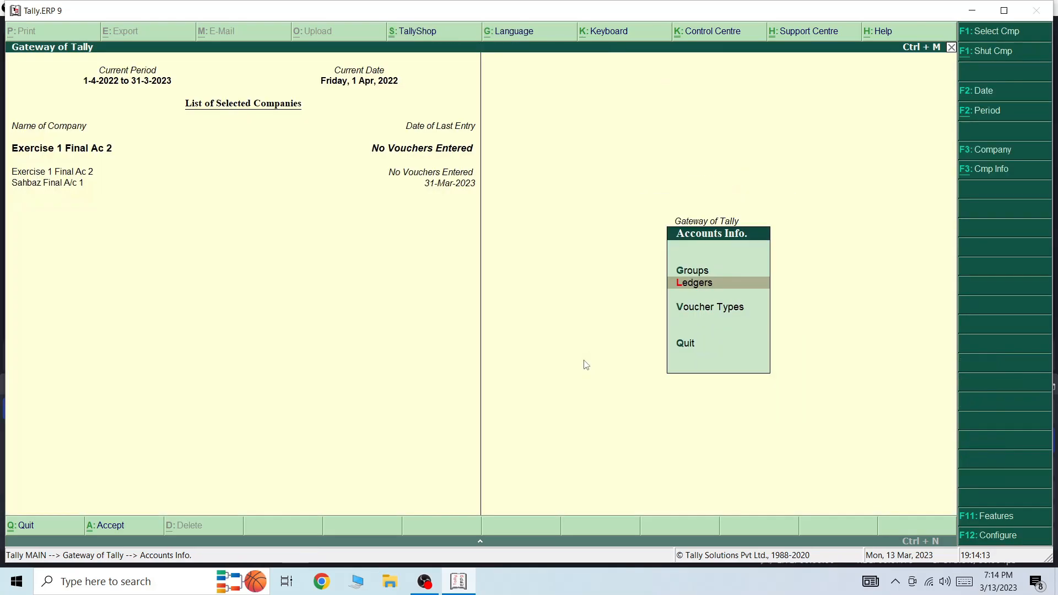
key("Escape")
key("Down")
key("Down")
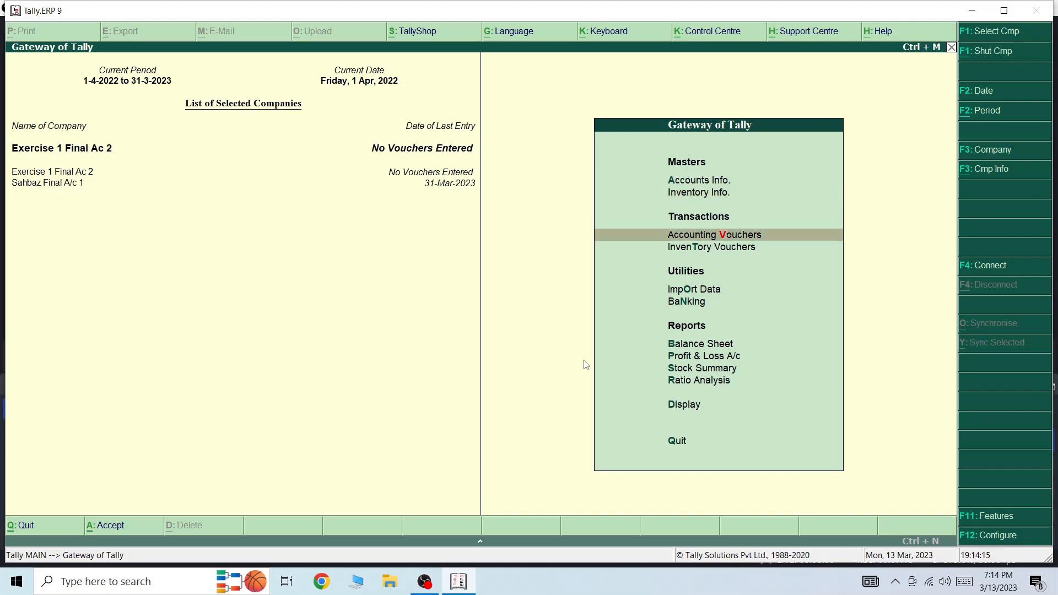
key("Return")
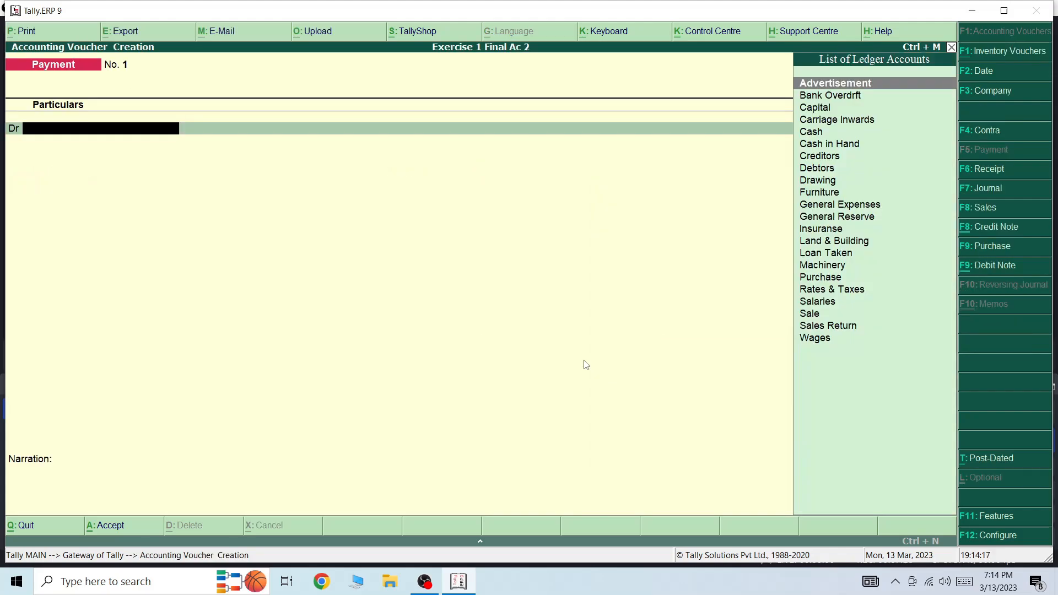
key("F7")
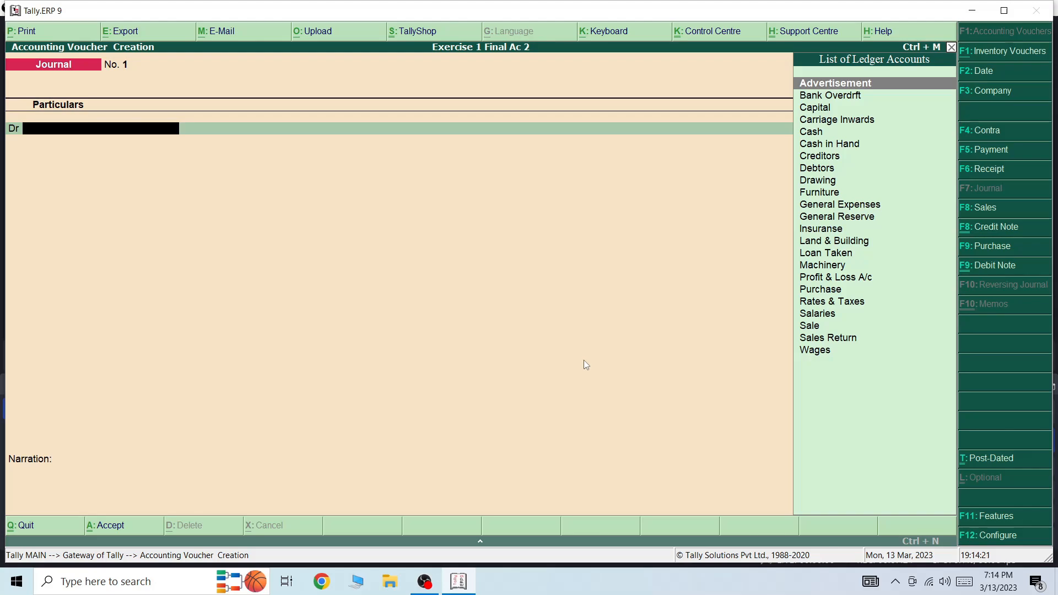
key("Escape")
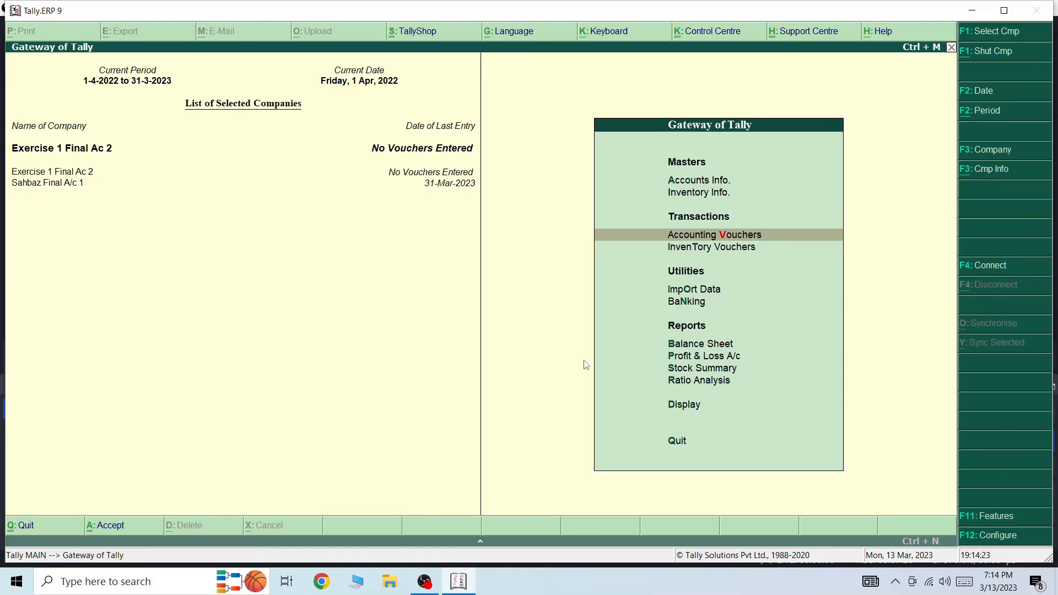
key("Up")
key("Up")
key("Return")
key("Down")
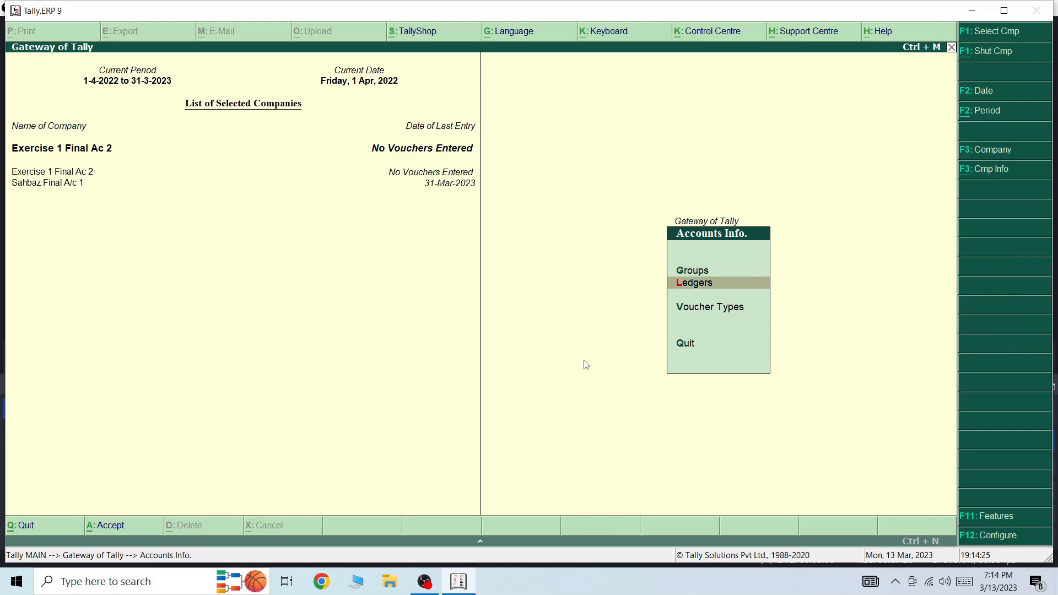
Open the existing Stock ledger for alteration
key("Return")
key("a")
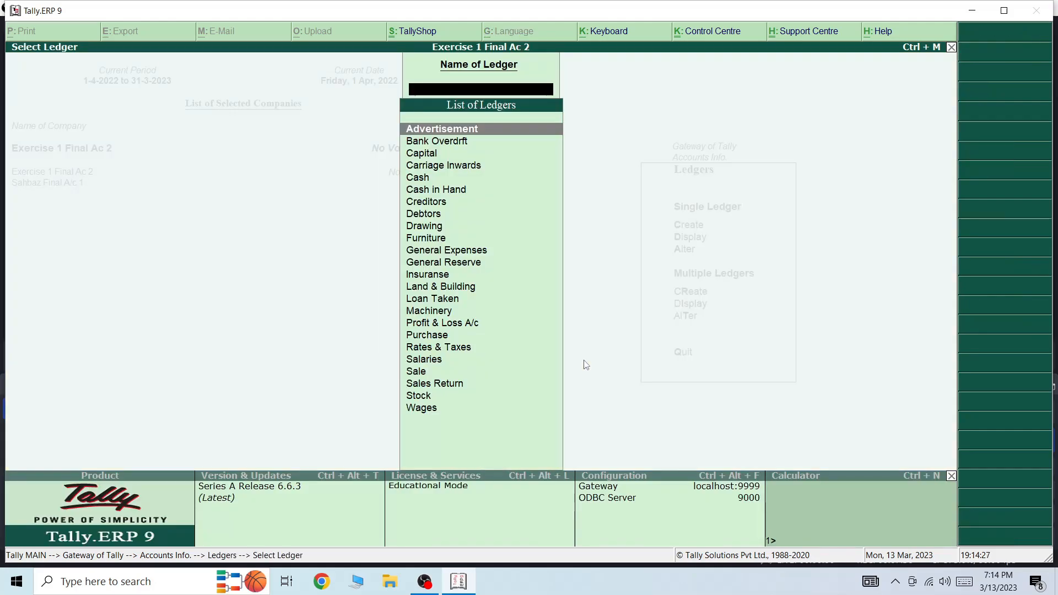
key("Down")
key("Down")
key("Down")
key("Down")
key("Down")
key("Down")
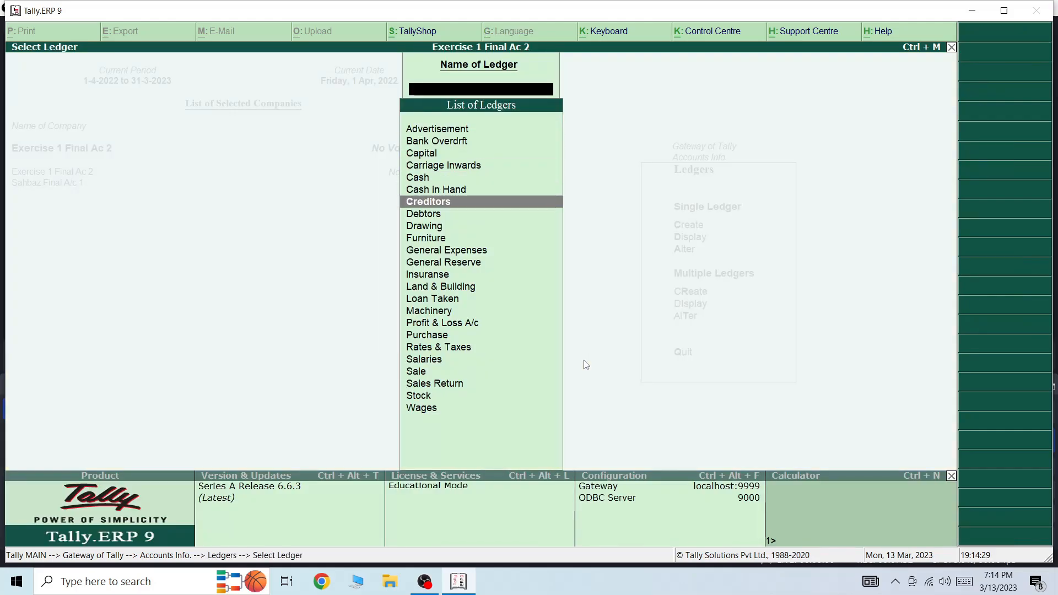
type("St")
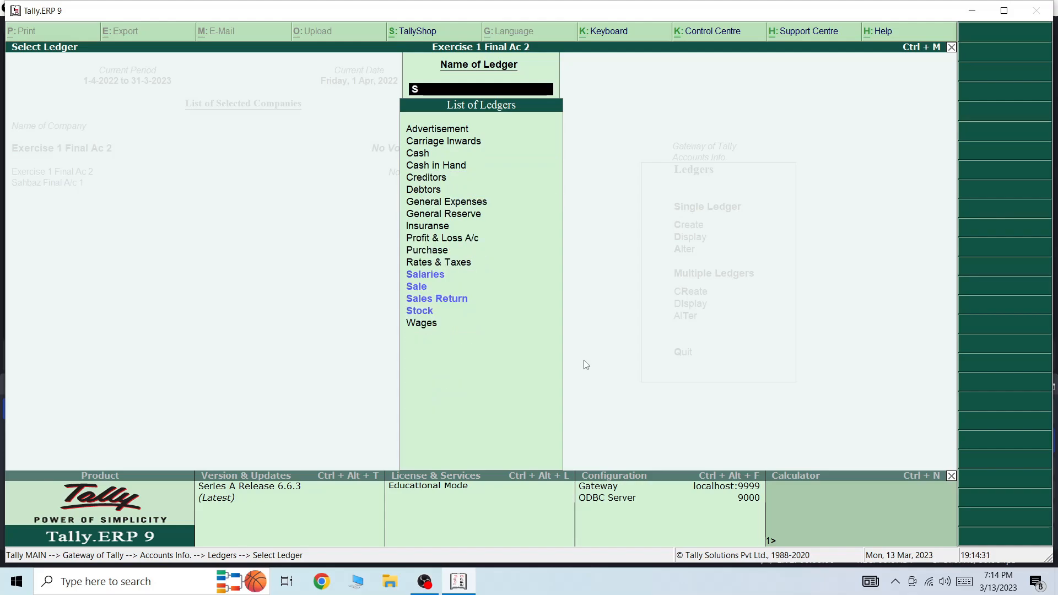
key("Return")
key("Return")
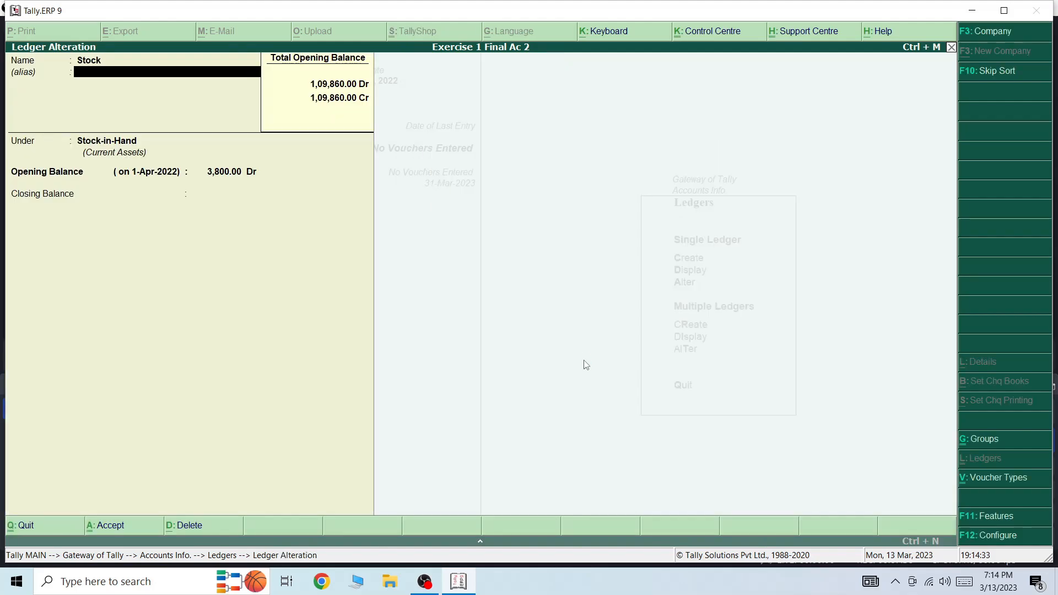
Give the Stock ledger a closing balance of 15,640 dated 31-Mar-2023 and save the alteration
key("Return")
key("Return")
key("Return")
type("31.3")
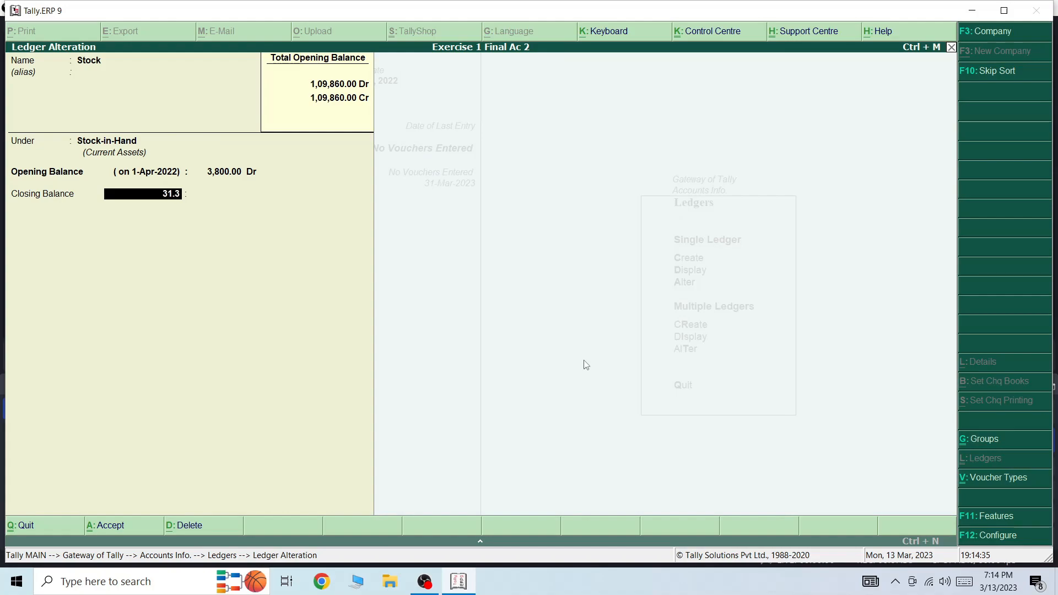
key("Return")
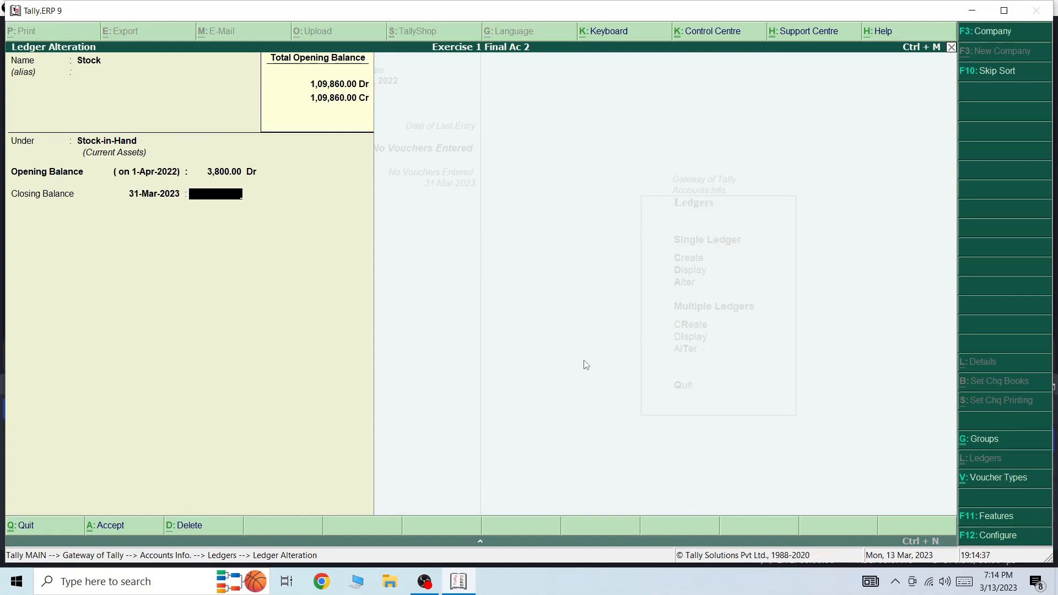
type("15,640")
key("Return")
key("Return")
key("Return")
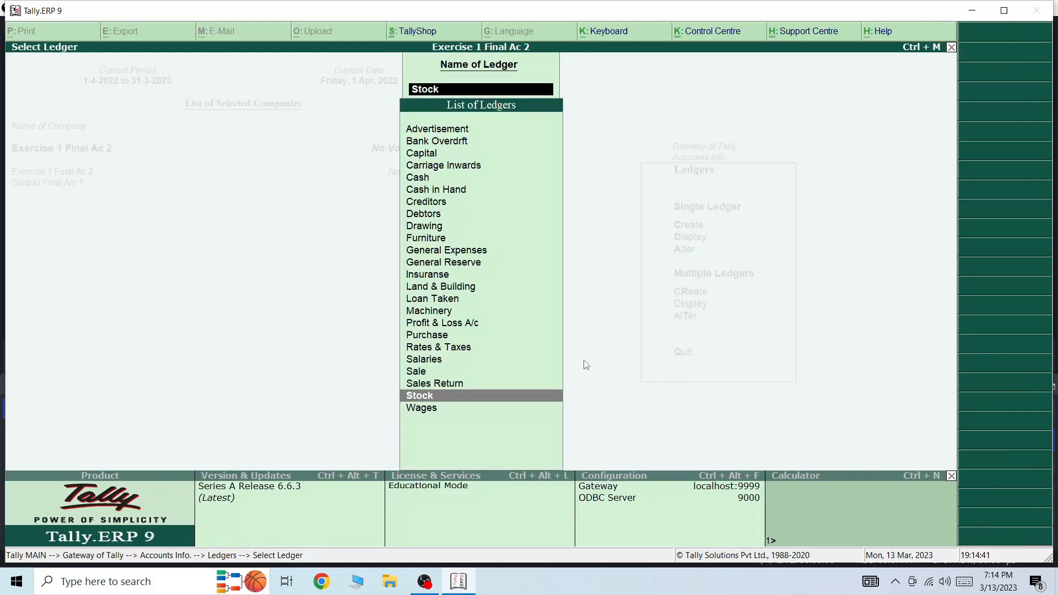
Leave the ledger selection and open a new journal voucher in Accounting Vouchers
key("Escape")
key("Escape")
key("Escape")
key("Escape")
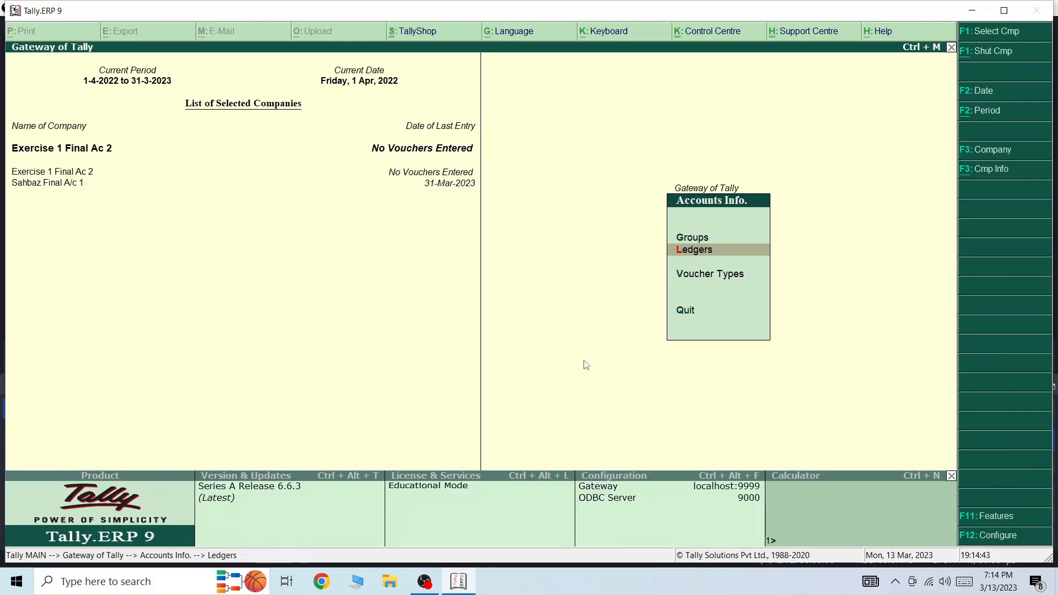
key("Down")
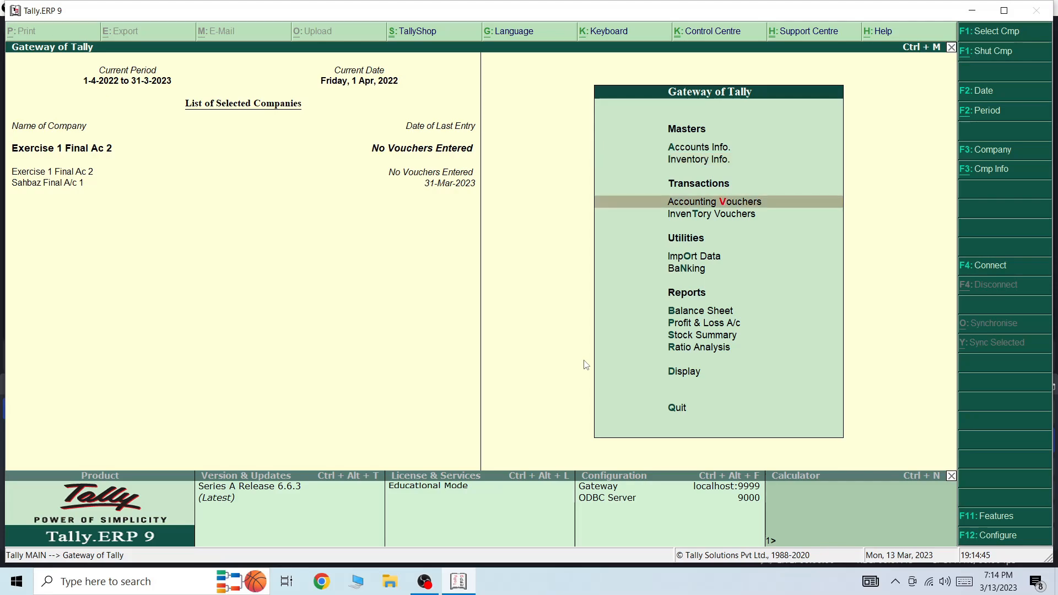
key("Return")
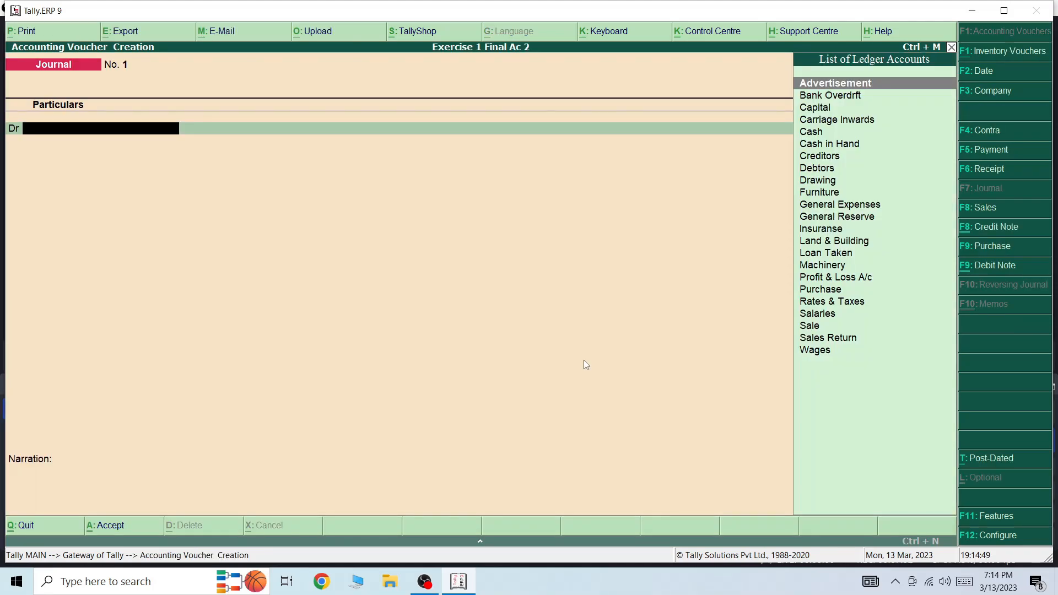
Start a new ledger from the journal's debit line and name it "Reserve for Bad Debts & Doubtful Debts", without an alias
key("alt+c")
type("Rese")
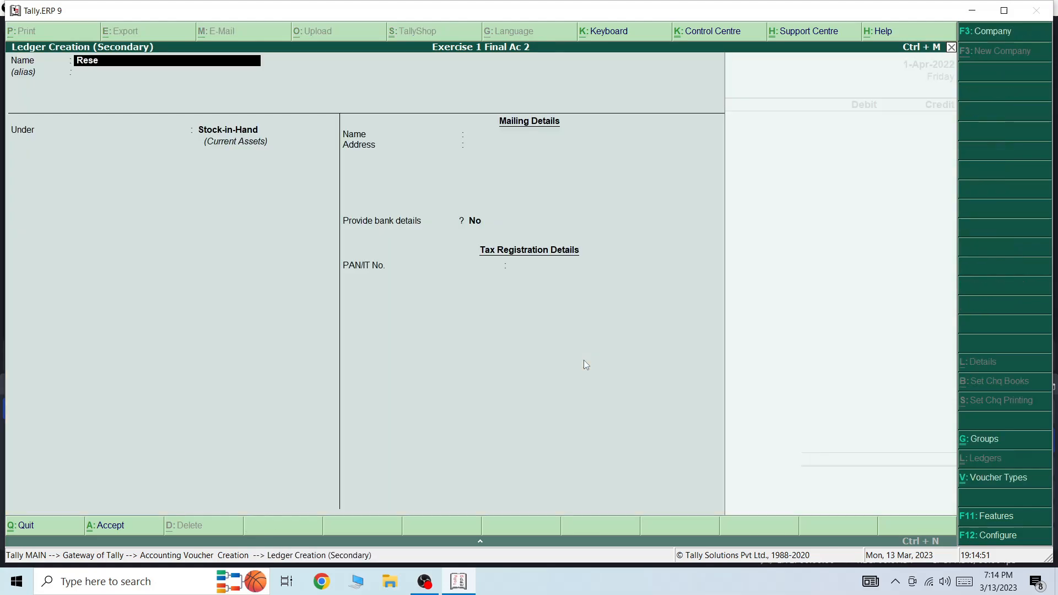
type("rve for Bad Debts & Doubtf")
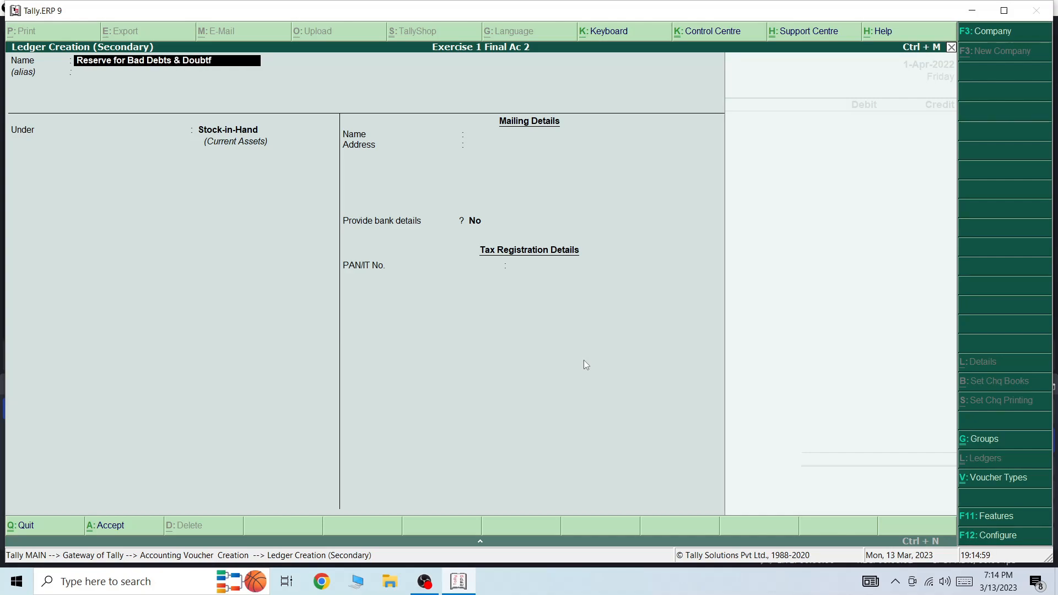
type("ul Dcebrs")
key("BackSpace")
key("BackSpace")
key("BackSpace")
key("BackSpace")
key("BackSpace")
type("ebts")
key("Return")
key("Return")
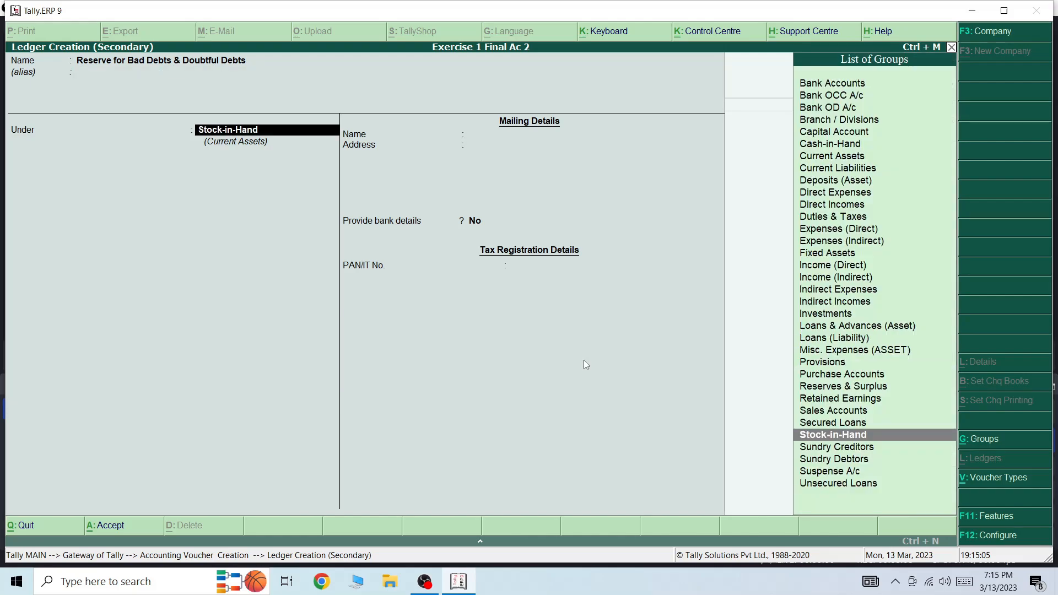
Place the reserve ledger under Indirect Expenses and save it
type("Ind")
key("Down")
key("Up")
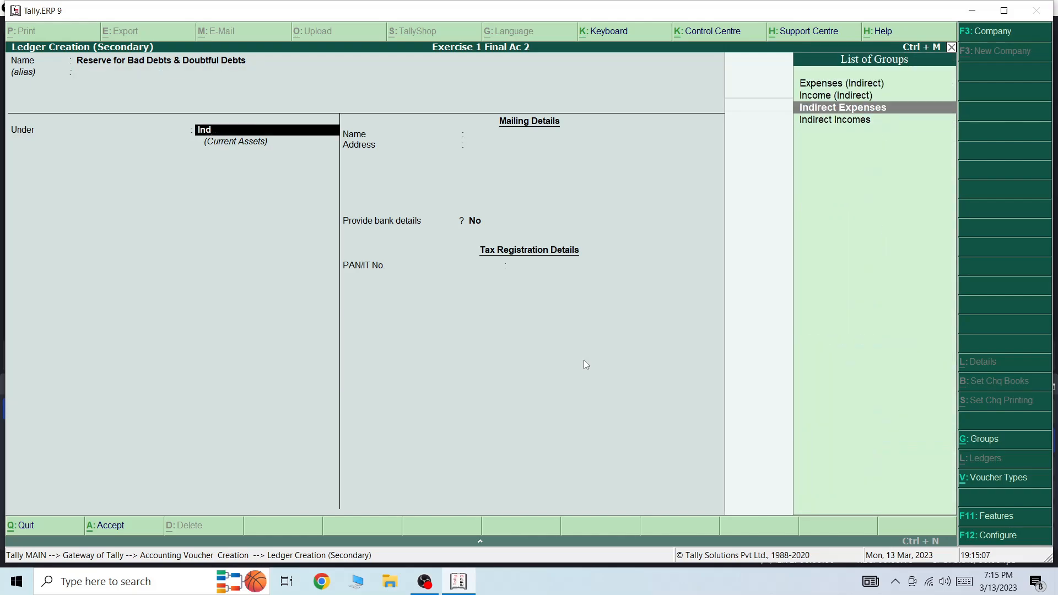
key("Return")
key("ctrl+a")
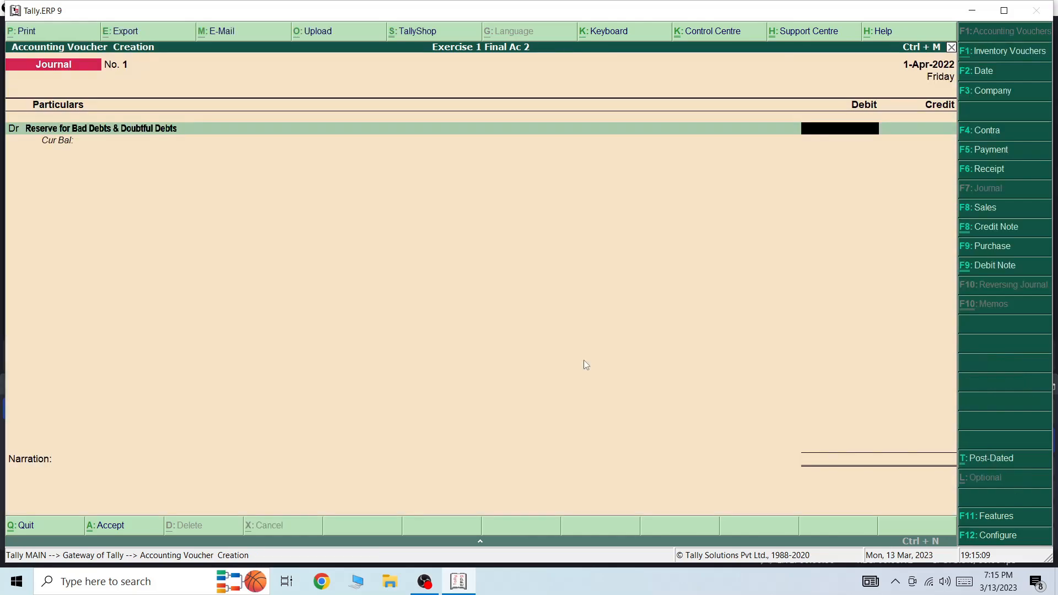
Calculate 17000*5% and debit the Reserve for Bad Debts & Doubtful Debts ledger with 850
key("ctrl+n")
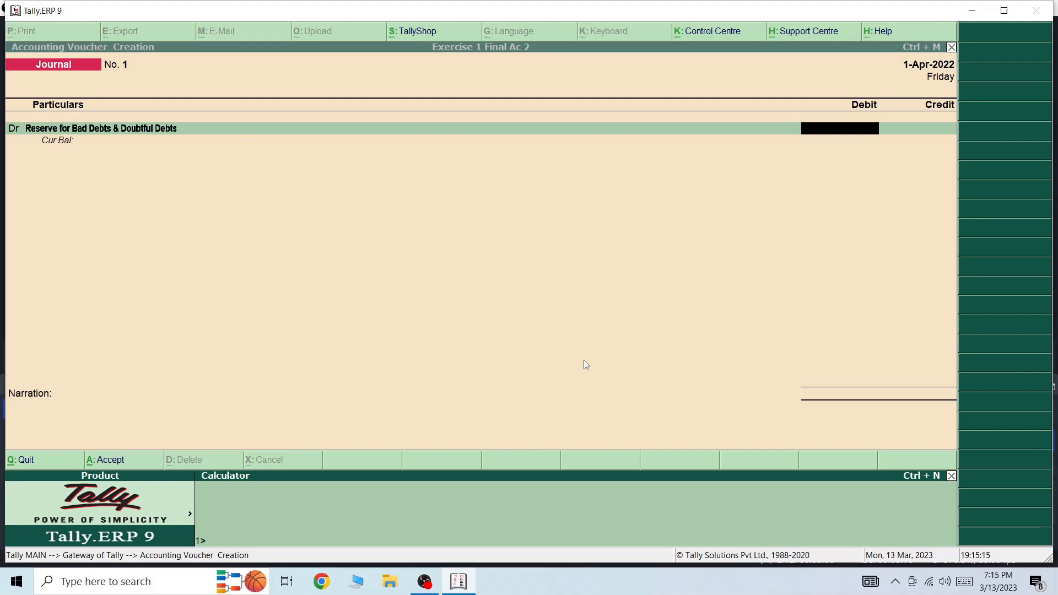
type("17000*5%")
key("Return")
key("ctrl+m")
type("850")
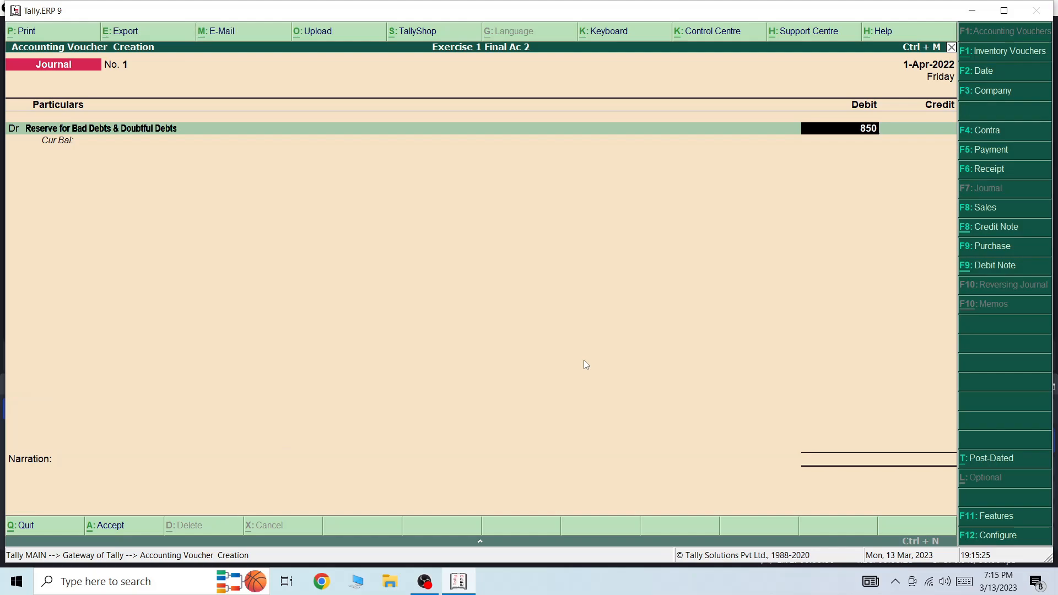
key("Return")
Credit Debtors with 850, allocate the amount On Account, and save the journal voucher without a narration
type("De")
key("Return")
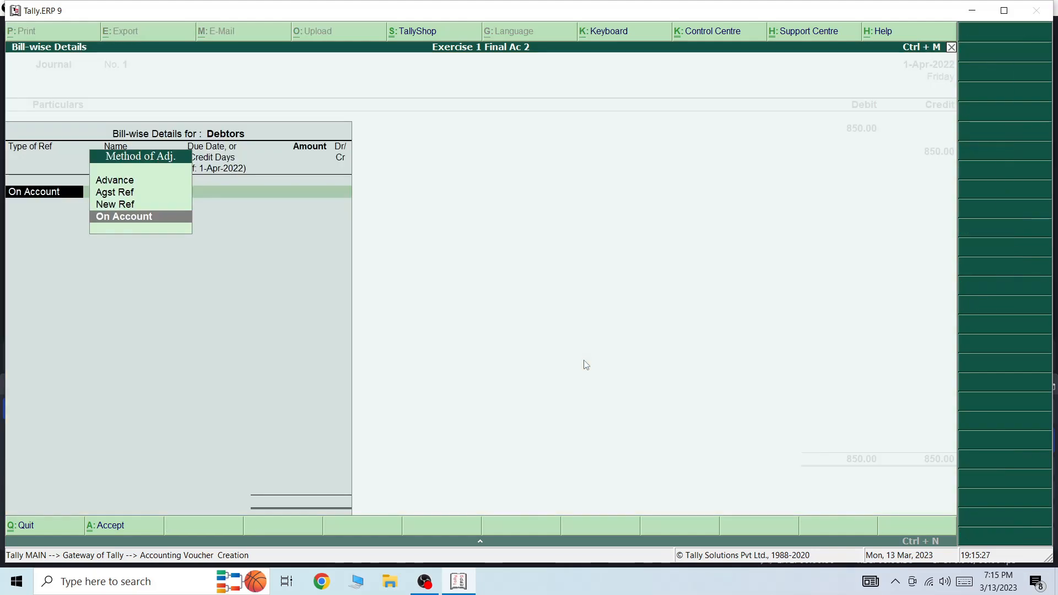
key("Return")
type("850")
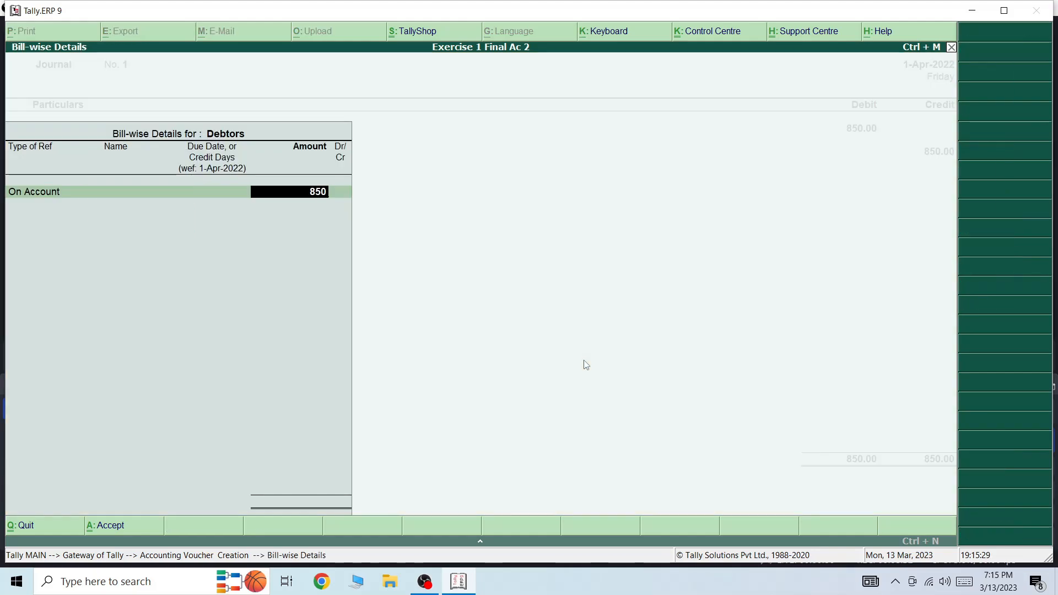
key("Return")
key("Return")
key("Return")
key("Return")
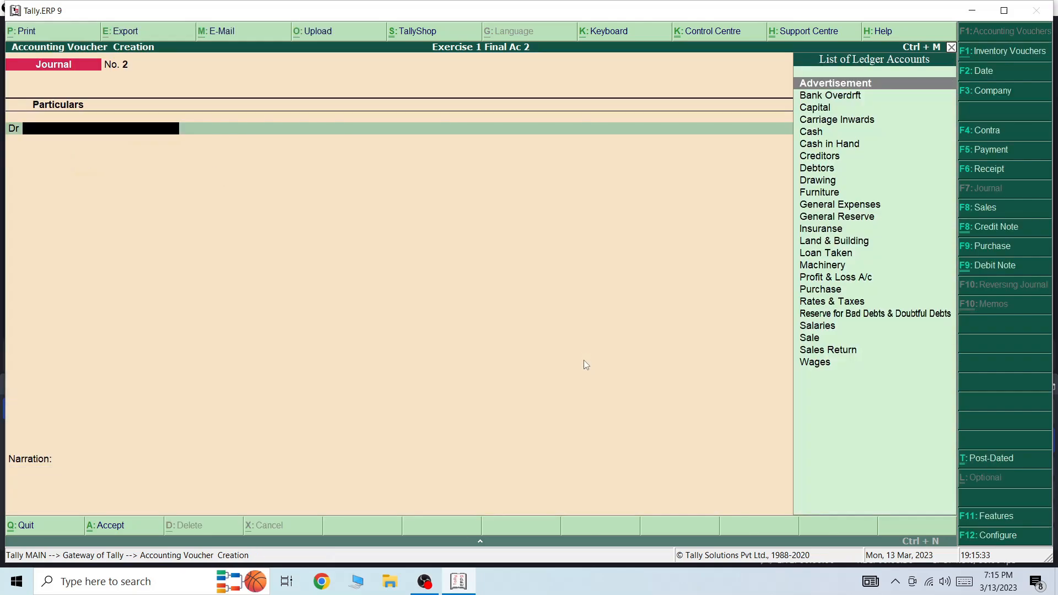
Create the ledger "Depriciation on Machinery @5%" under Indirect Expenses from the second journal's debit line, keeping the other defaults
key("alt+c")
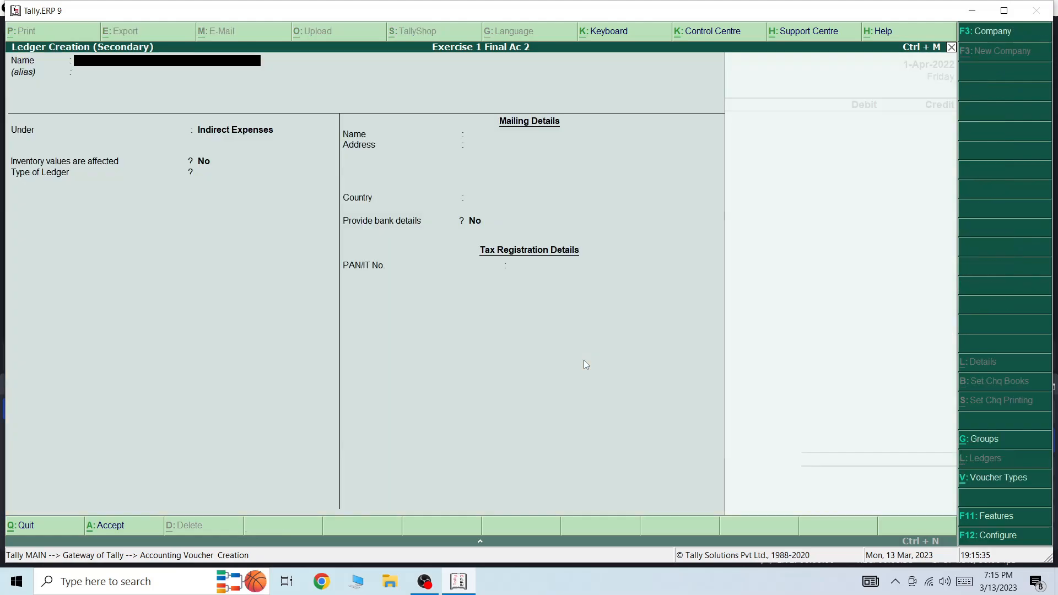
type("Dep")
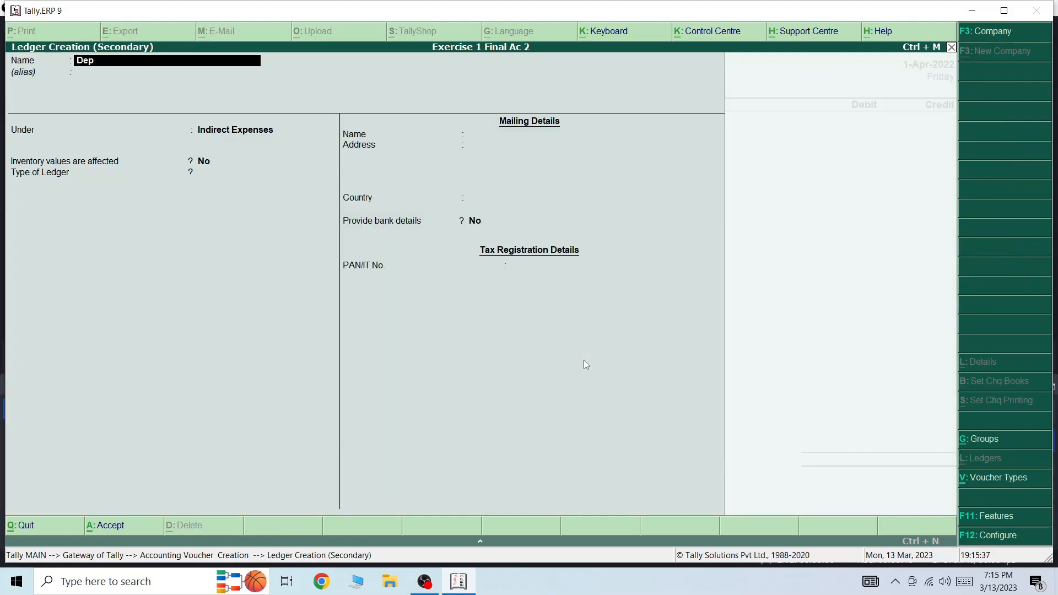
type("riciation on Machiner")
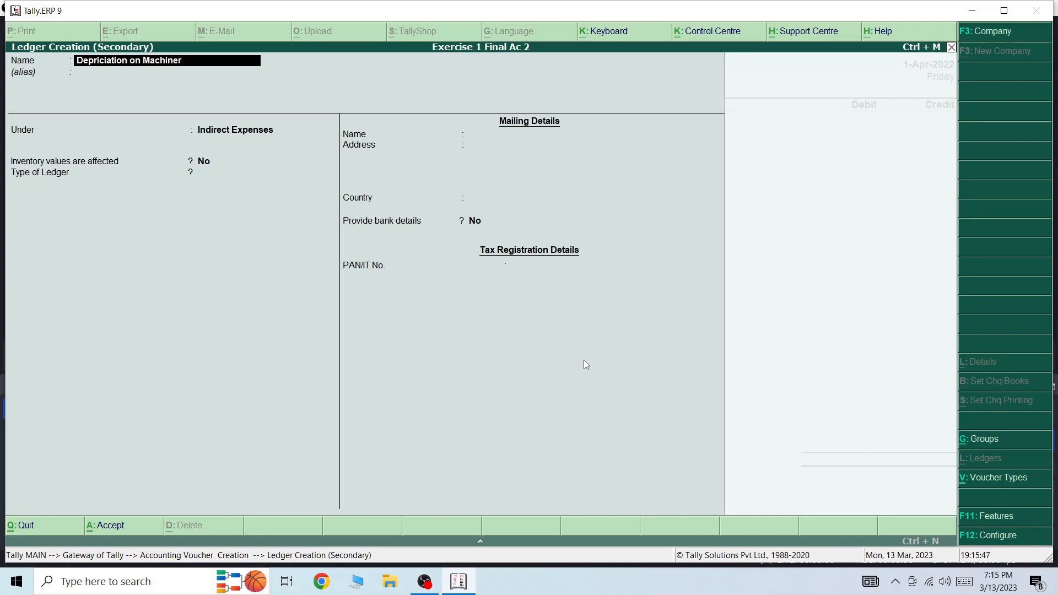
type("y @5%")
key("Return")
key("Return")
key("Return")
key("Return")
key("Return")
key("Return")
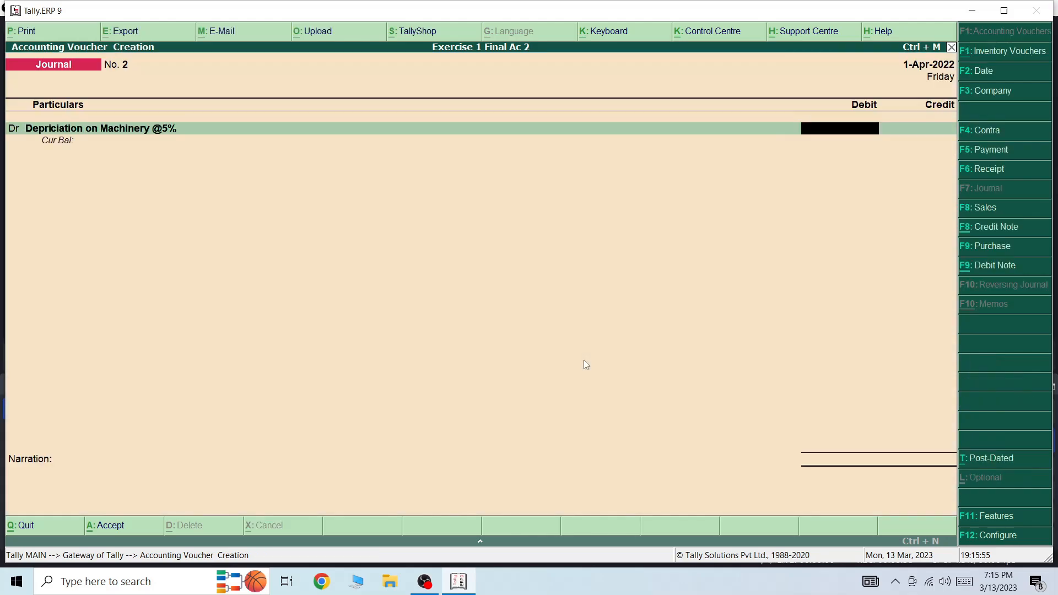
Calculate 10000*5% and debit the machinery depreciation ledger with 500
key("ctrl+n")
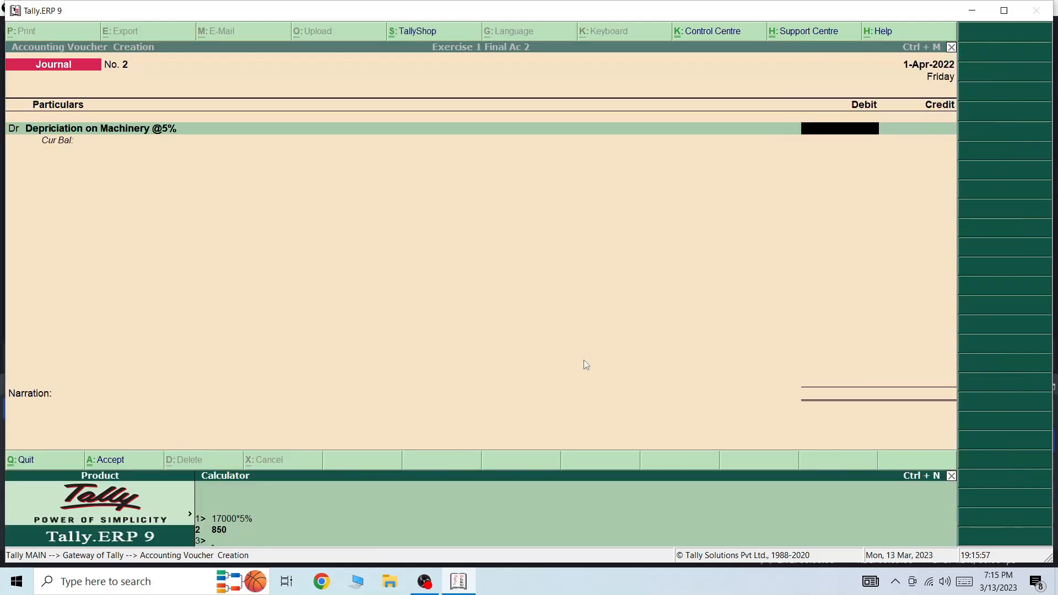
type("10000*5%")
key("Return")
key("ctrl+m")
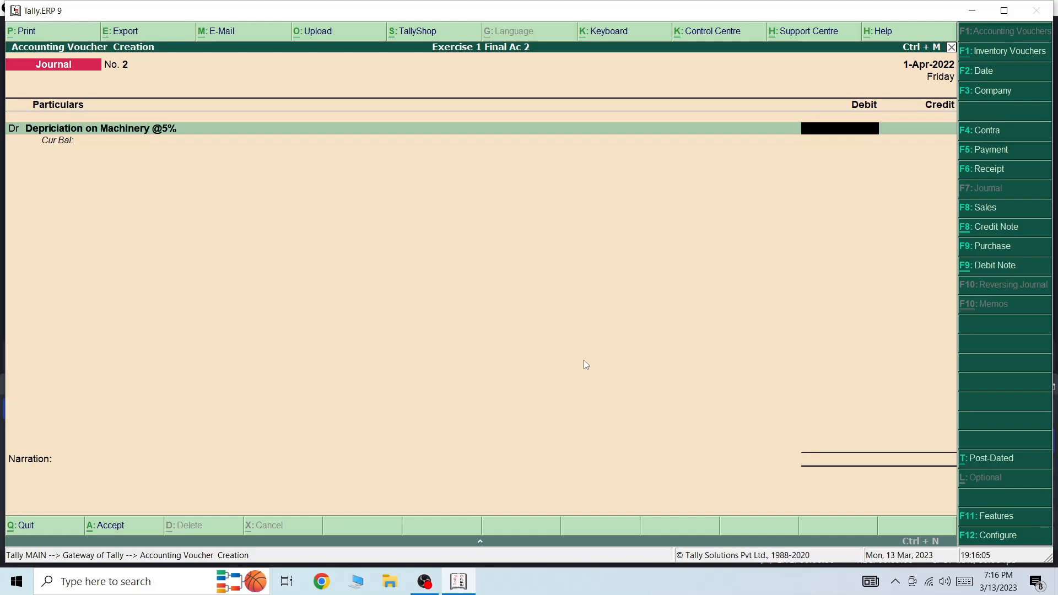
type("500")
key("Return")
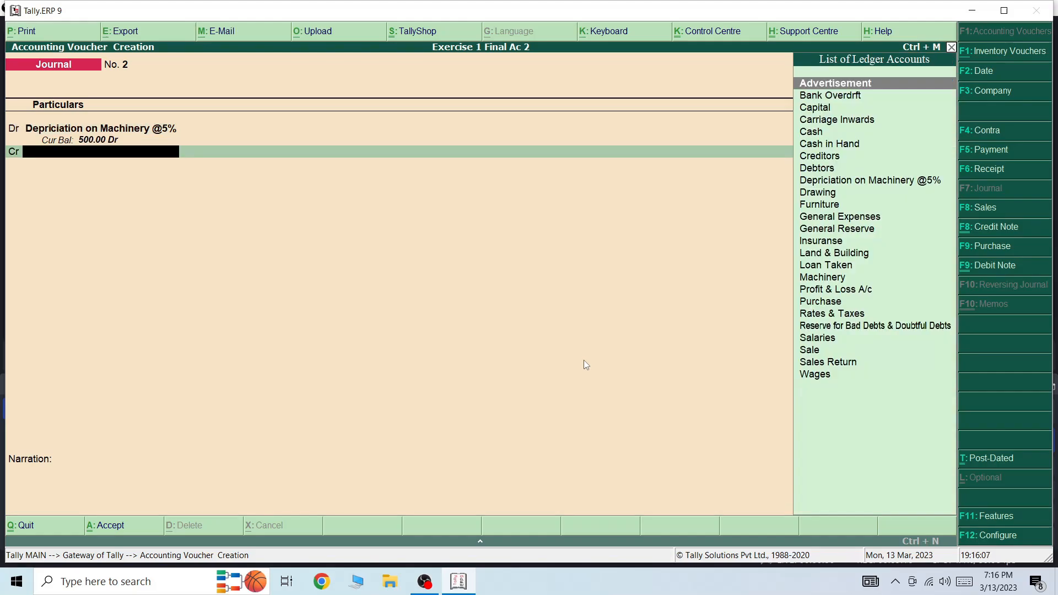
Credit the Machinery ledger with 500 and save the journal voucher without a narration
type("Mac")
key("Return")
key("Return")
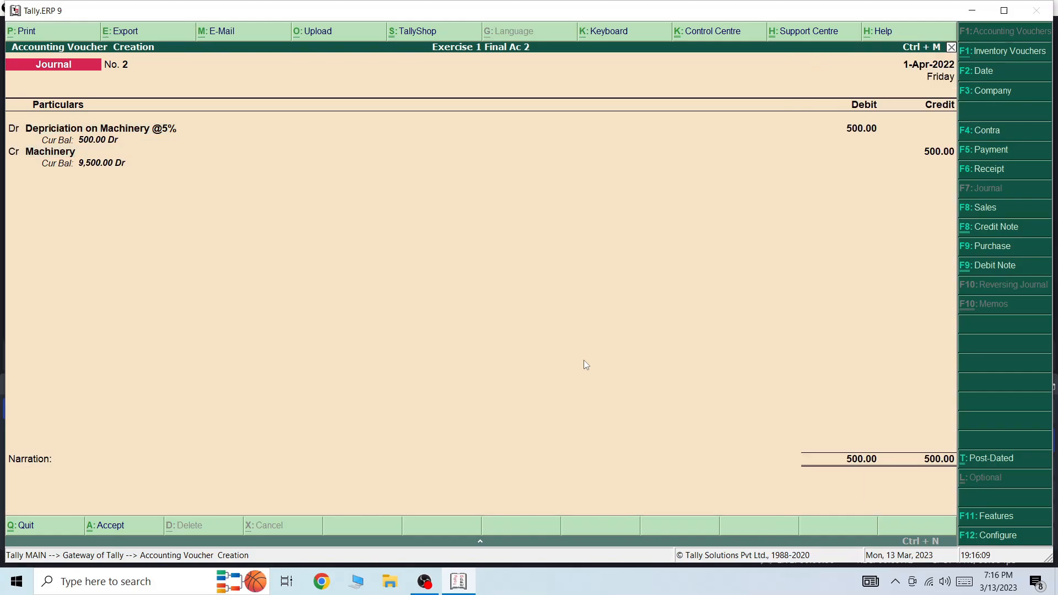
key("Return")
key("Return")
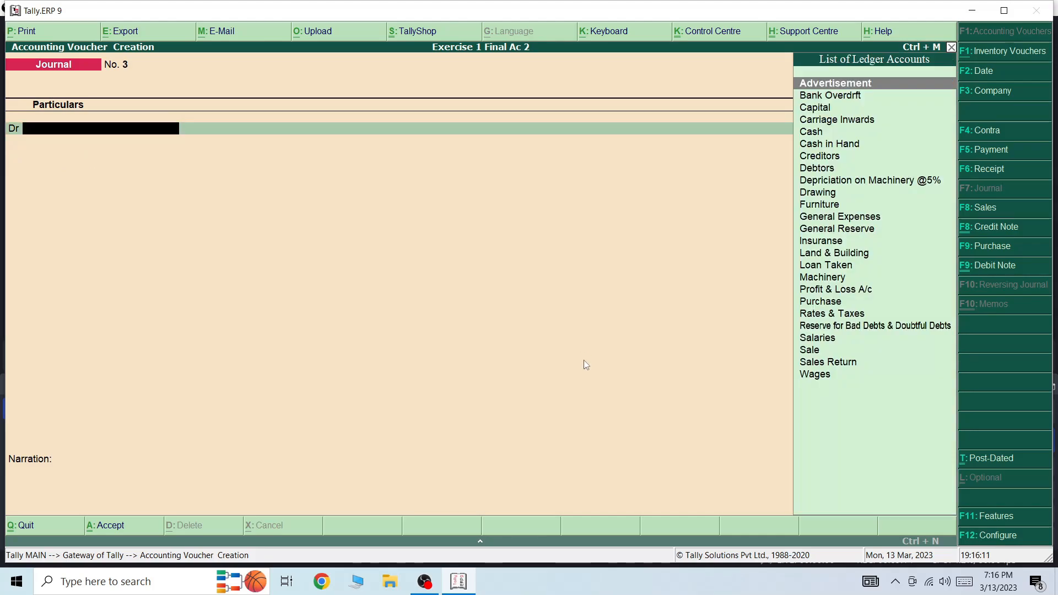
Create the ledger "Depriciation on Furniture @4%" under Indirect Expenses from the third journal's debit line, keeping the other defaults
key("alt+c")
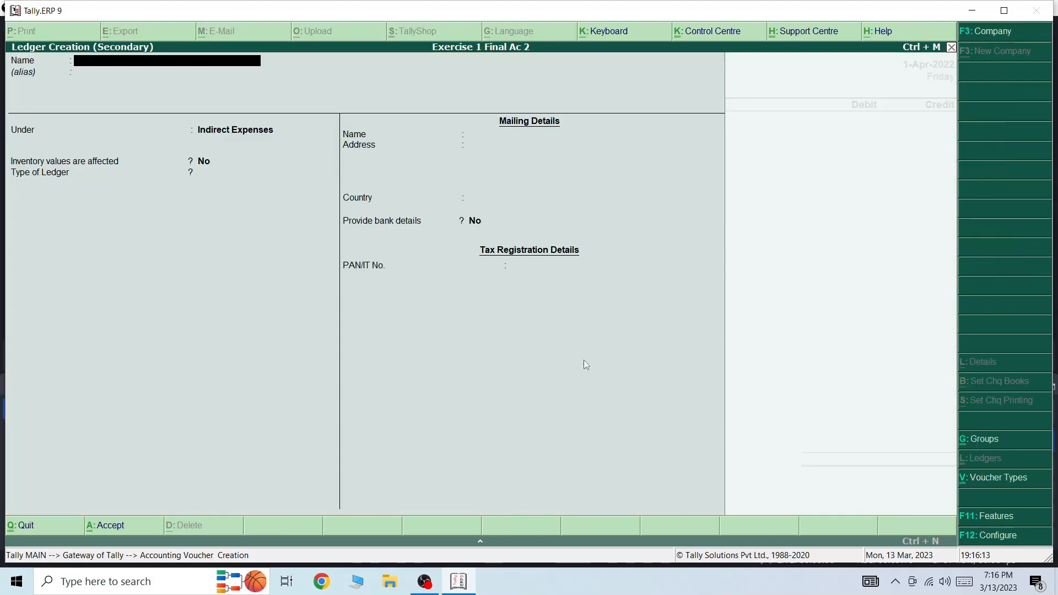
type("Deprici")
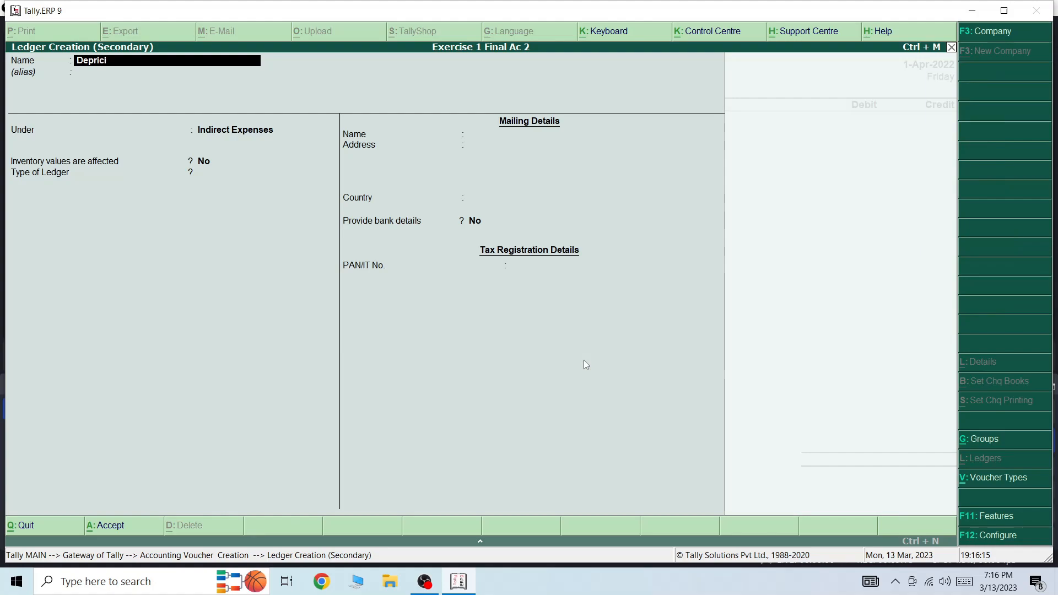
type("ation on Furniture @4%")
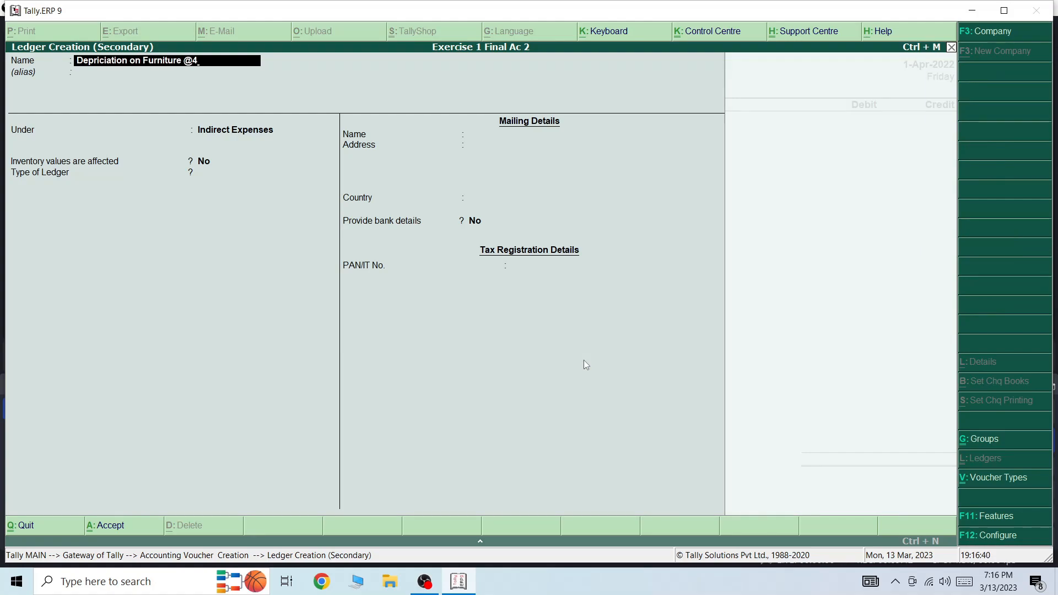
key("Return")
key("Return")
key("Return")
key("Return")
key("Return")
key("Return")
key("Return")
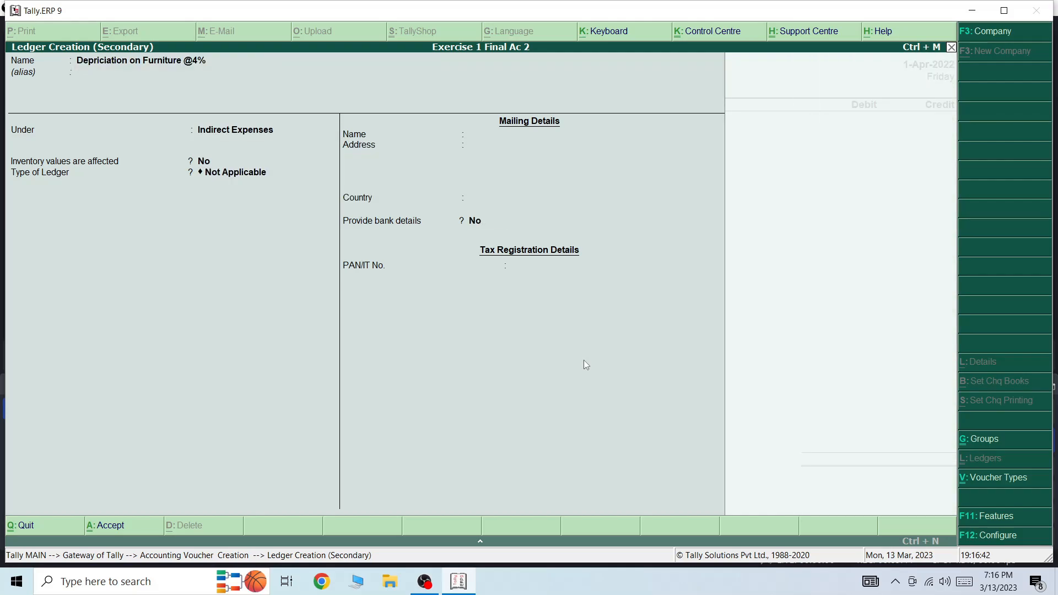
Calculate 2500*4% and debit the furniture depreciation ledger with 100
key("ctrl+n")
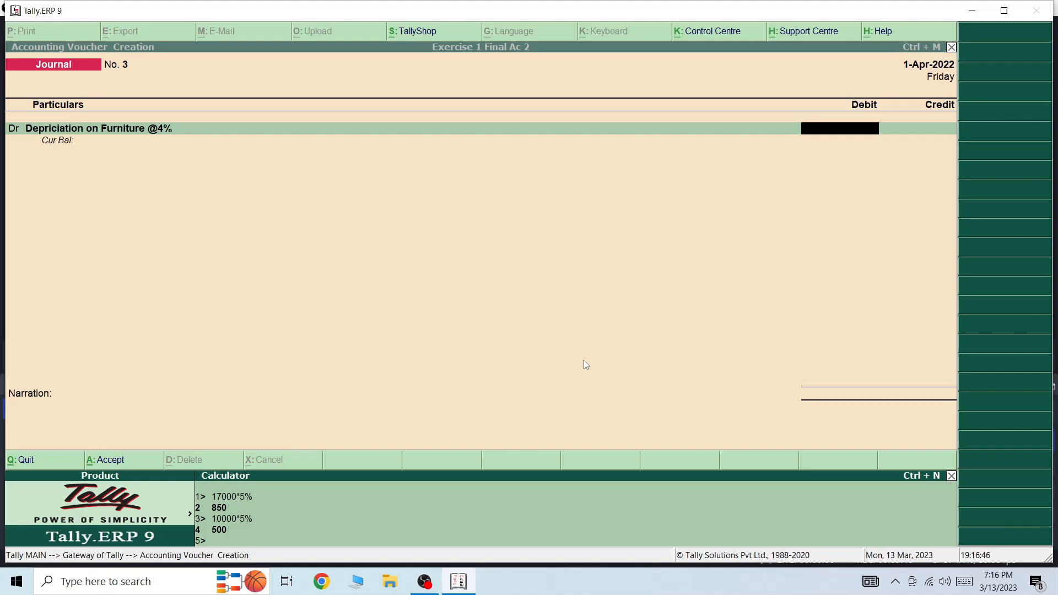
type("2500*4%")
key("Return")
key("ctrl+m")
type("100")
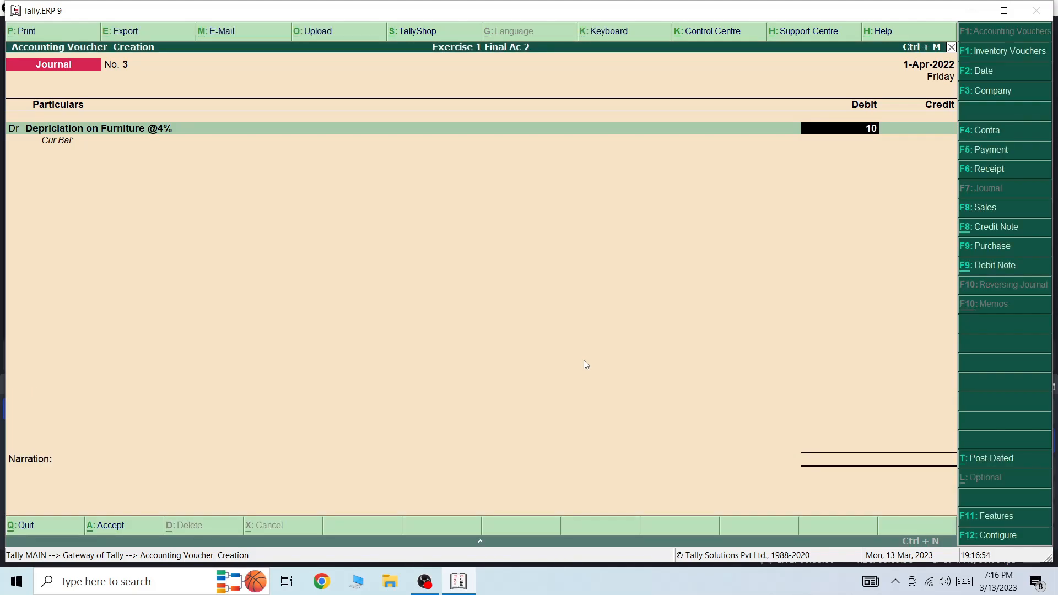
key("Return")
Credit the Furniture ledger with 100 and save the journal voucher without a narration
type("Fu")
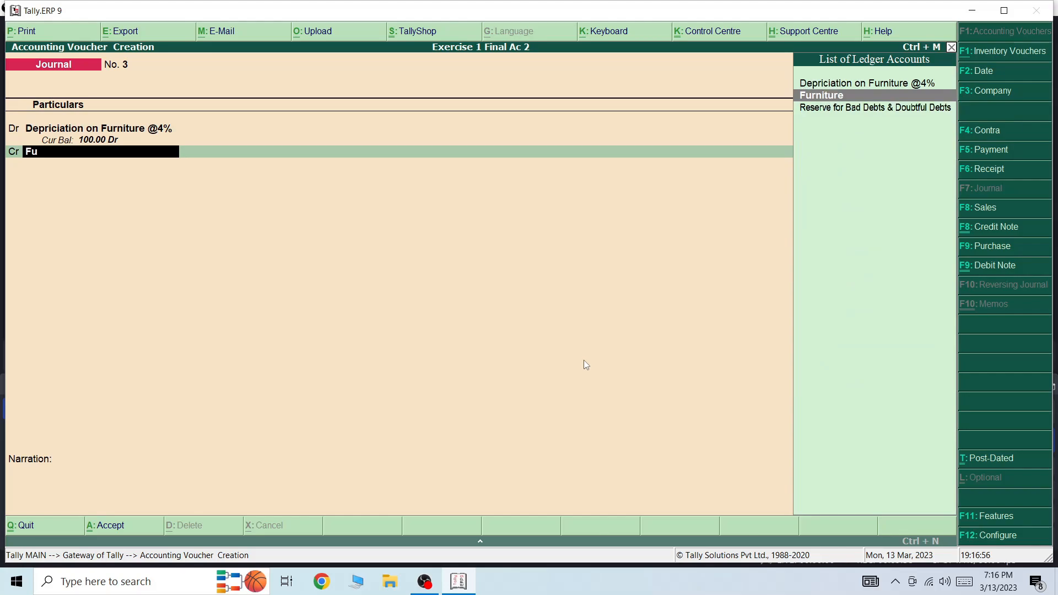
key("Return")
key("Return")
key("Return")
key("Return")
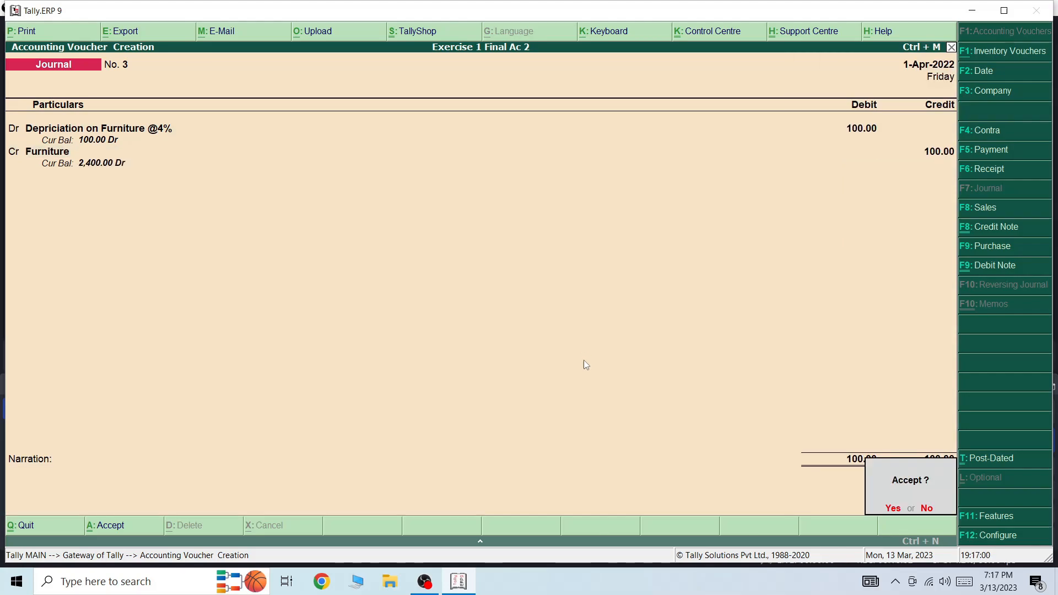
key("Return")
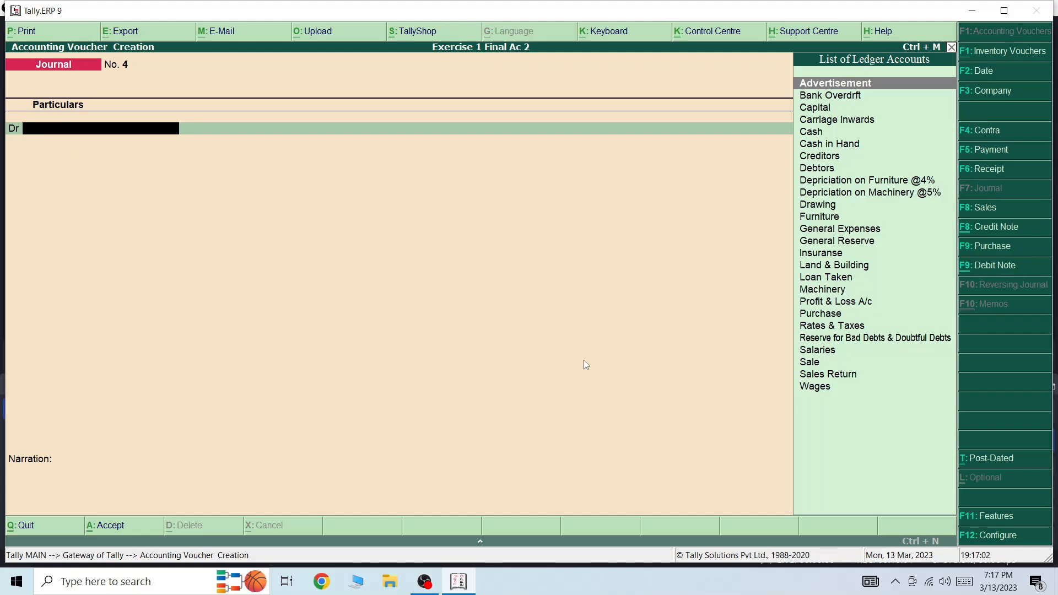
Create the ledger "Interest on Loan" under Indirect Expenses from the fourth journal's debit line, keeping the other defaults
key("alt+c")
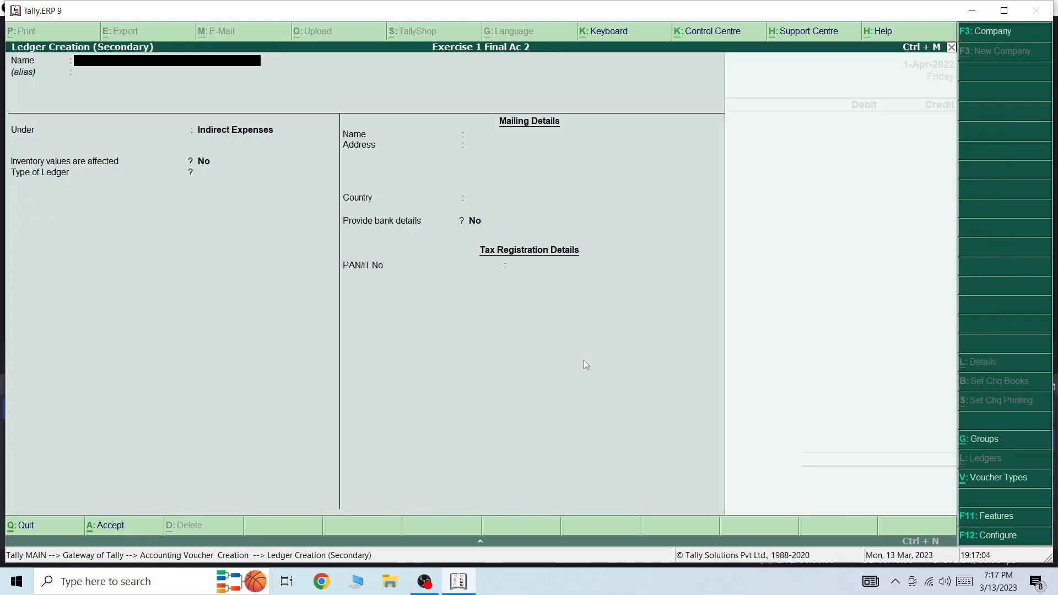
type("Interest on Loan")
key("Return")
key("Return")
key("Return")
key("Return")
key("Return")
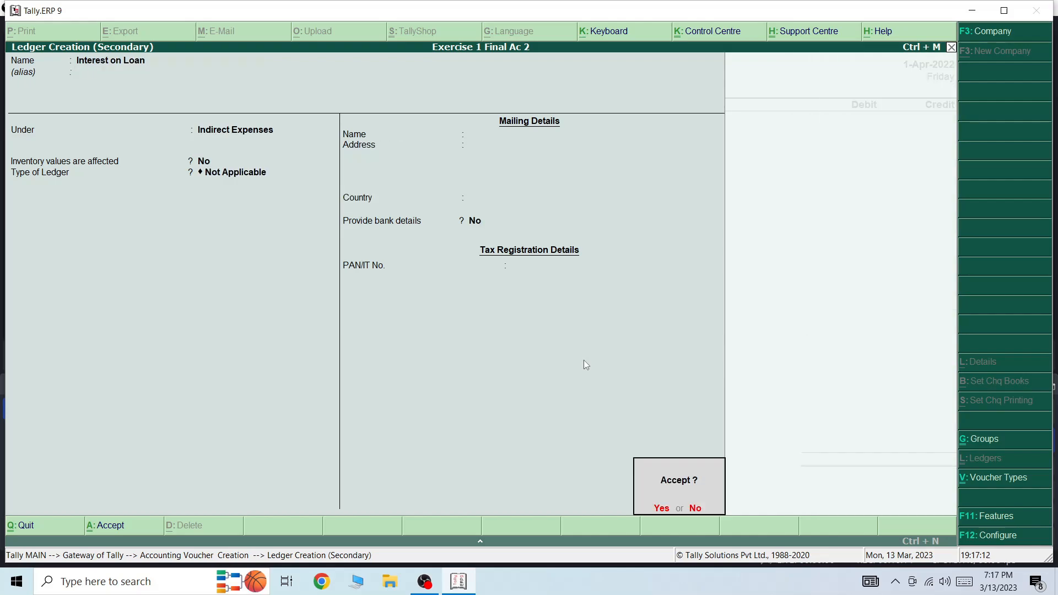
key("Return")
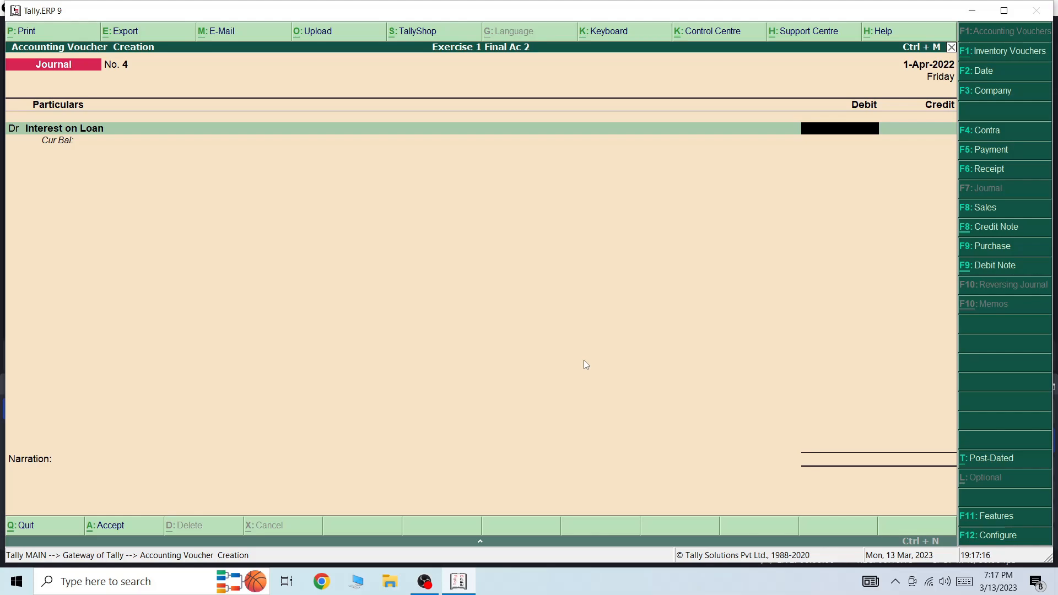
Calculate 5000*6% and debit the Interest on Loan ledger with 300
key("ctrl+n")
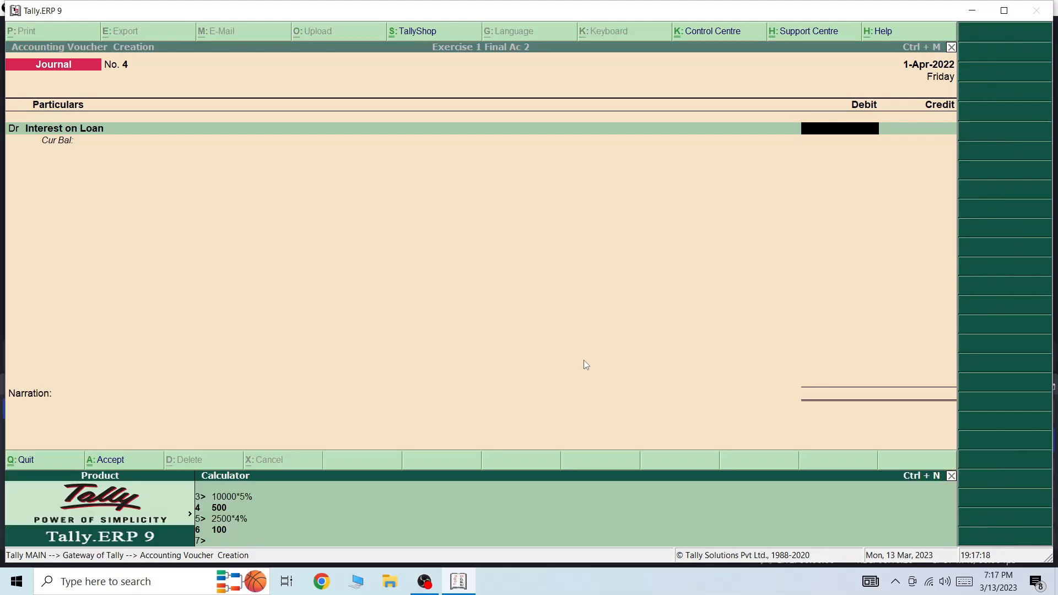
type("5000*6%")
key("ctrl+m")
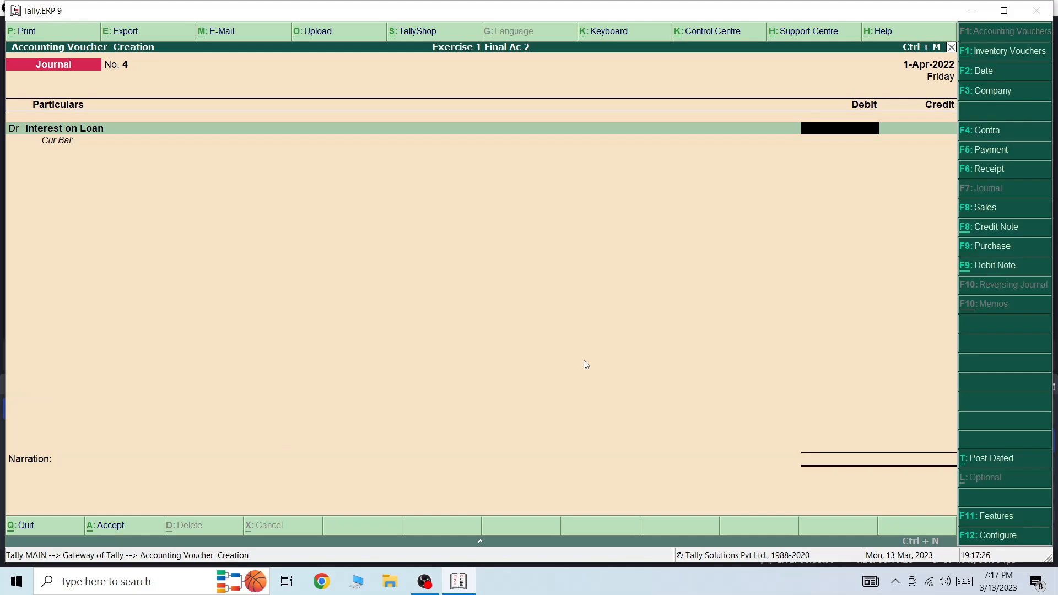
type("300")
key("Return")
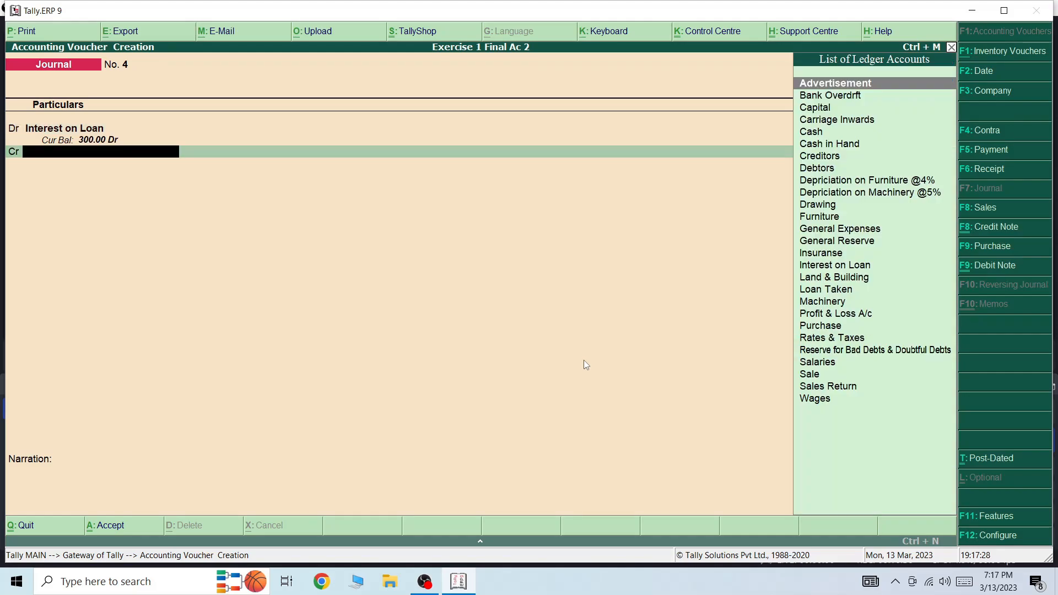
Credit the Loan Taken ledger with 300 and save the journal voucher without a narration
type("Lo")
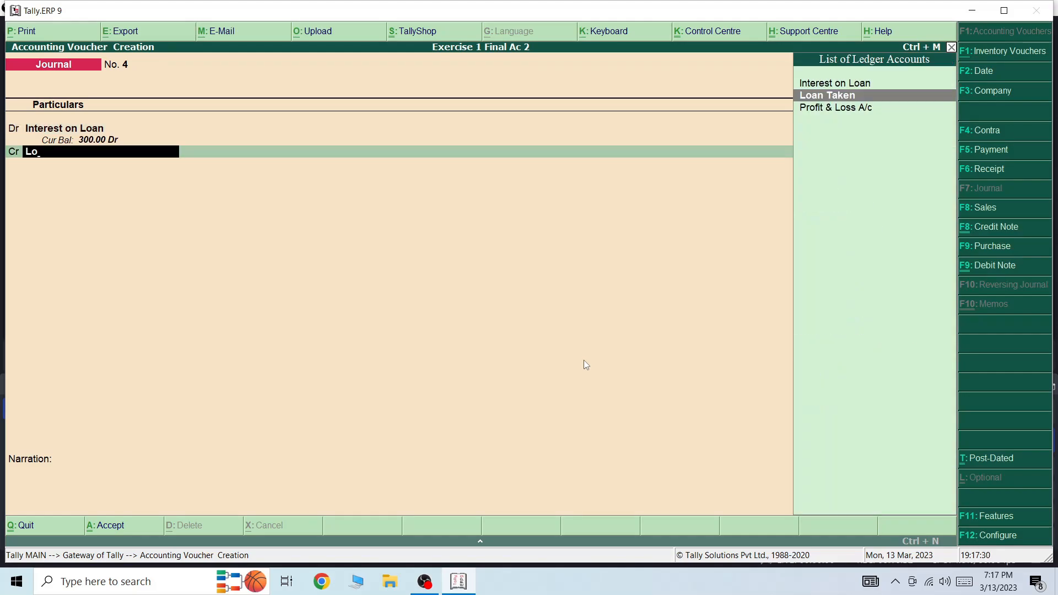
key("Return")
key("Return")
key("Return")
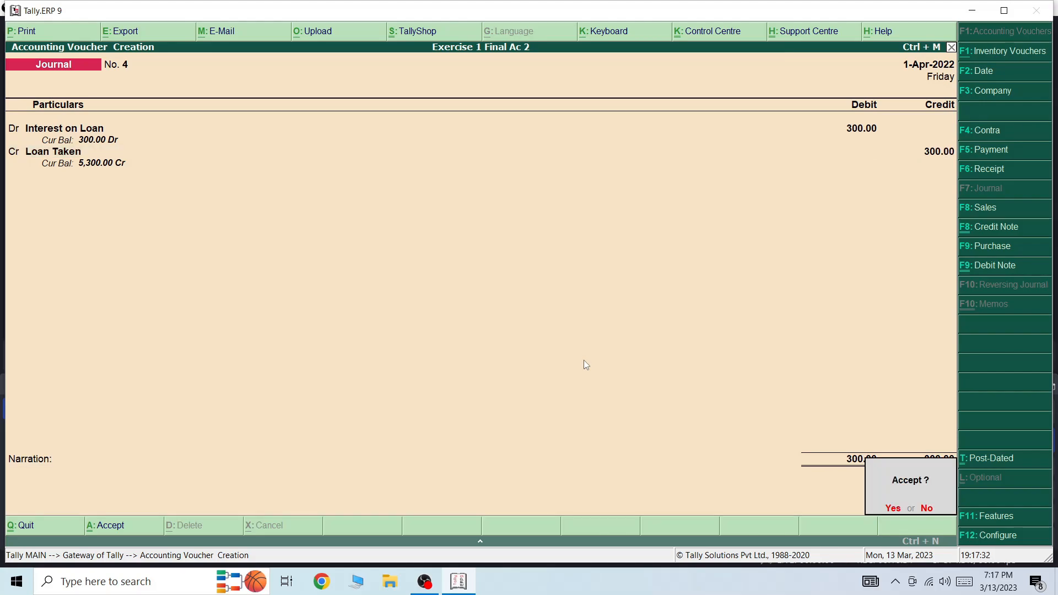
key("Return")
Create the ledger "Unexpired Rates & Taxes" under Current Assets from the fifth journal's debit line, keeping the other defaults
key("alt+c")
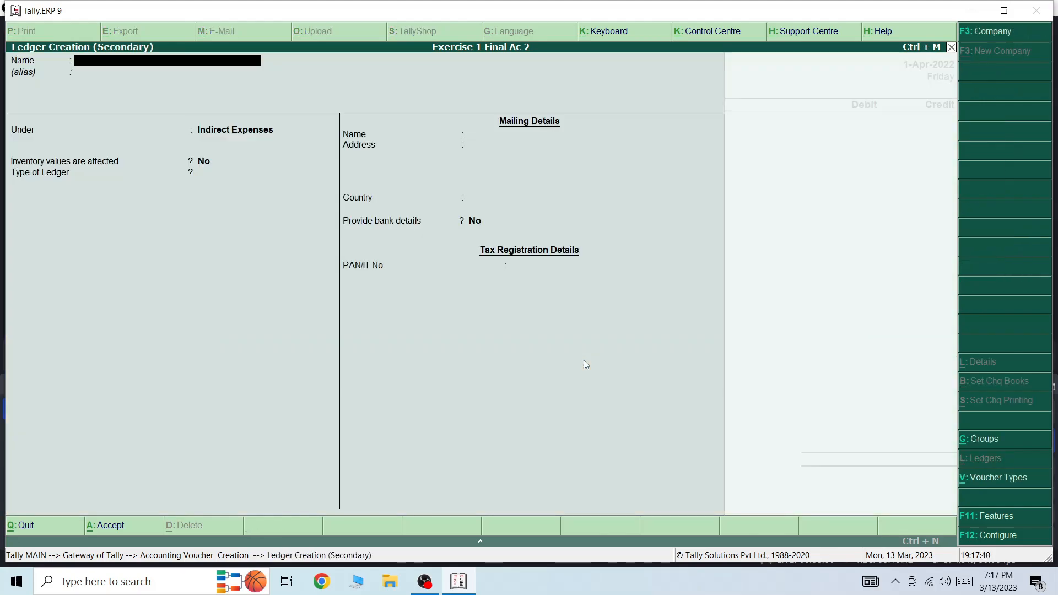
type("Unexpired Rates & taxes")
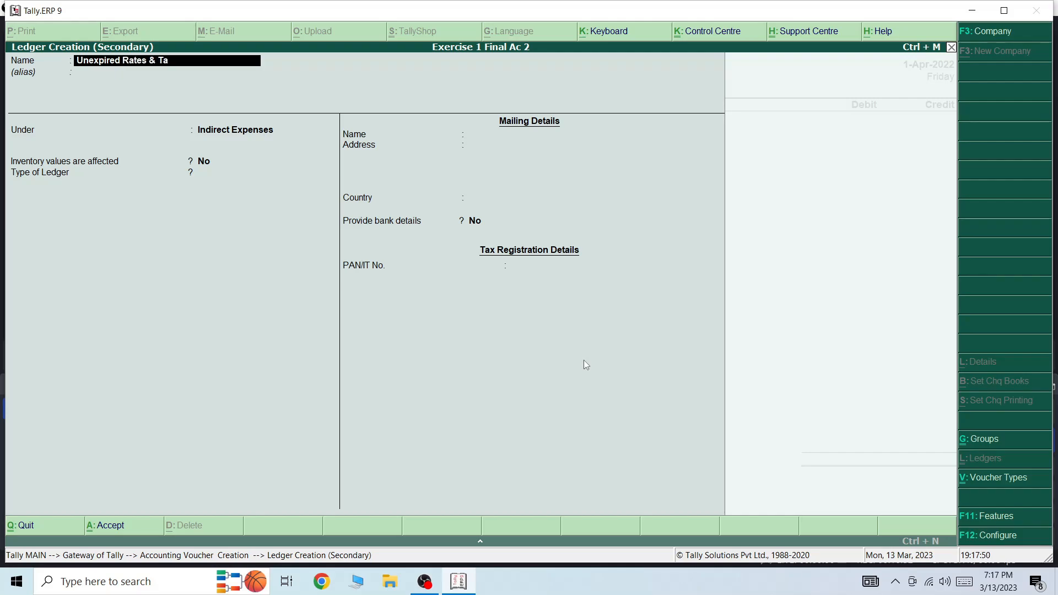
key("Return")
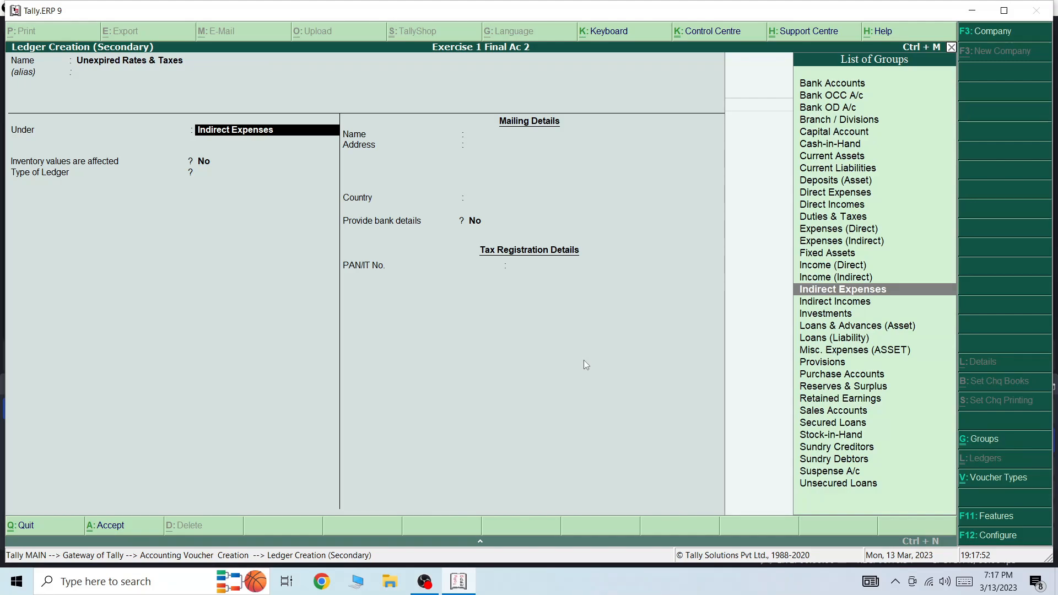
type("Cur")
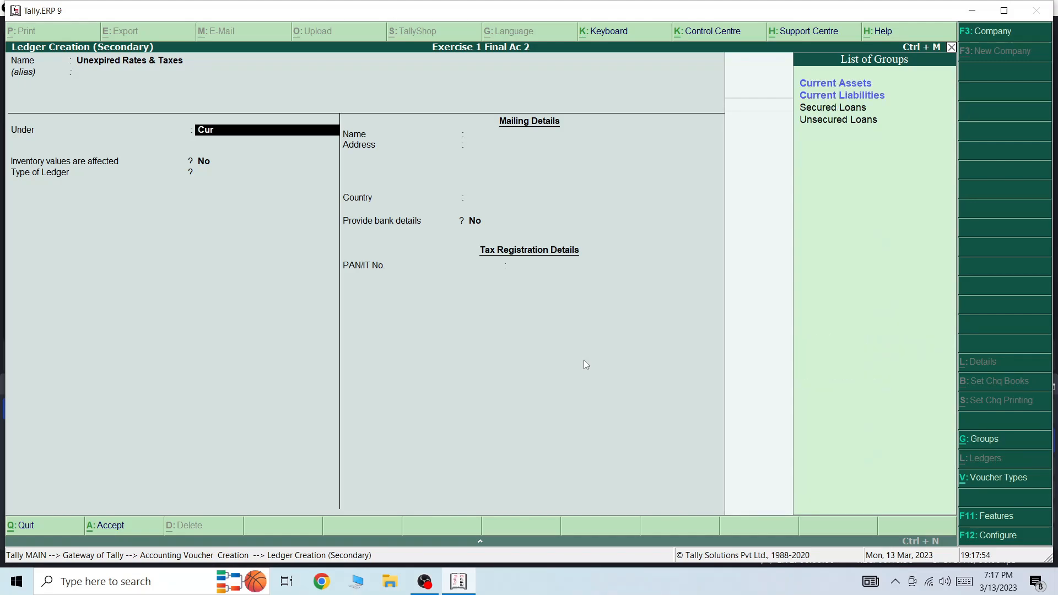
key("Down")
key("Up")
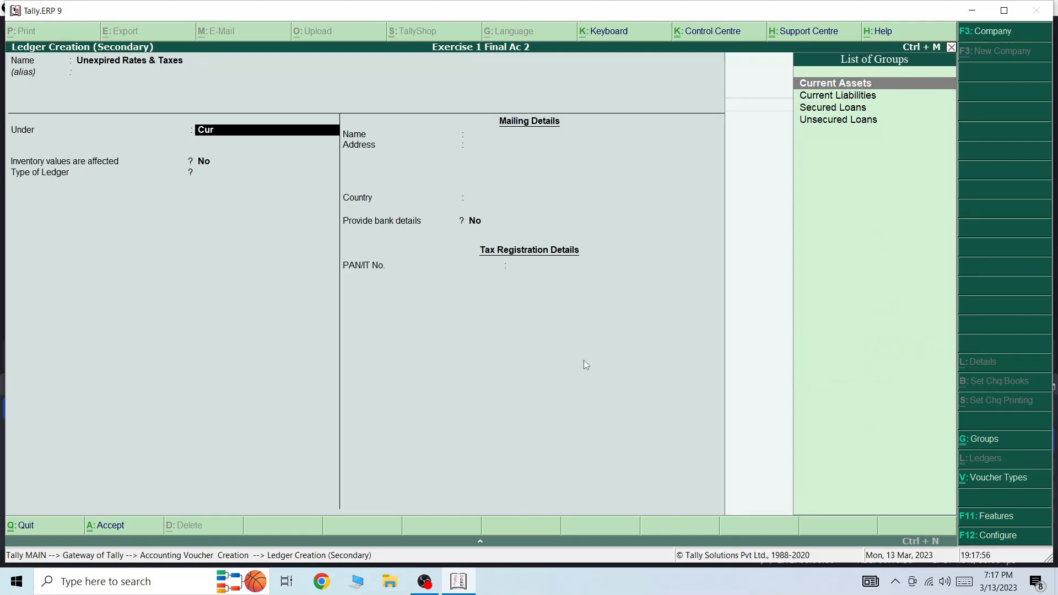
key("Return")
key("Return")
key("Return")
key("Return")
key("Return")
key("Return")
key("Return")
key("Return")
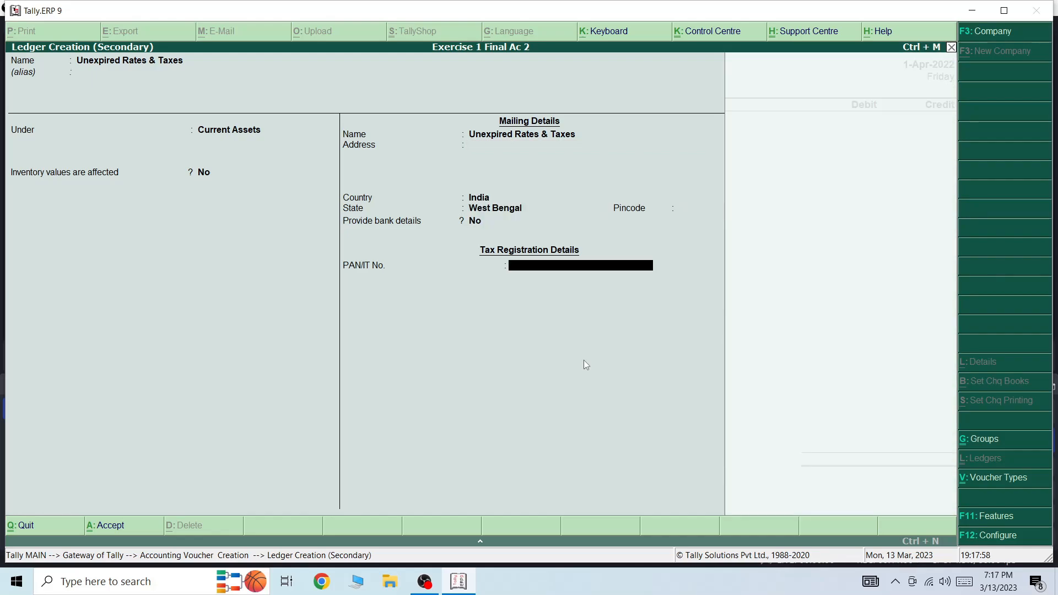
key("Return")
key("Return")
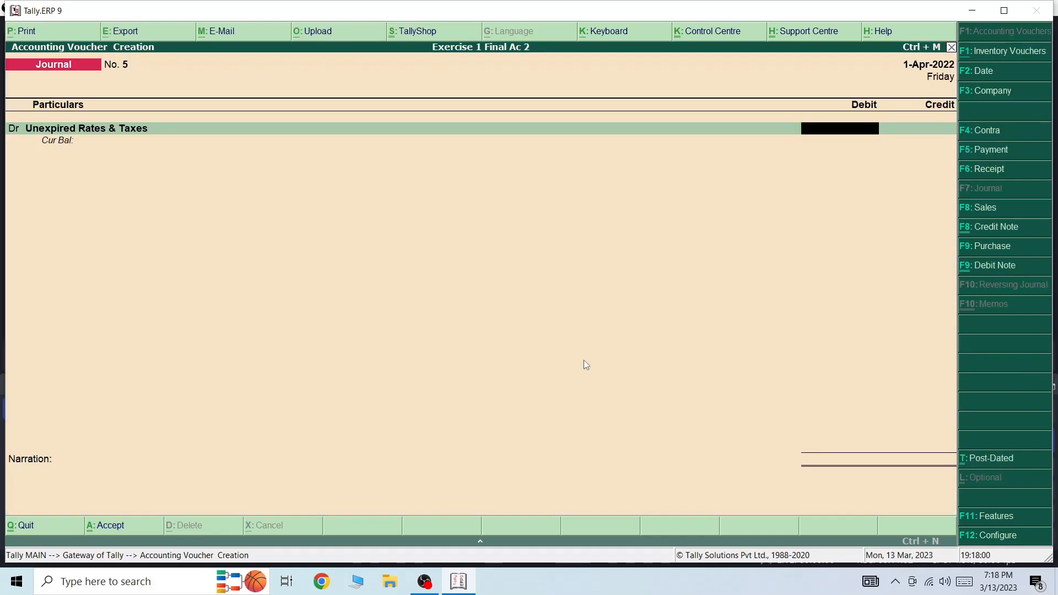
Debit Unexpired Rates & Taxes and credit Rates & Taxes with 90, saving the journal voucher without a narration
type("90")
key("Return")
type("Re")
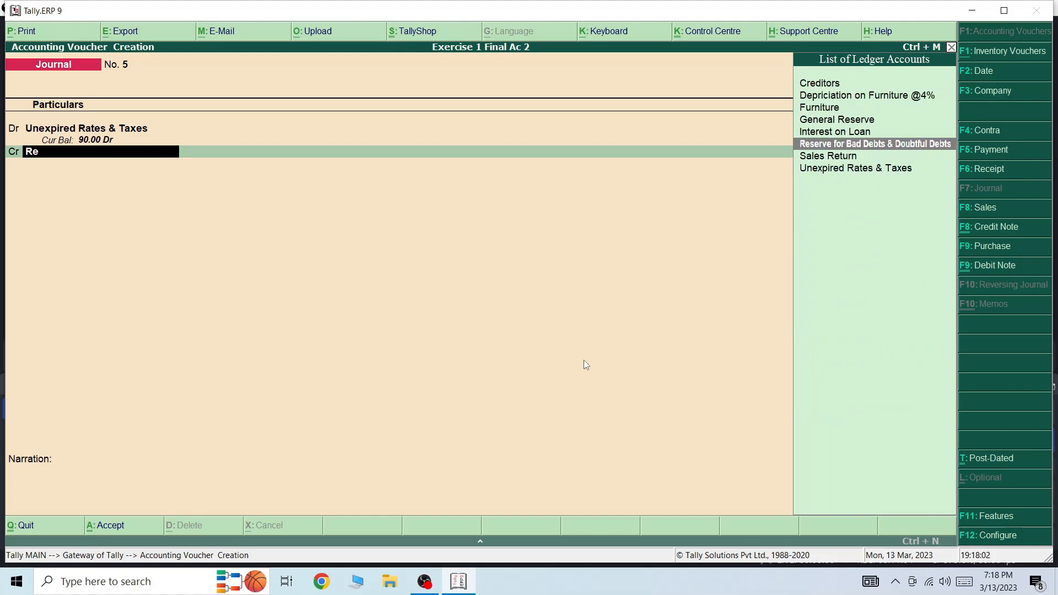
key("BackSpace")
key("BackSpace")
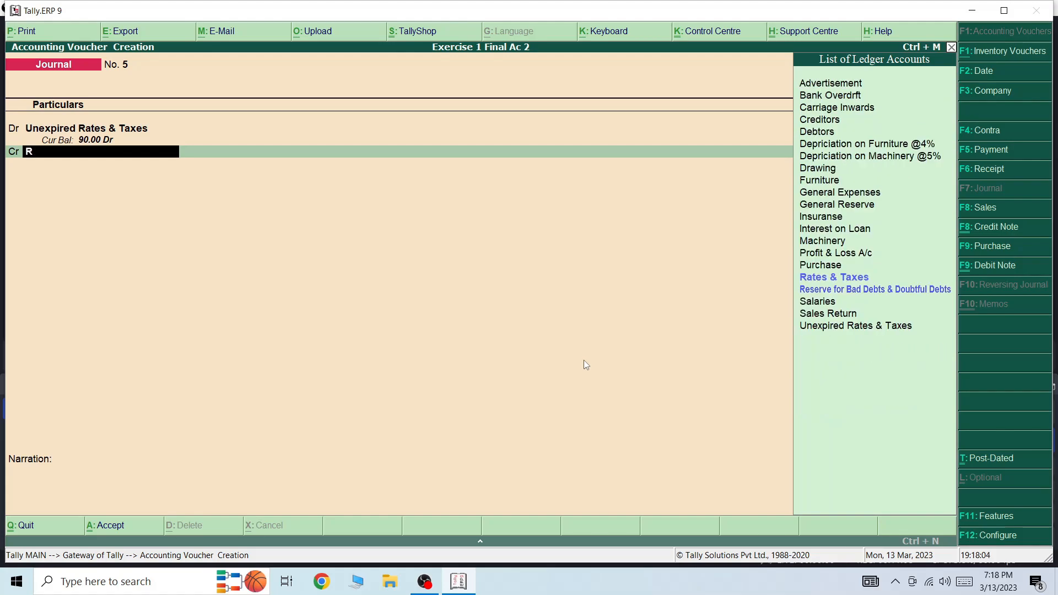
type("Ra")
key("Return")
key("Return")
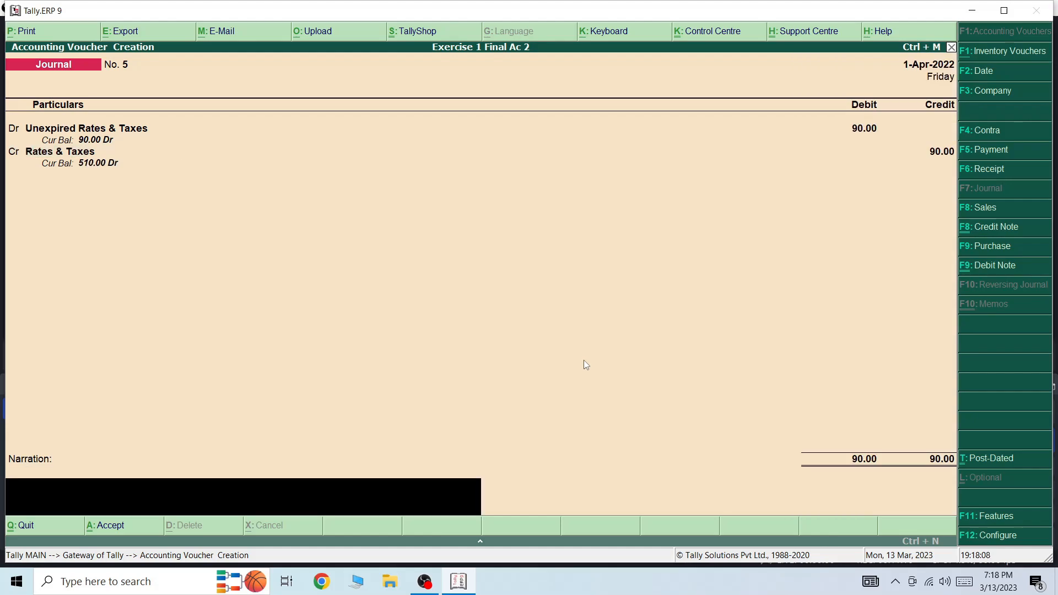
key("Return")
key("Return")
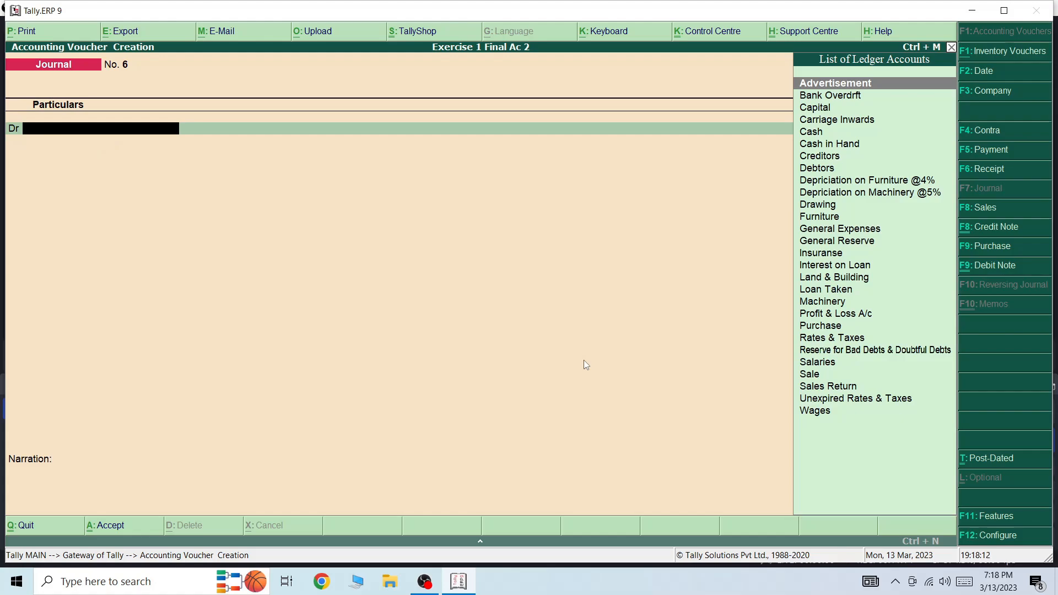
Leave voucher entry and display the company's Profit & Loss A/c in detailed view
key("Escape")
key("Return")
key("Down")
key("Down")
key("Down")
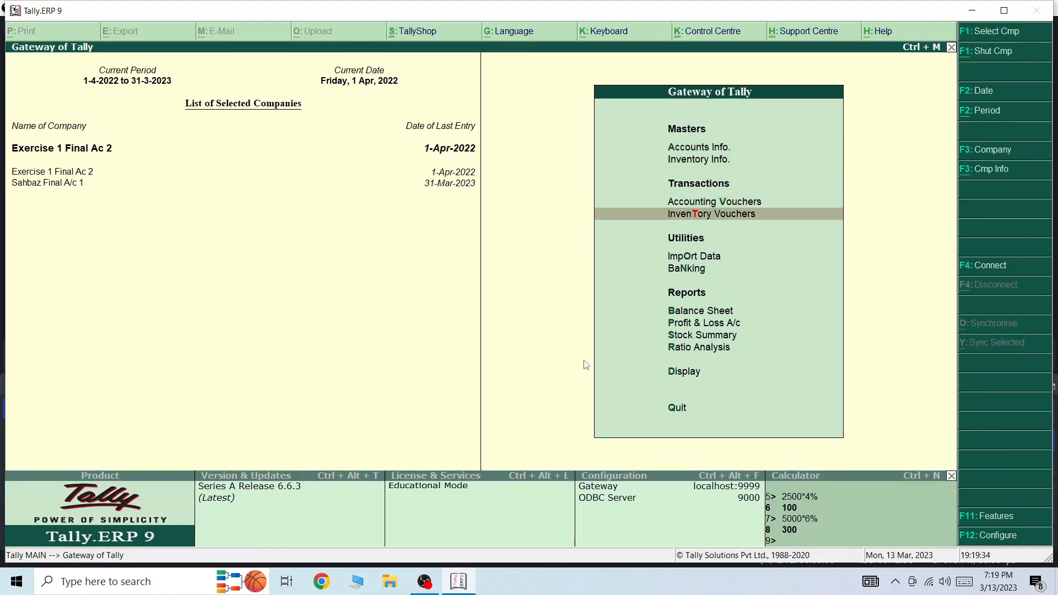
key("Down")
key("Down")
key("Down")
key("Down")
key("alt+F1")
key("Return")
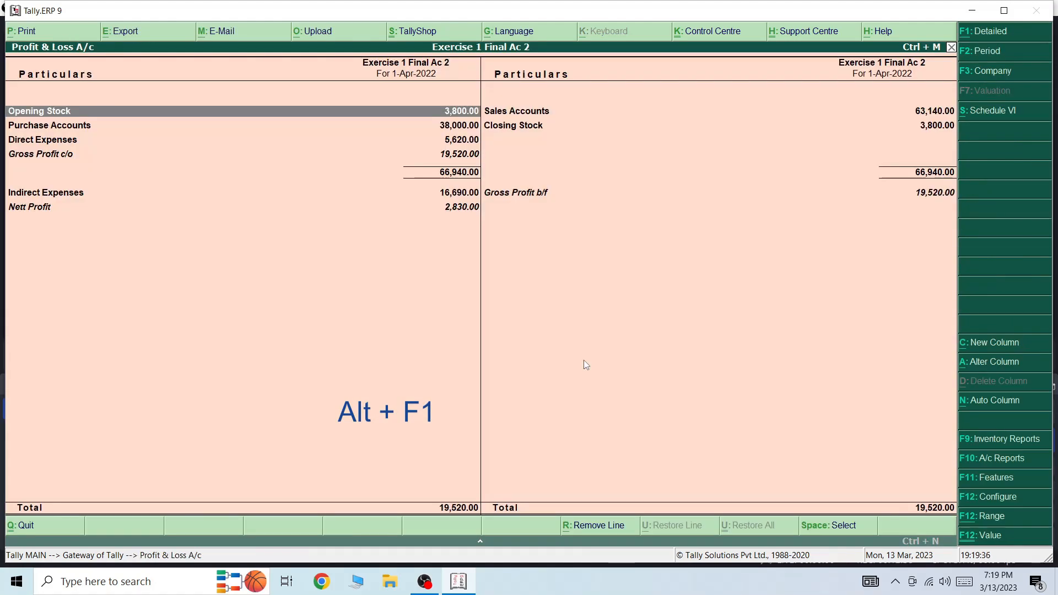
key("alt+F1")
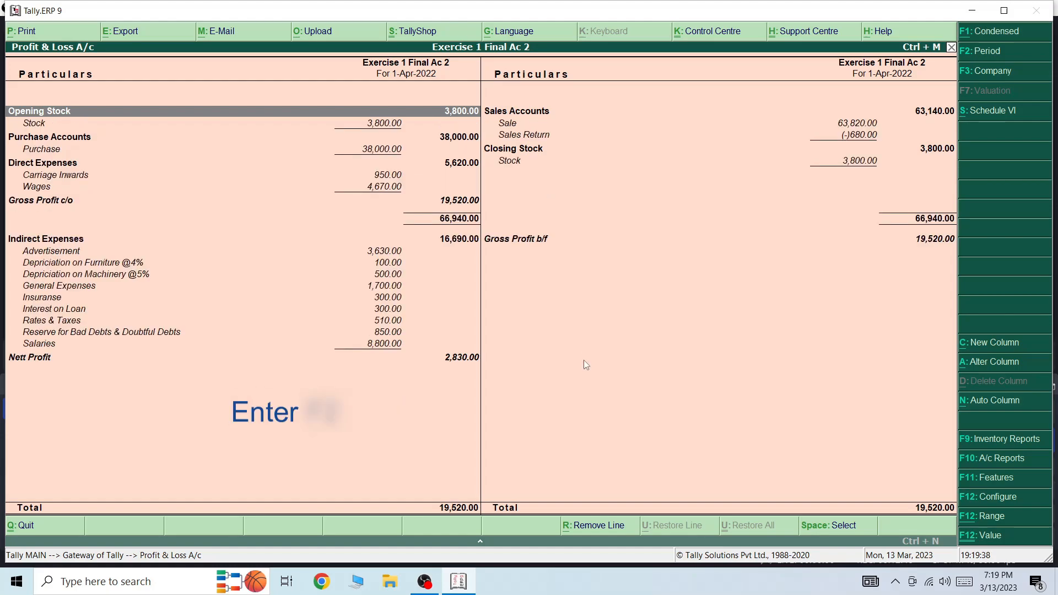
Extend the Profit & Loss A/c period to 31-Mar-2023, keeping the 1-4-2022 start date
key("F2")
type("31.3")
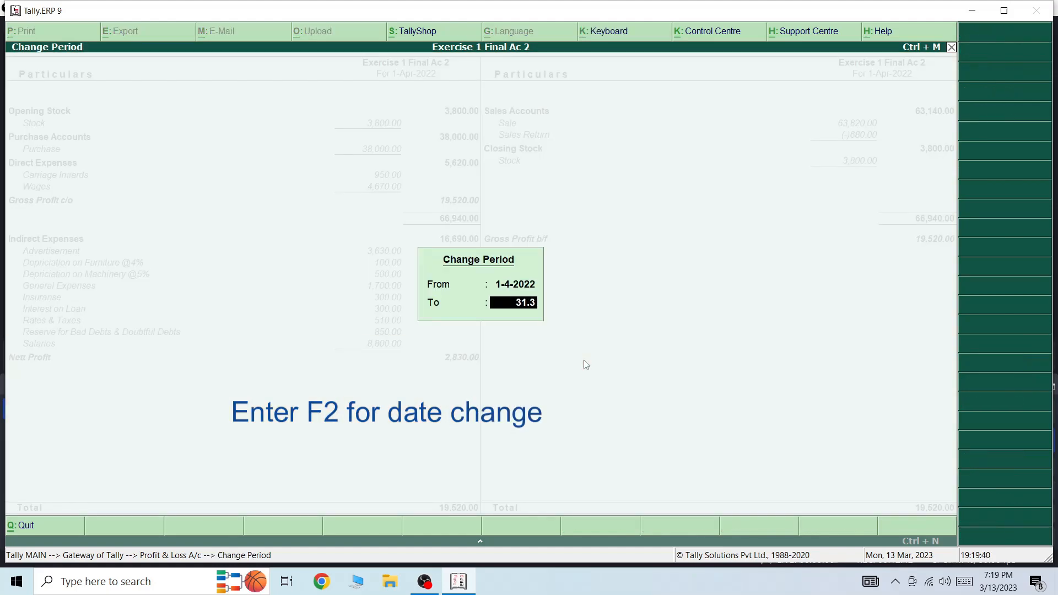
key("Return")
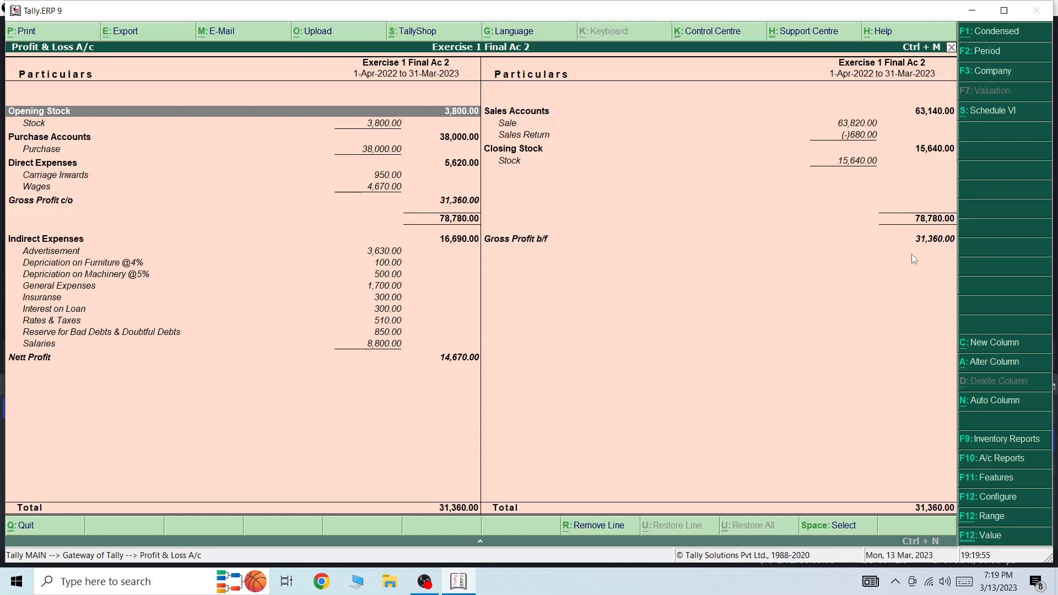
Leave the Profit & Loss A/c and display the Balance Sheet in detailed view
key("Escape")
key("alt+F1")
key("Return")
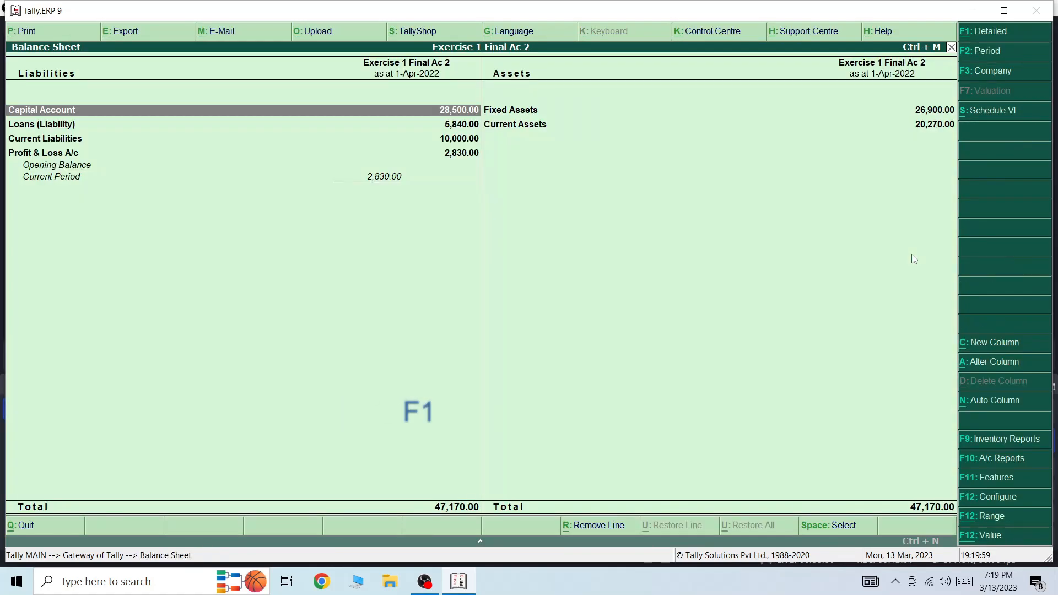
key("alt+F1")
Extend the Balance Sheet period to 31-Mar-2023, keeping the 1-4-2022 start date
key("F2")
key("Return")
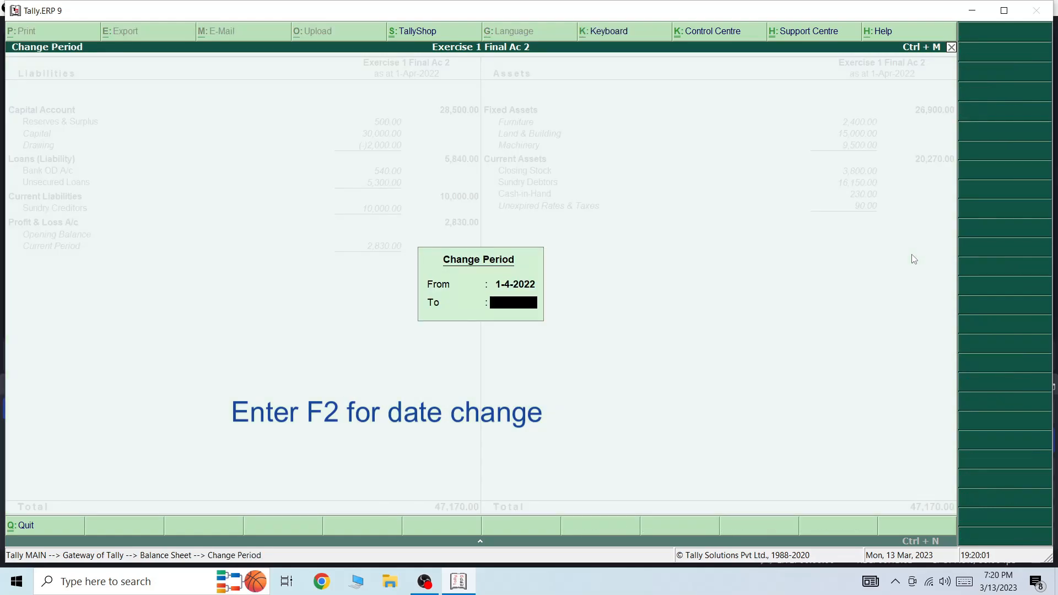
type("31-3")
key("Return")
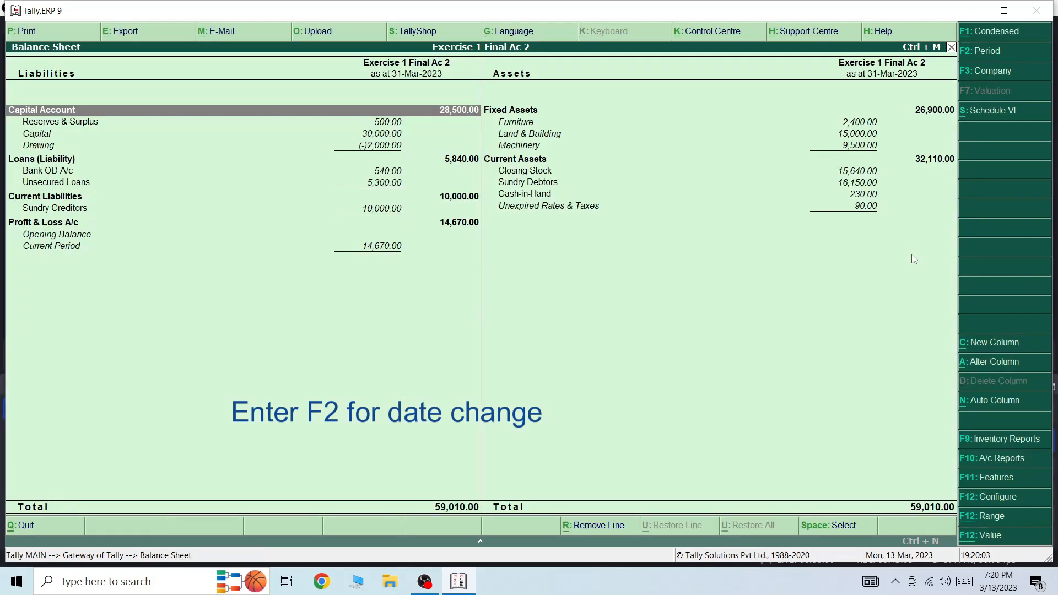